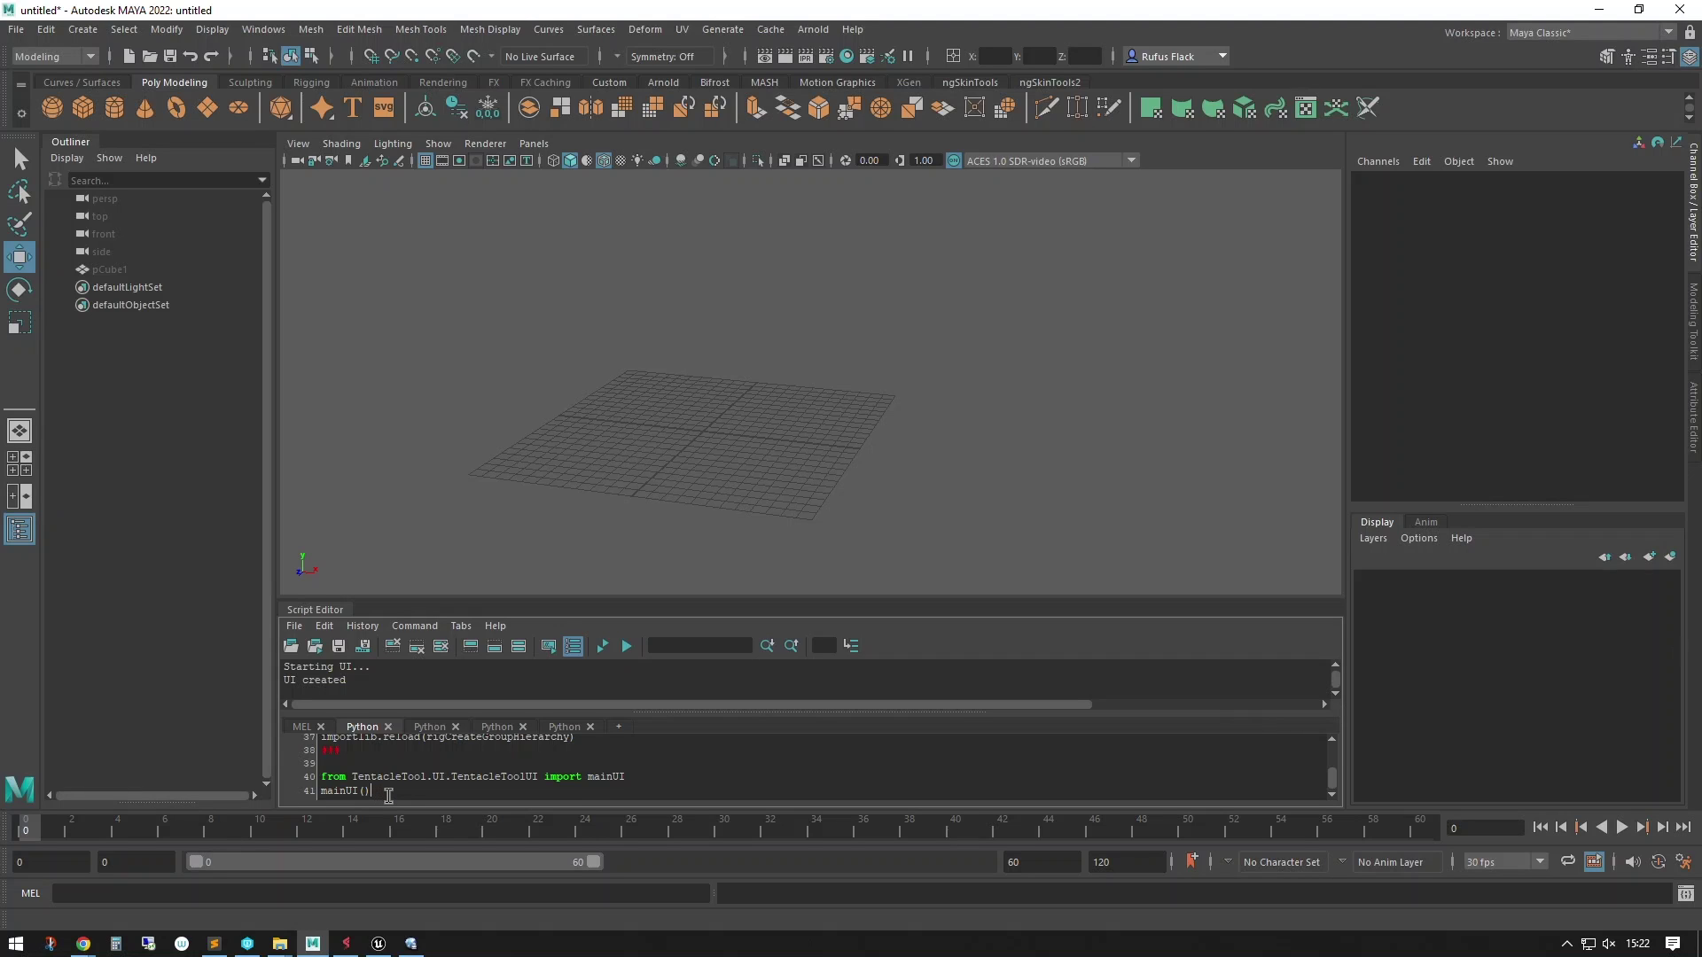
Run the selected TentacleTool mainUI import lines to open the Spline Ik Rig Window
{"action": "left_click_drag", "start_coordinate": [388, 795], "coordinate": [285, 774]}
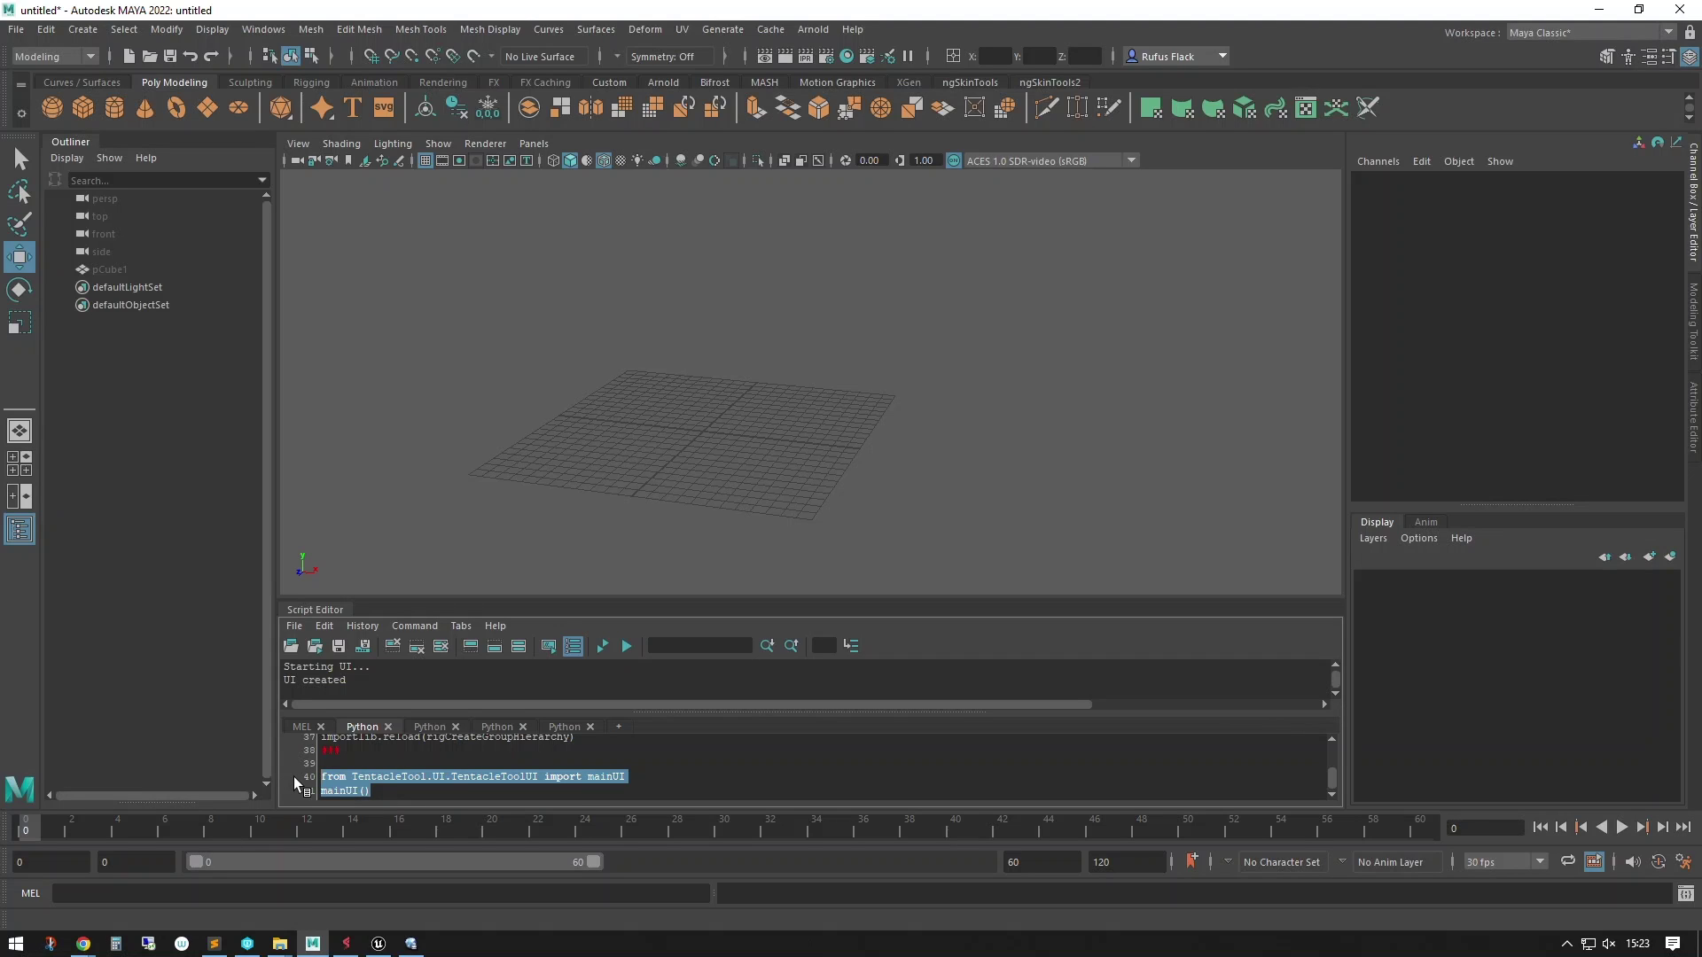
{"action": "key", "text": "ctrl+Return"}
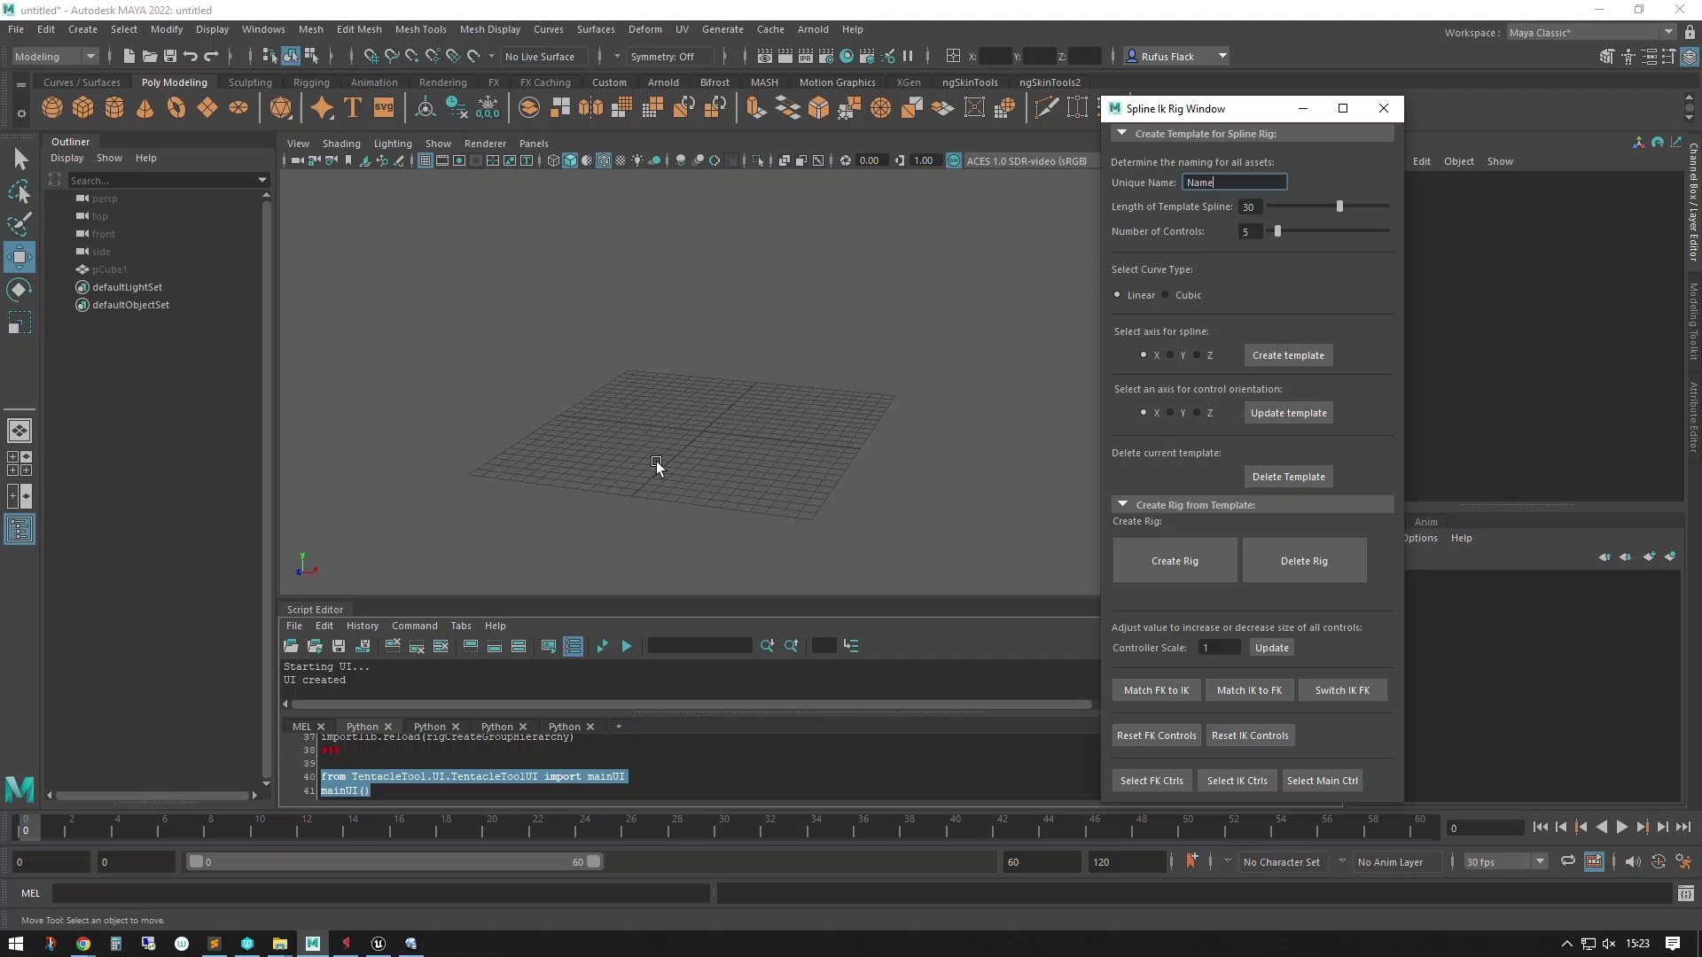
{"action": "middle_click_drag", "start_coordinate": [658, 468], "coordinate": [732, 460], "text": "alt"}
{"action": "scroll", "coordinate": [813, 509], "scroll_direction": "up", "scroll_amount": 2}
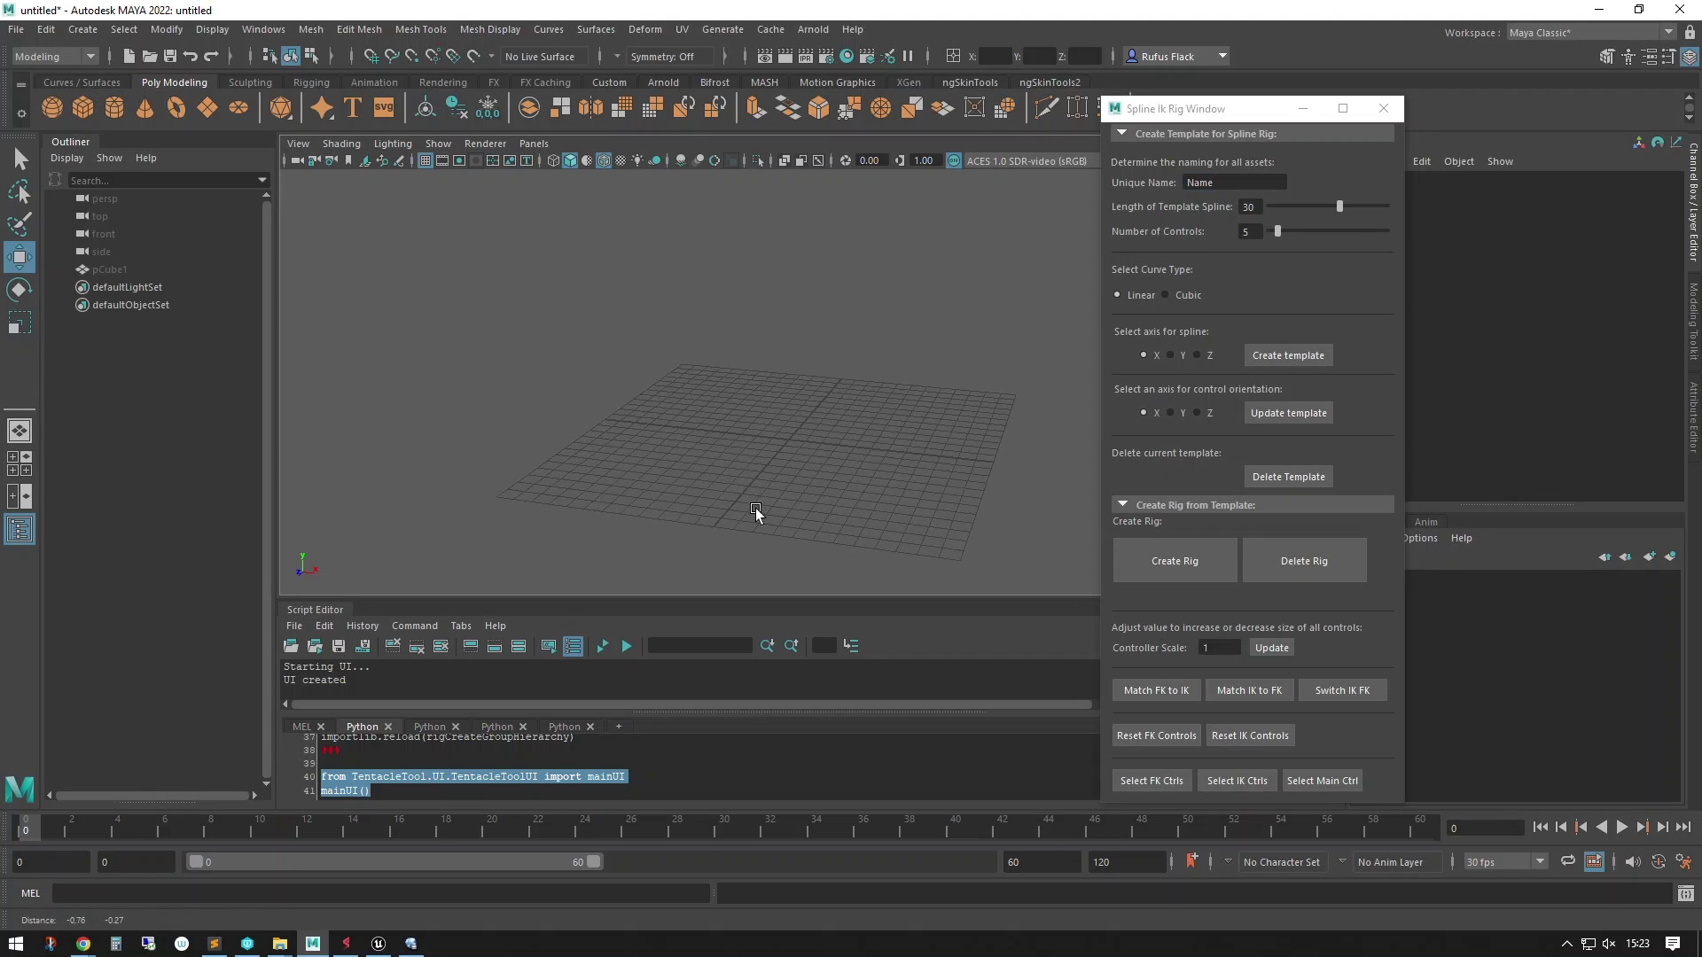
{"action": "scroll", "coordinate": [757, 502], "scroll_direction": "up", "scroll_amount": 1}
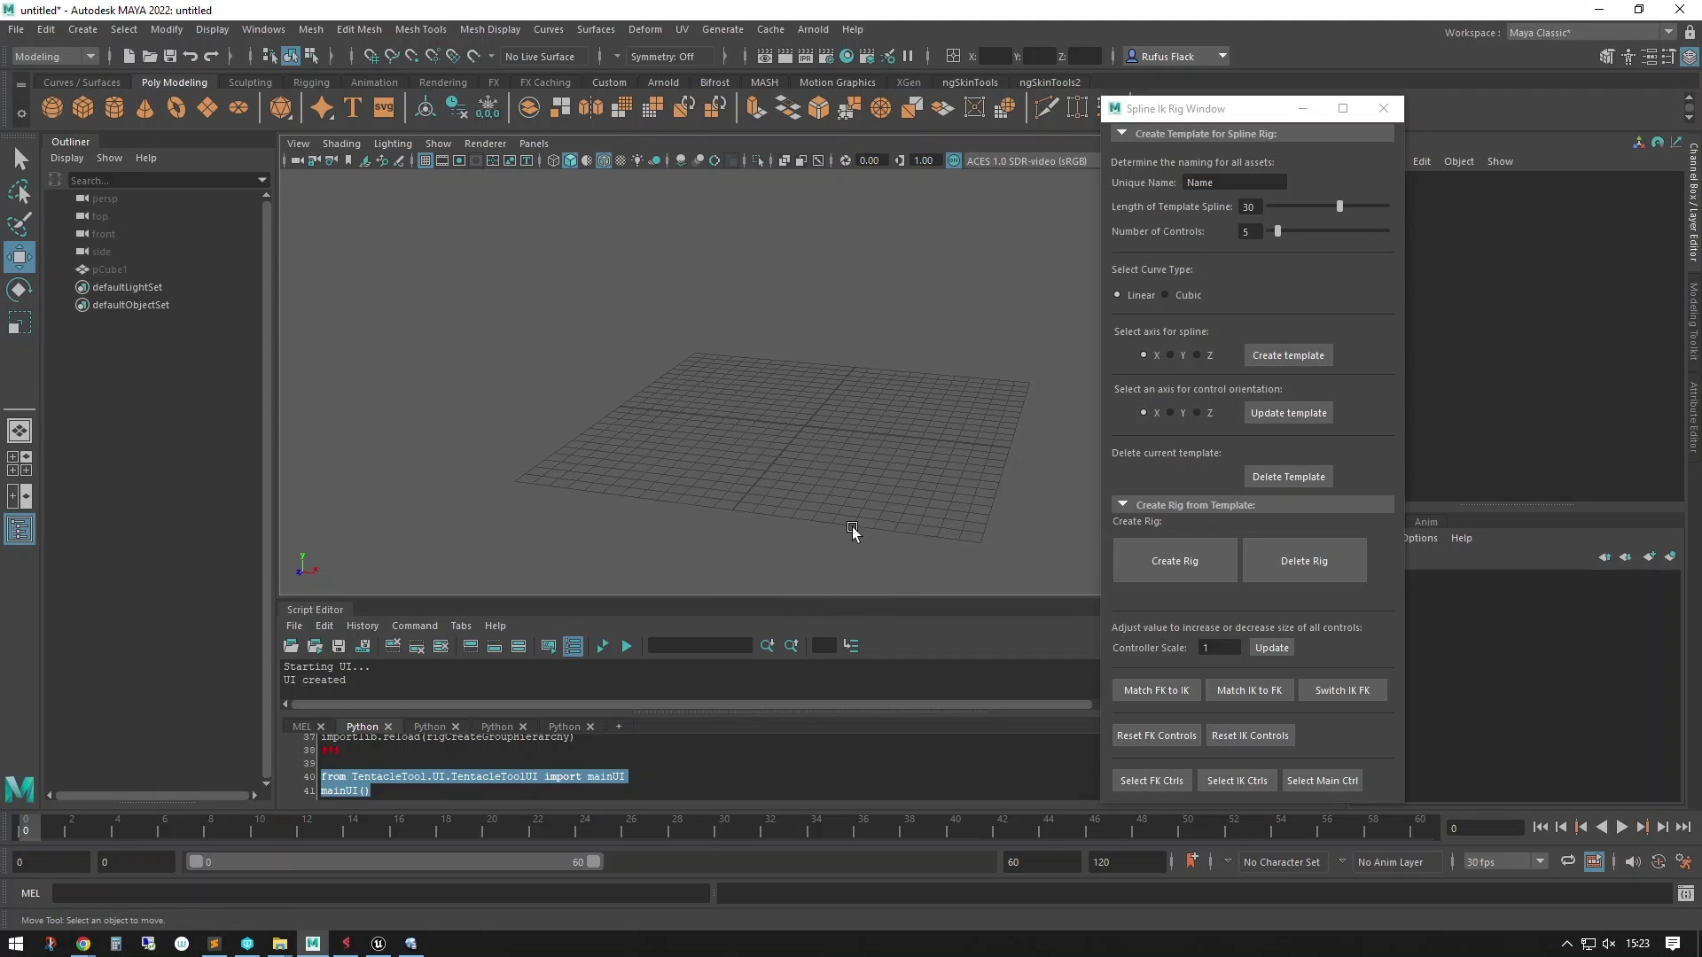
{"action": "scroll", "coordinate": [902, 500], "scroll_direction": "down", "scroll_amount": 3}
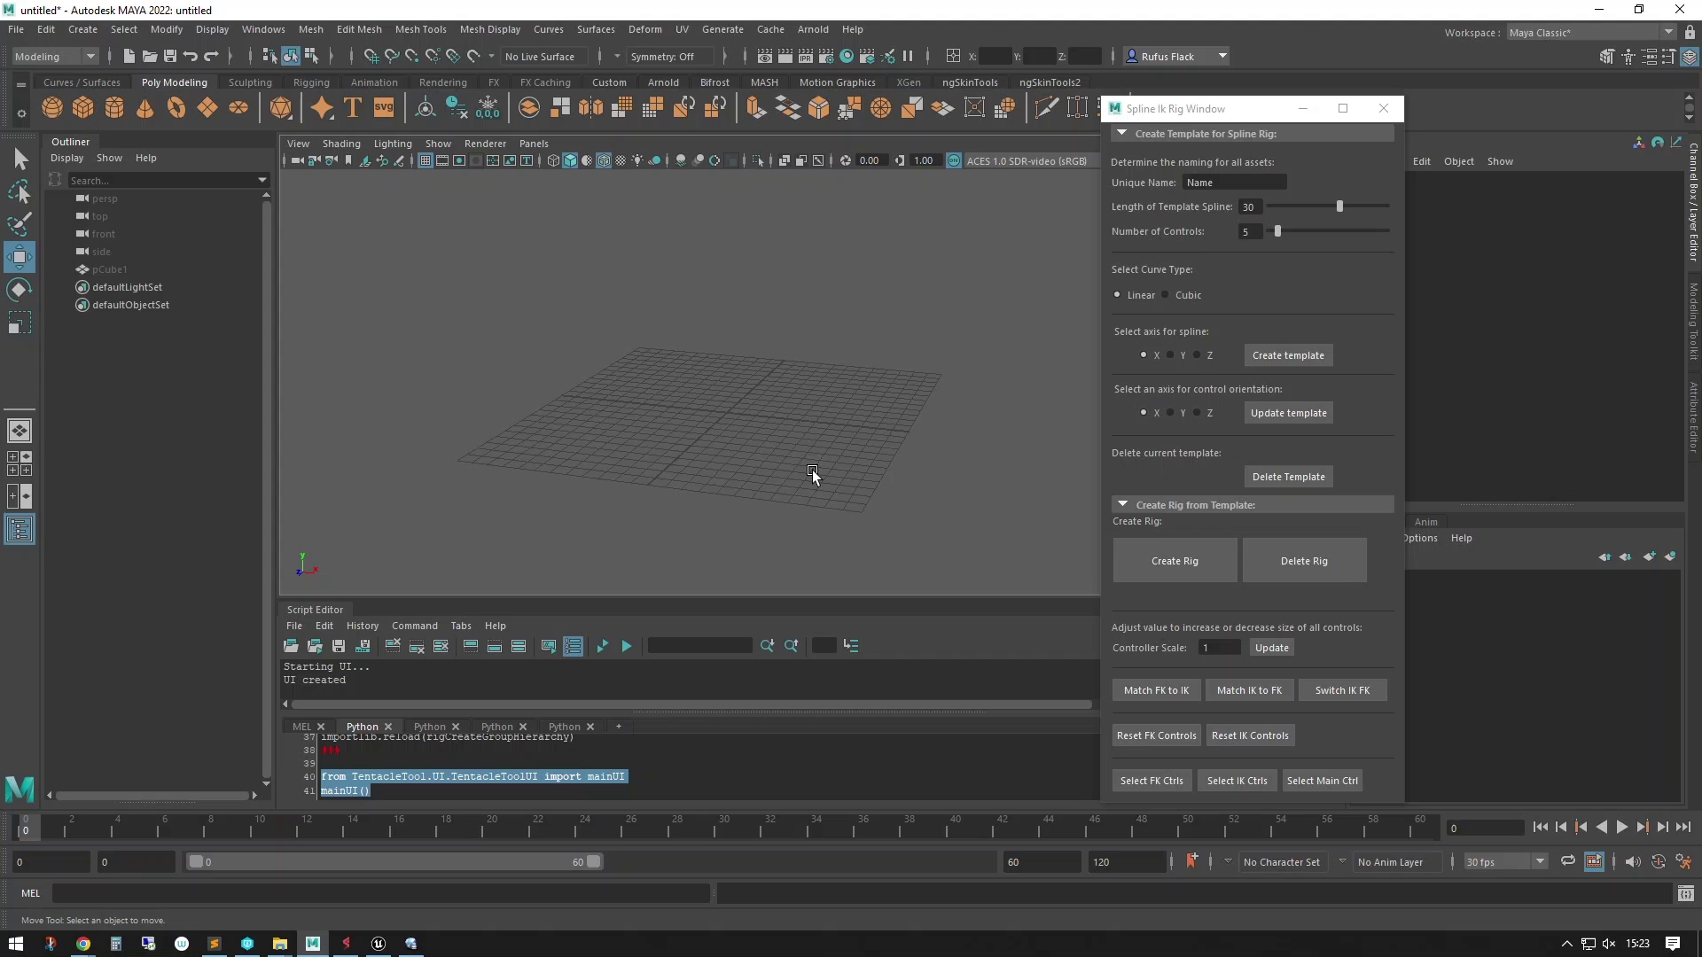
Move the Spline Ik Rig Window aside so the viewport grid is clear
{"action": "middle_click_drag", "start_coordinate": [982, 529], "coordinate": [930, 554], "text": "alt"}
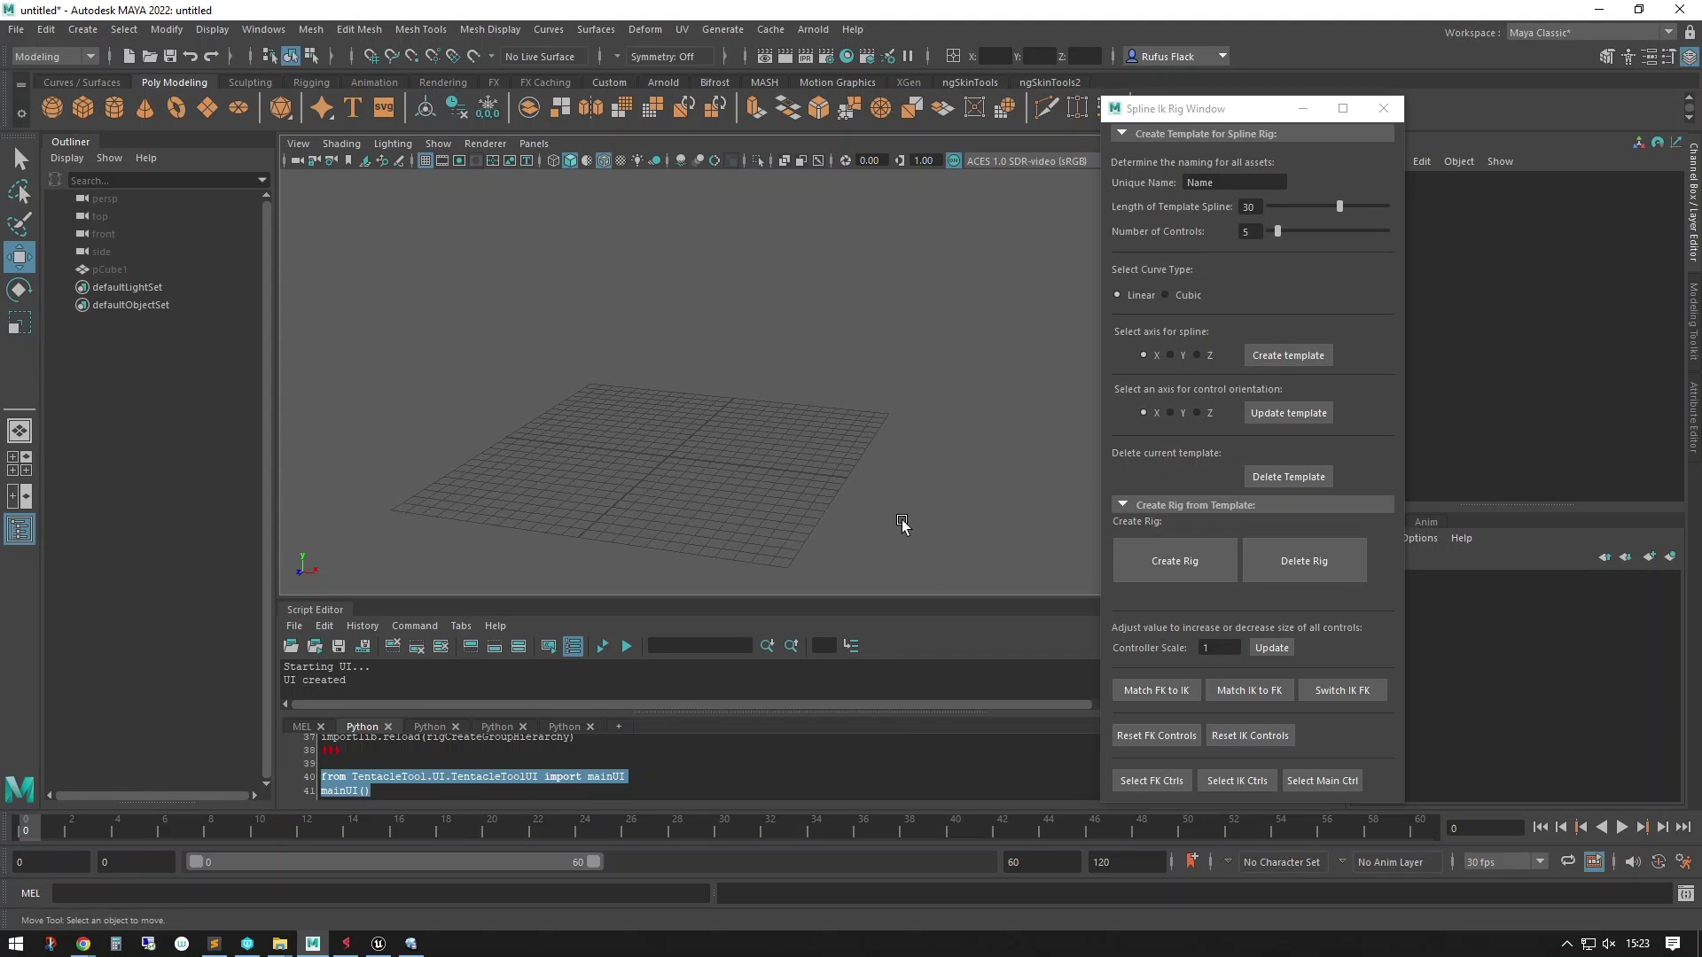
{"action": "middle_click_drag", "start_coordinate": [831, 531], "coordinate": [921, 492], "text": "alt"}
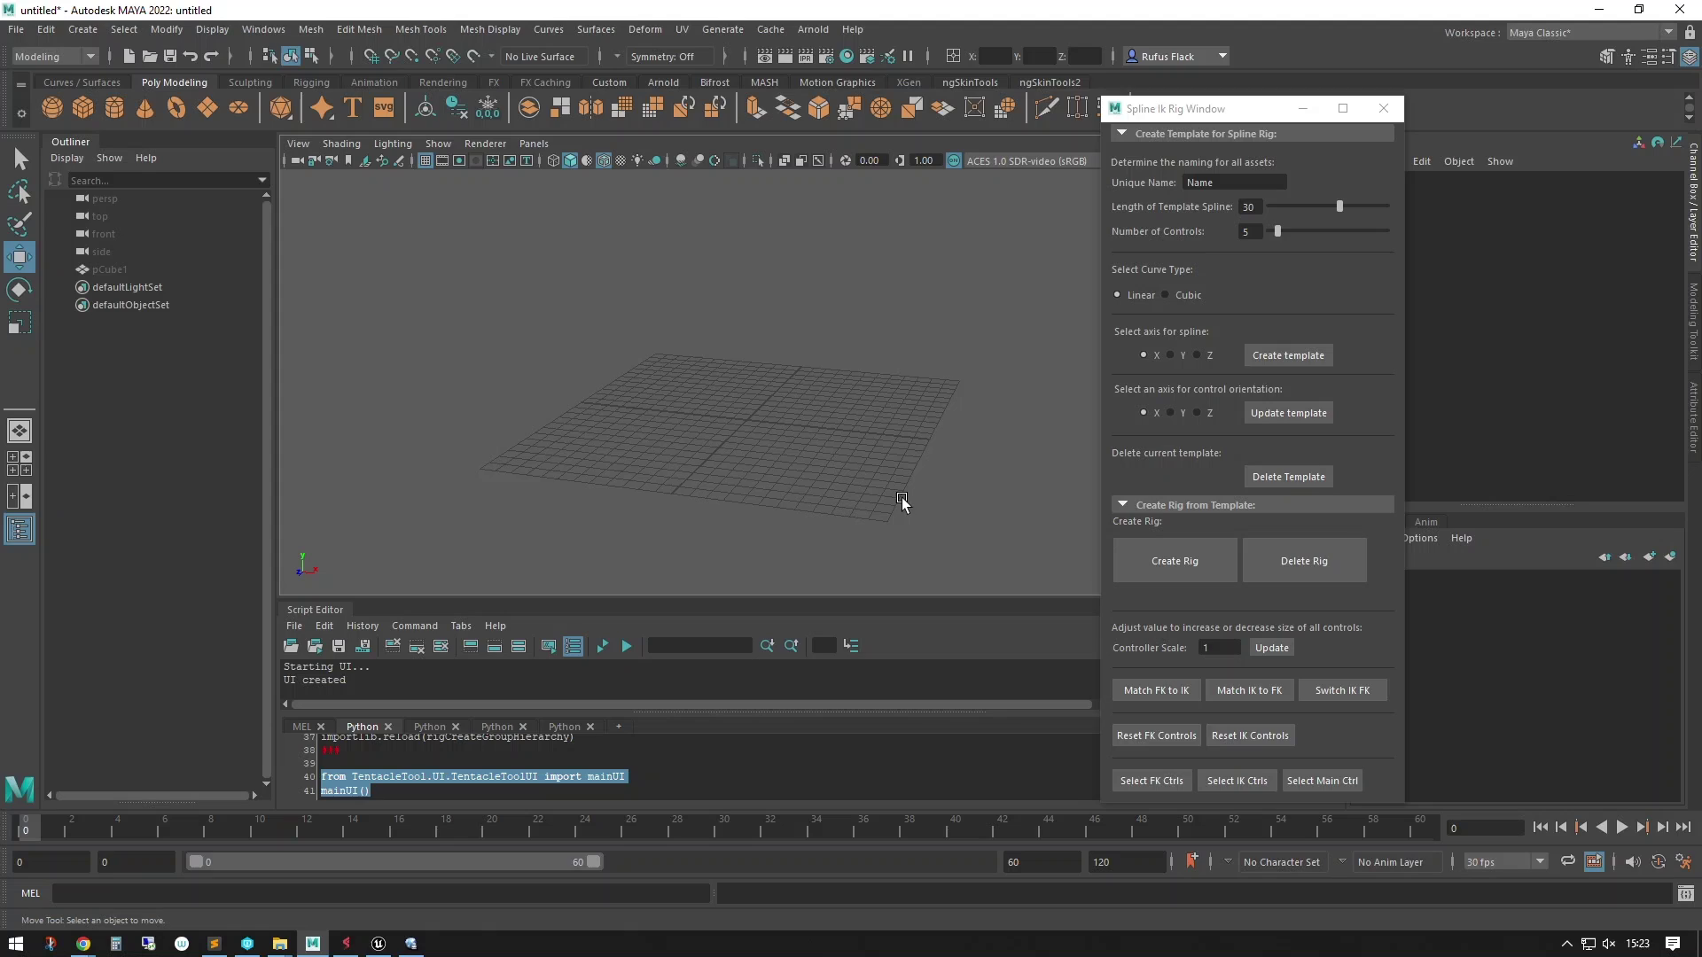
{"action": "left_click_drag", "start_coordinate": [1175, 119], "coordinate": [1266, 99]}
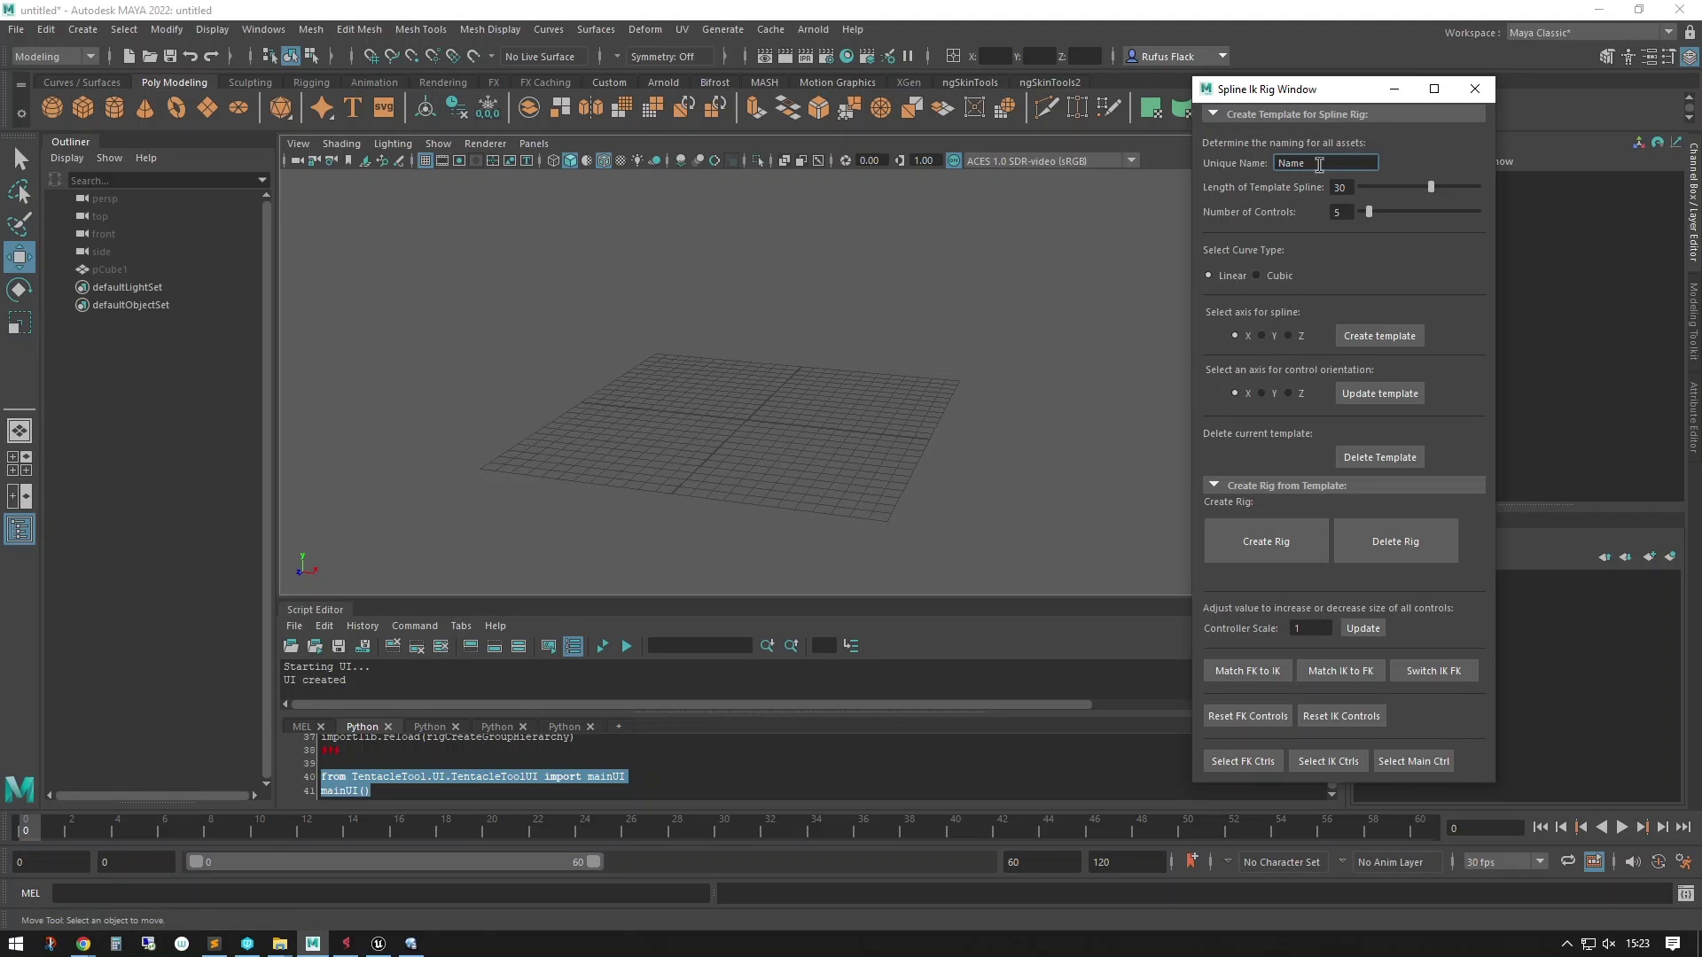
Set the unique name to Rope1 and the template spline length to 40
{"action": "left_click_drag", "start_coordinate": [1319, 164], "coordinate": [1206, 144]}
{"action": "type", "text": "Rope1"}
{"action": "key", "text": "Return"}
{"action": "double_click", "coordinate": [1344, 188]}
{"action": "type", "text": "40"}
{"action": "key", "text": "Return"}
Set the number of controls to 10 and build the Rope1 template
{"action": "double_click", "coordinate": [1351, 211]}
{"action": "type", "text": "10"}
{"action": "key", "text": "Return"}
{"action": "left_click", "coordinate": [1379, 336]}
{"action": "scroll", "coordinate": [759, 513], "scroll_direction": "down", "scroll_amount": 3}
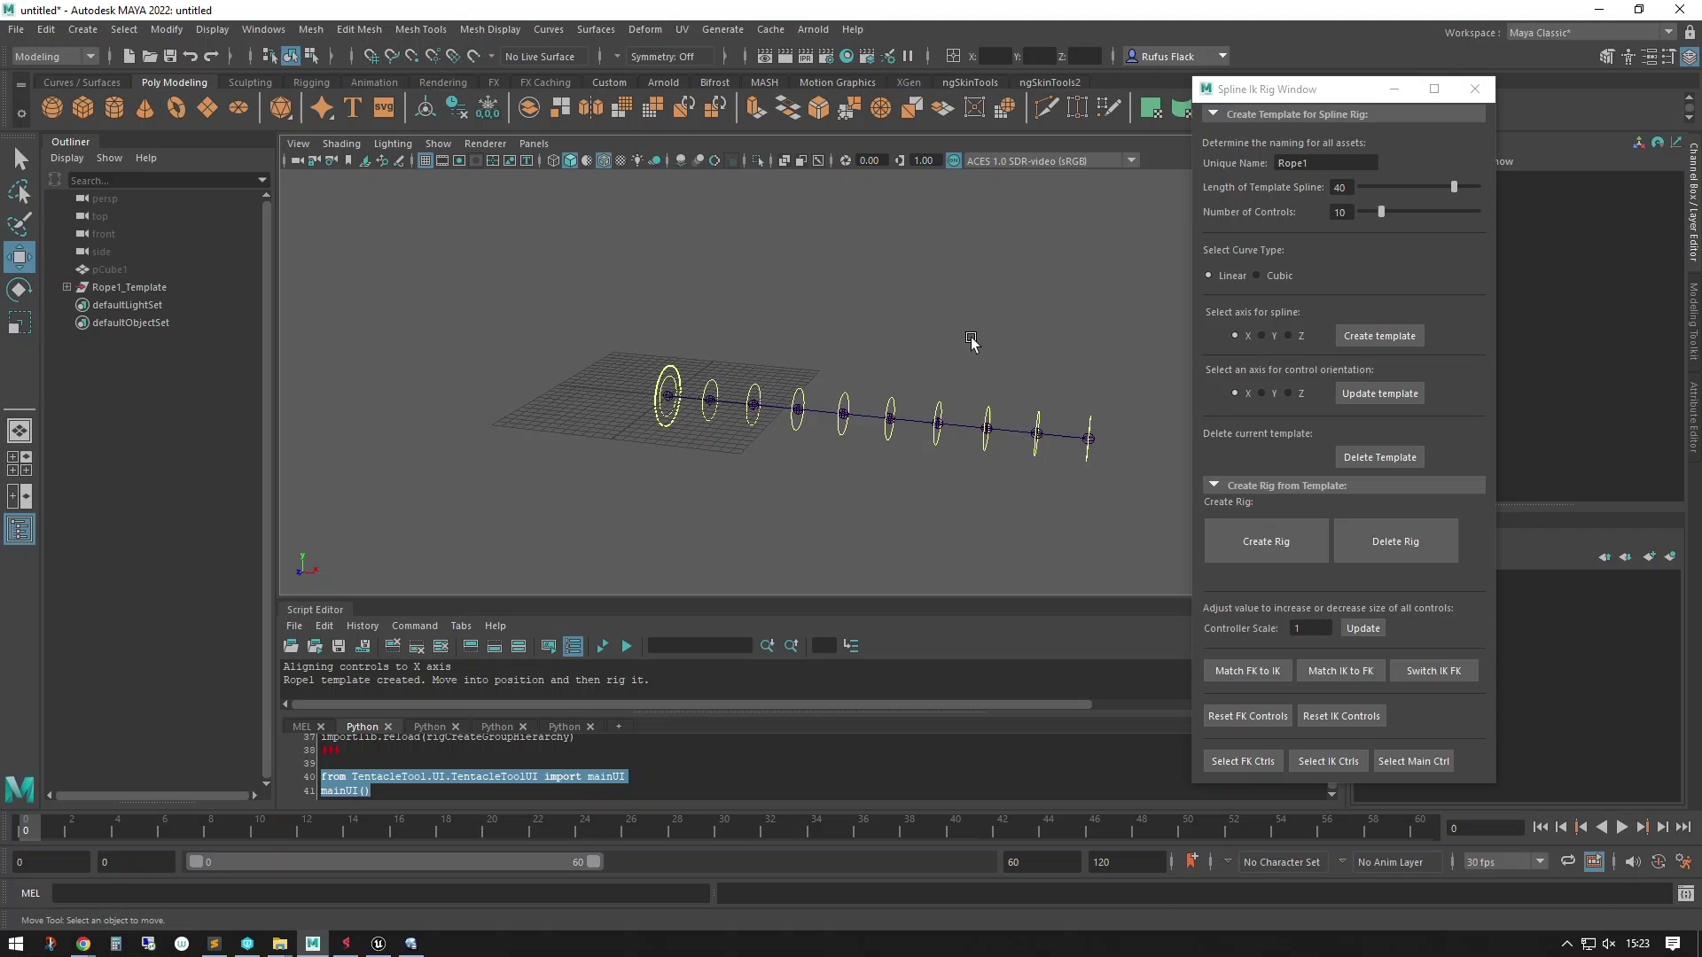
Test-move Rope1_Ik_Ctrl6, undo it, and update the template with Y control orientation
{"action": "left_click", "coordinate": [939, 408]}
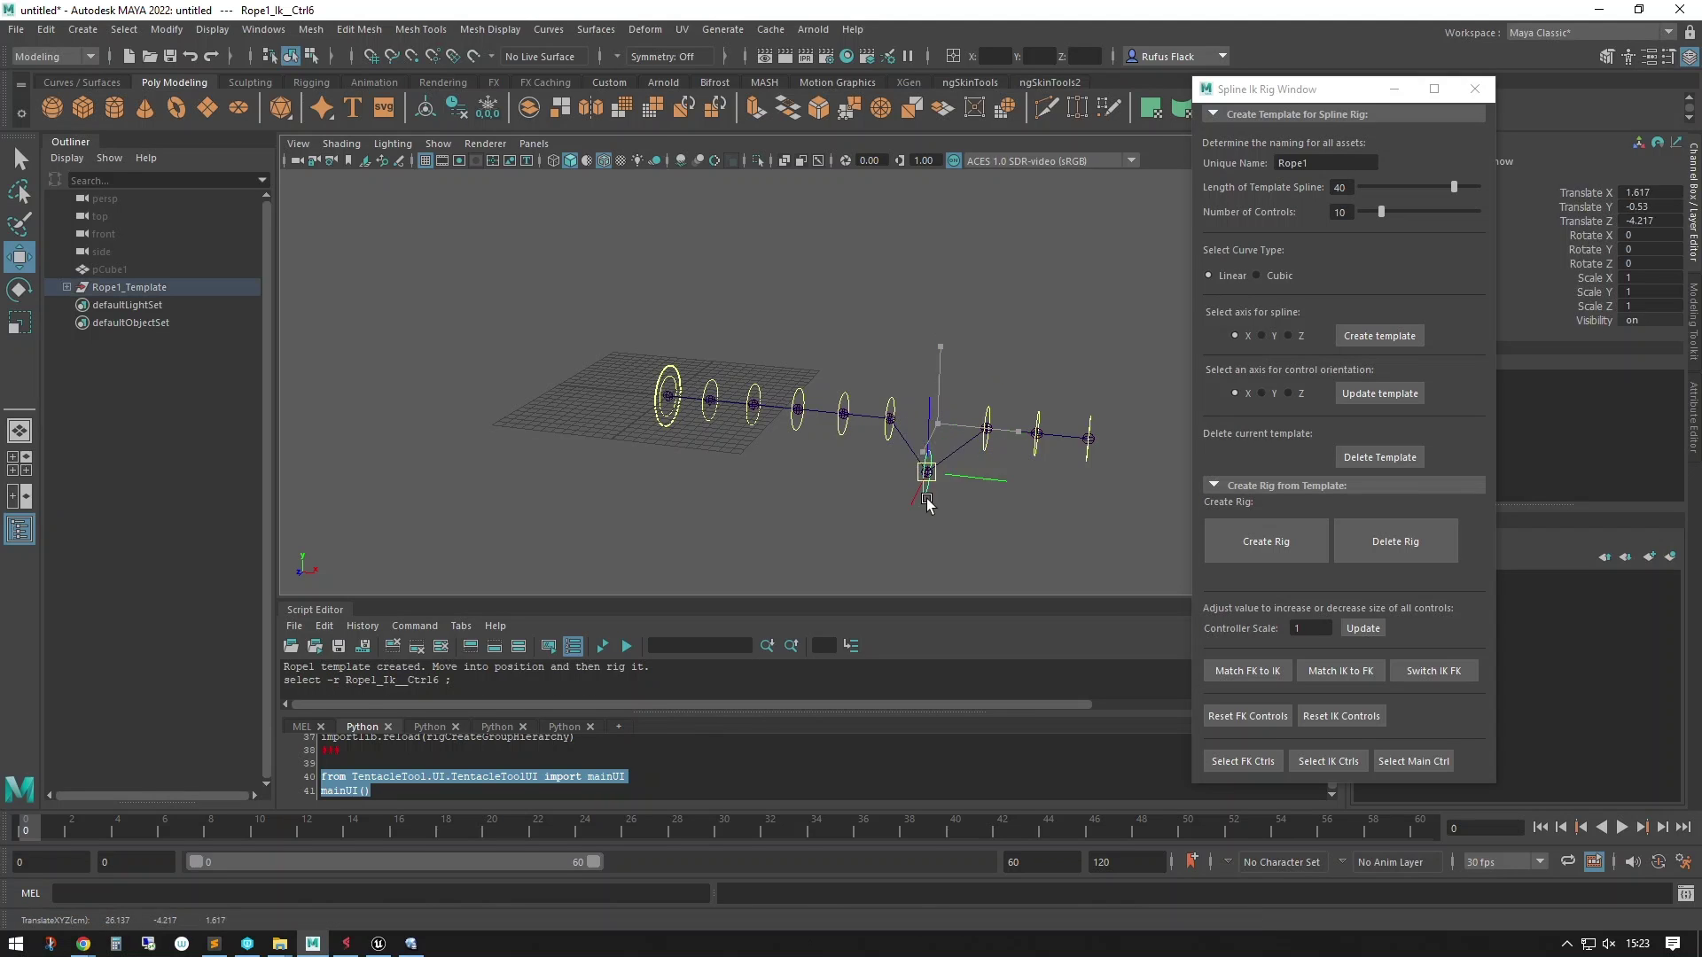
{"action": "mouse_move", "coordinate": [931, 454]}
{"action": "middle_mouse_down"}
{"action": "mouse_move", "coordinate": [929, 496]}
{"action": "mouse_move", "coordinate": [931, 458]}
{"action": "middle_mouse_up"}
{"action": "key", "text": "ctrl+z"}
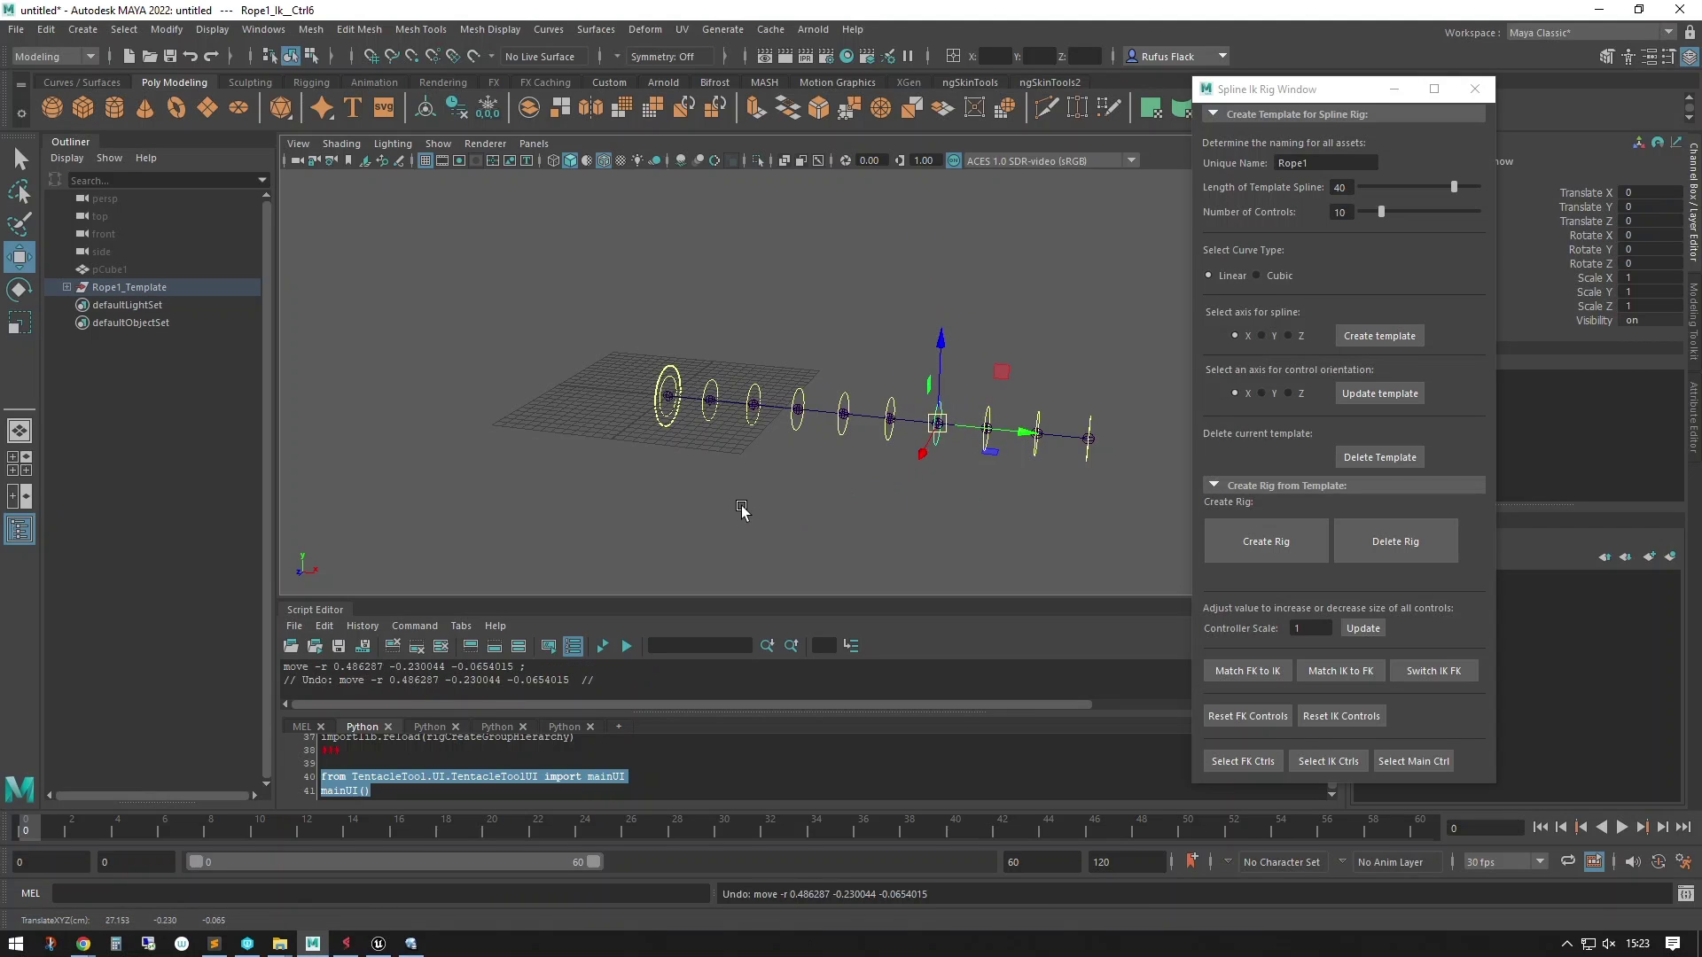
{"action": "left_click_drag", "start_coordinate": [741, 505], "coordinate": [802, 488], "text": "alt"}
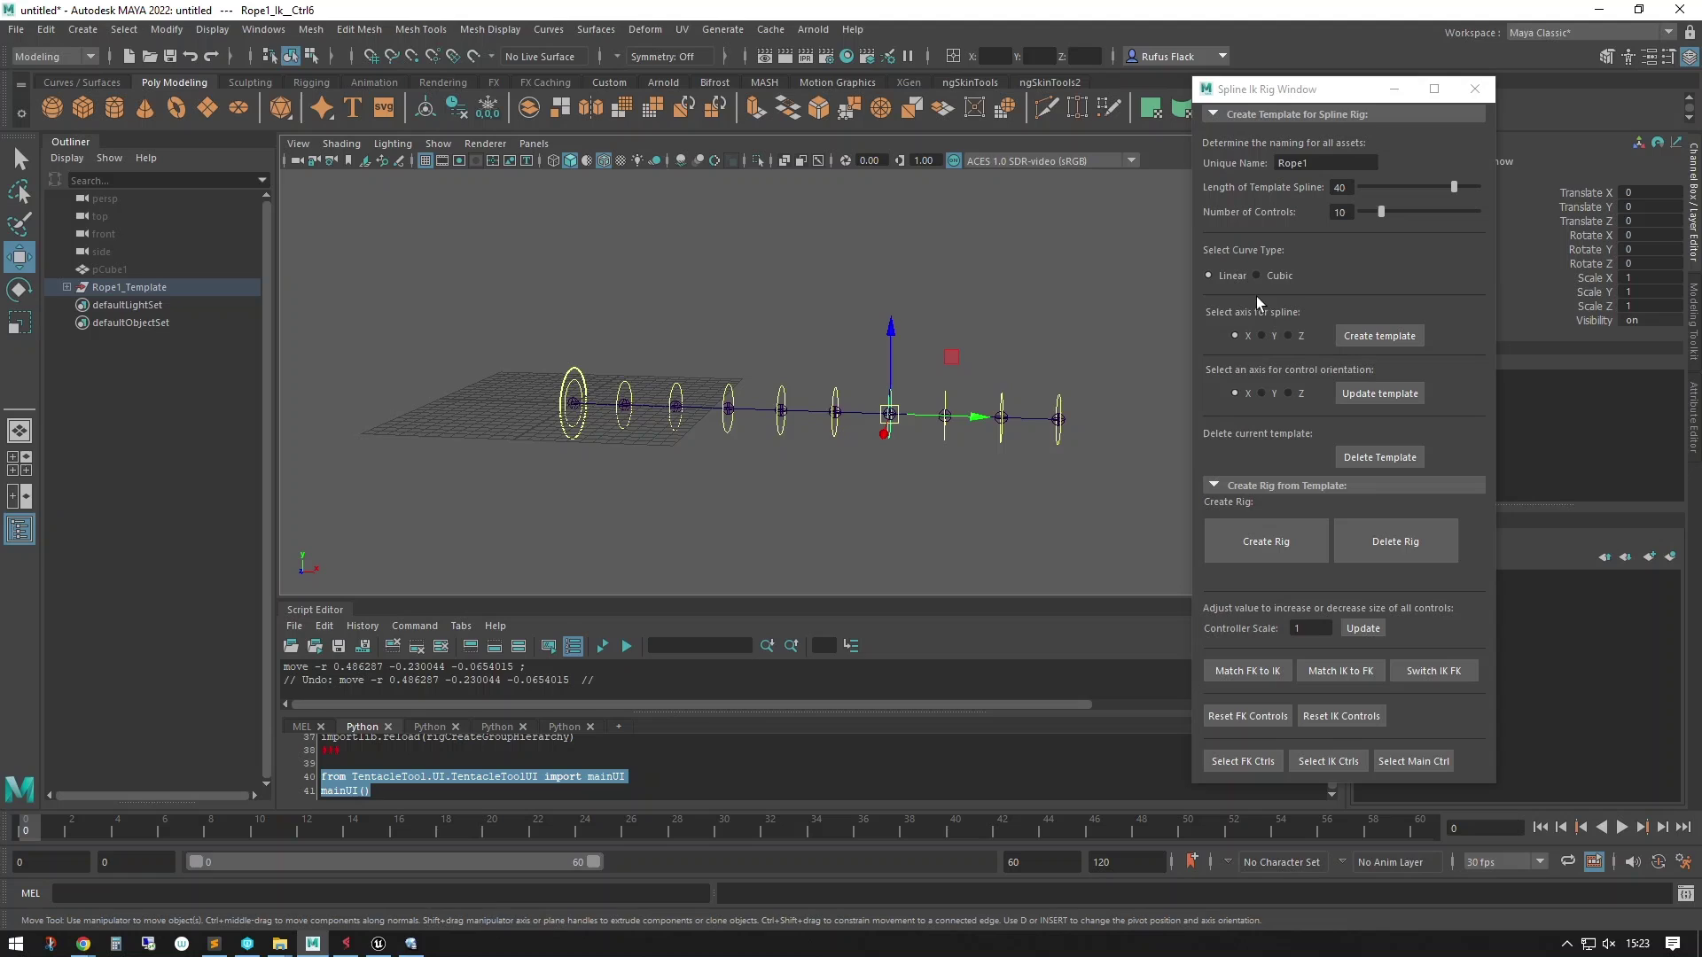
{"action": "left_click", "coordinate": [1367, 396]}
{"action": "left_click", "coordinate": [1262, 395]}
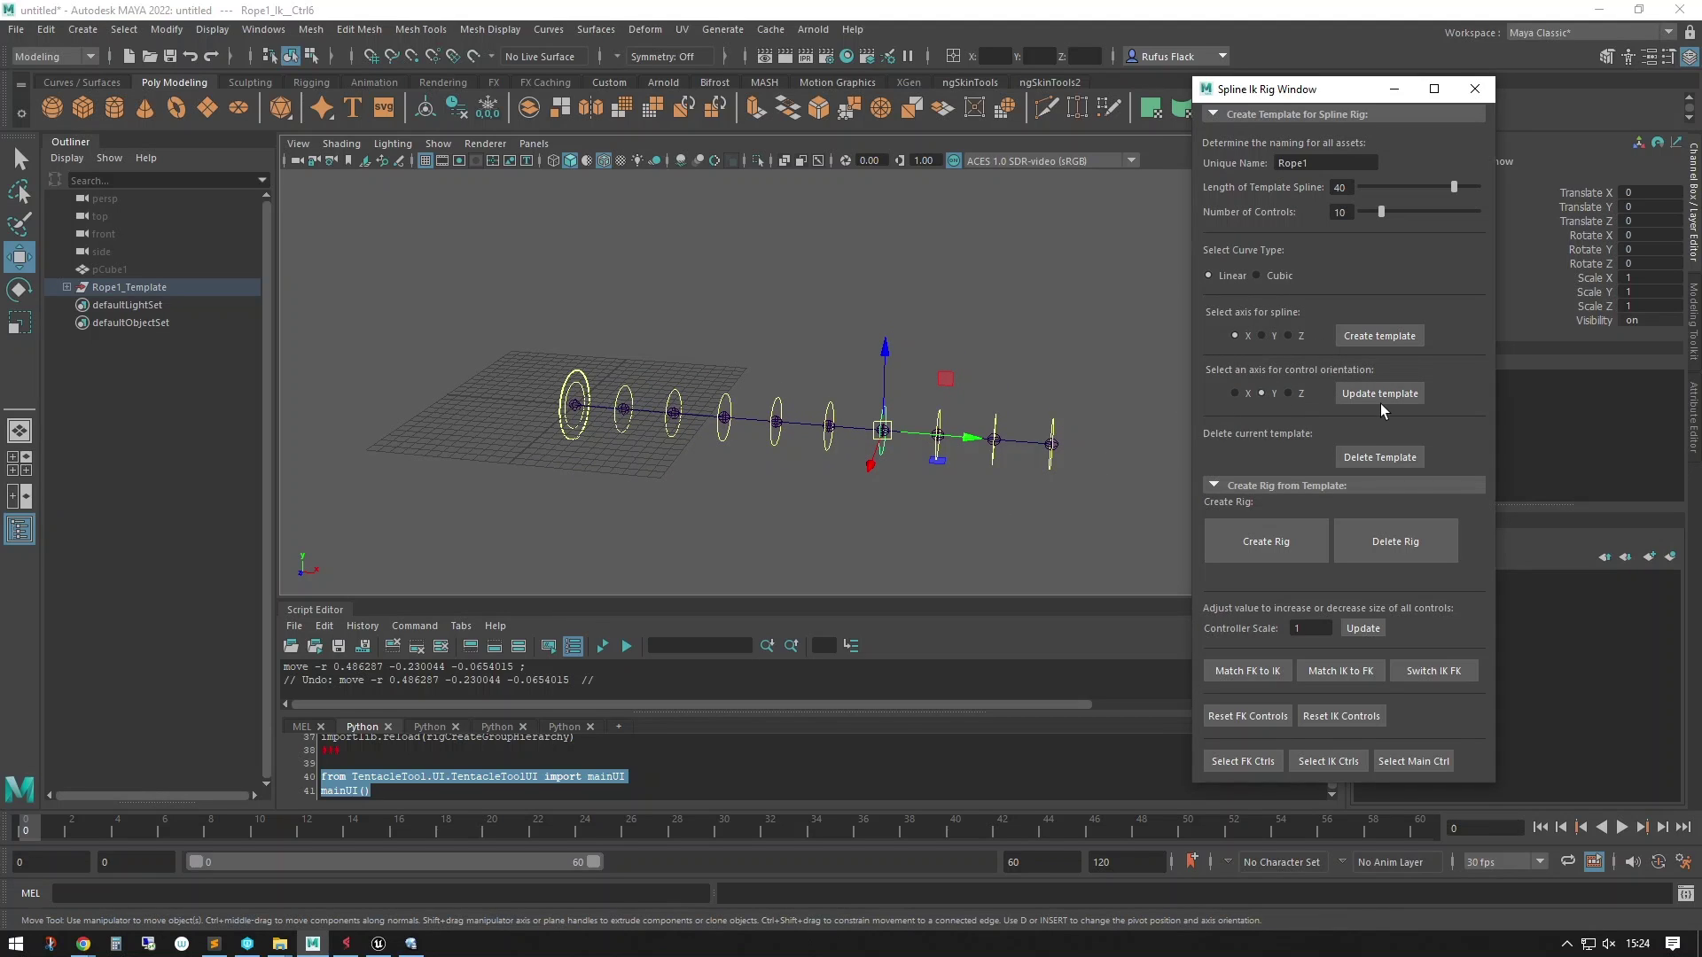
{"action": "left_click", "coordinate": [1374, 394]}
Test-raise Rope1_Ik_Ctrl7, undo it, and update the template with Z control orientation
{"action": "middle_click_drag", "start_coordinate": [926, 514], "coordinate": [867, 464], "text": "alt"}
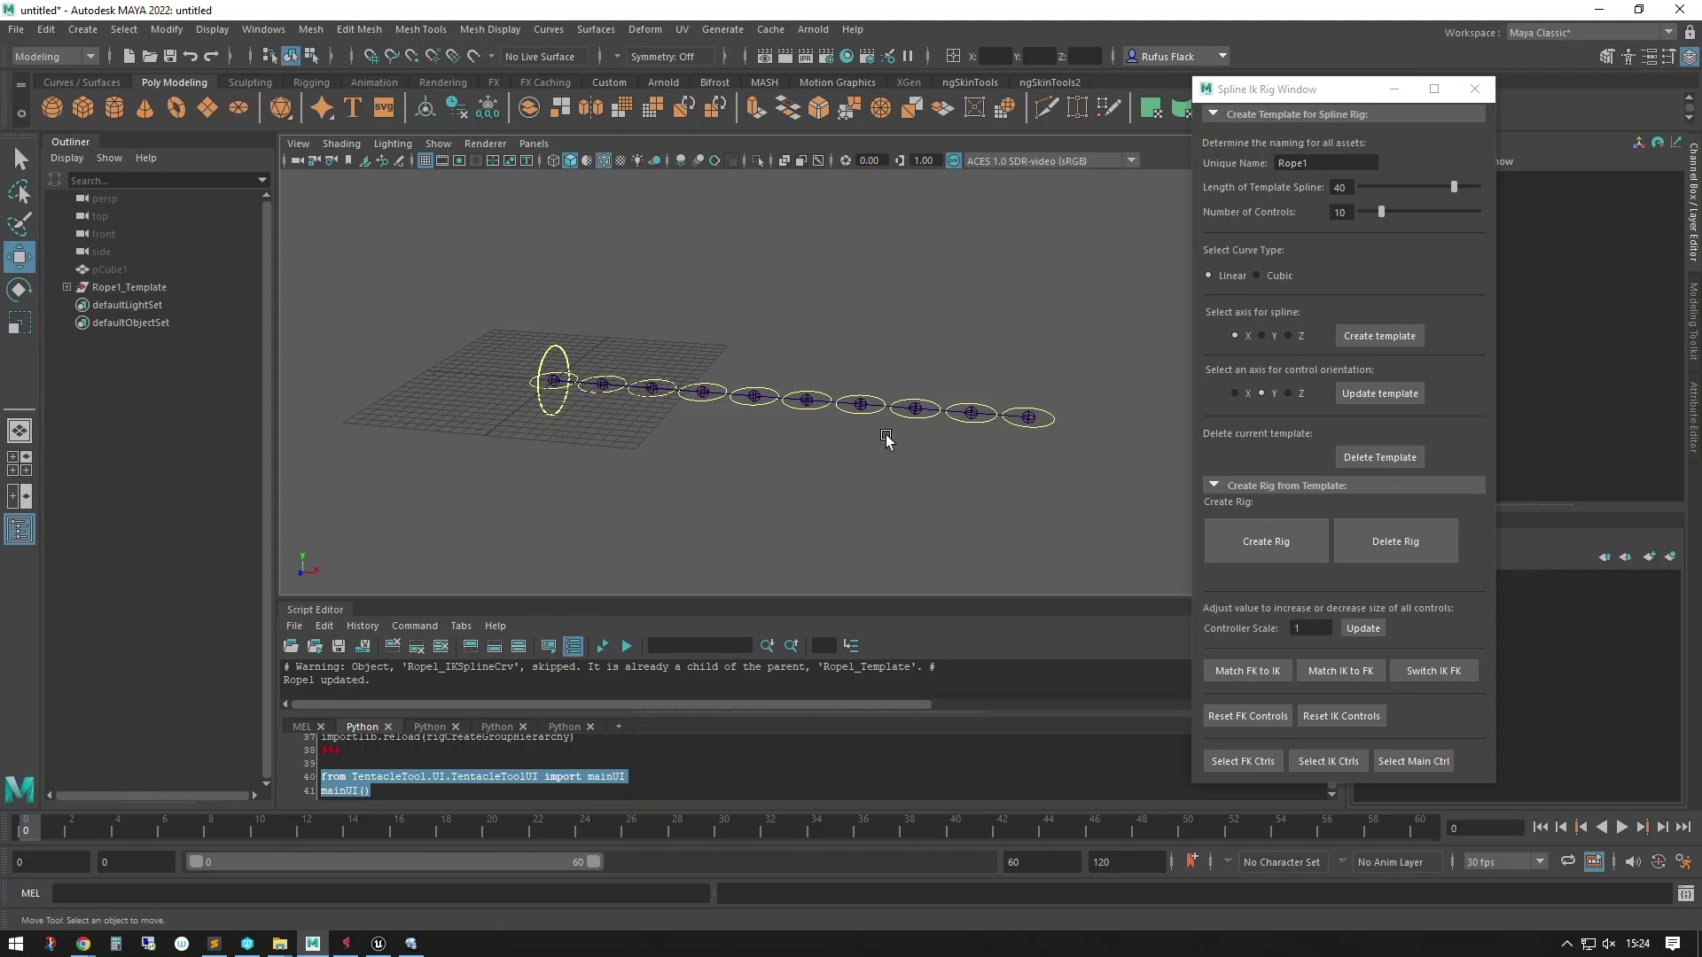
{"action": "left_click", "coordinate": [922, 413]}
{"action": "left_click_drag", "start_coordinate": [918, 310], "coordinate": [920, 232]}
{"action": "key", "text": "ctrl+z"}
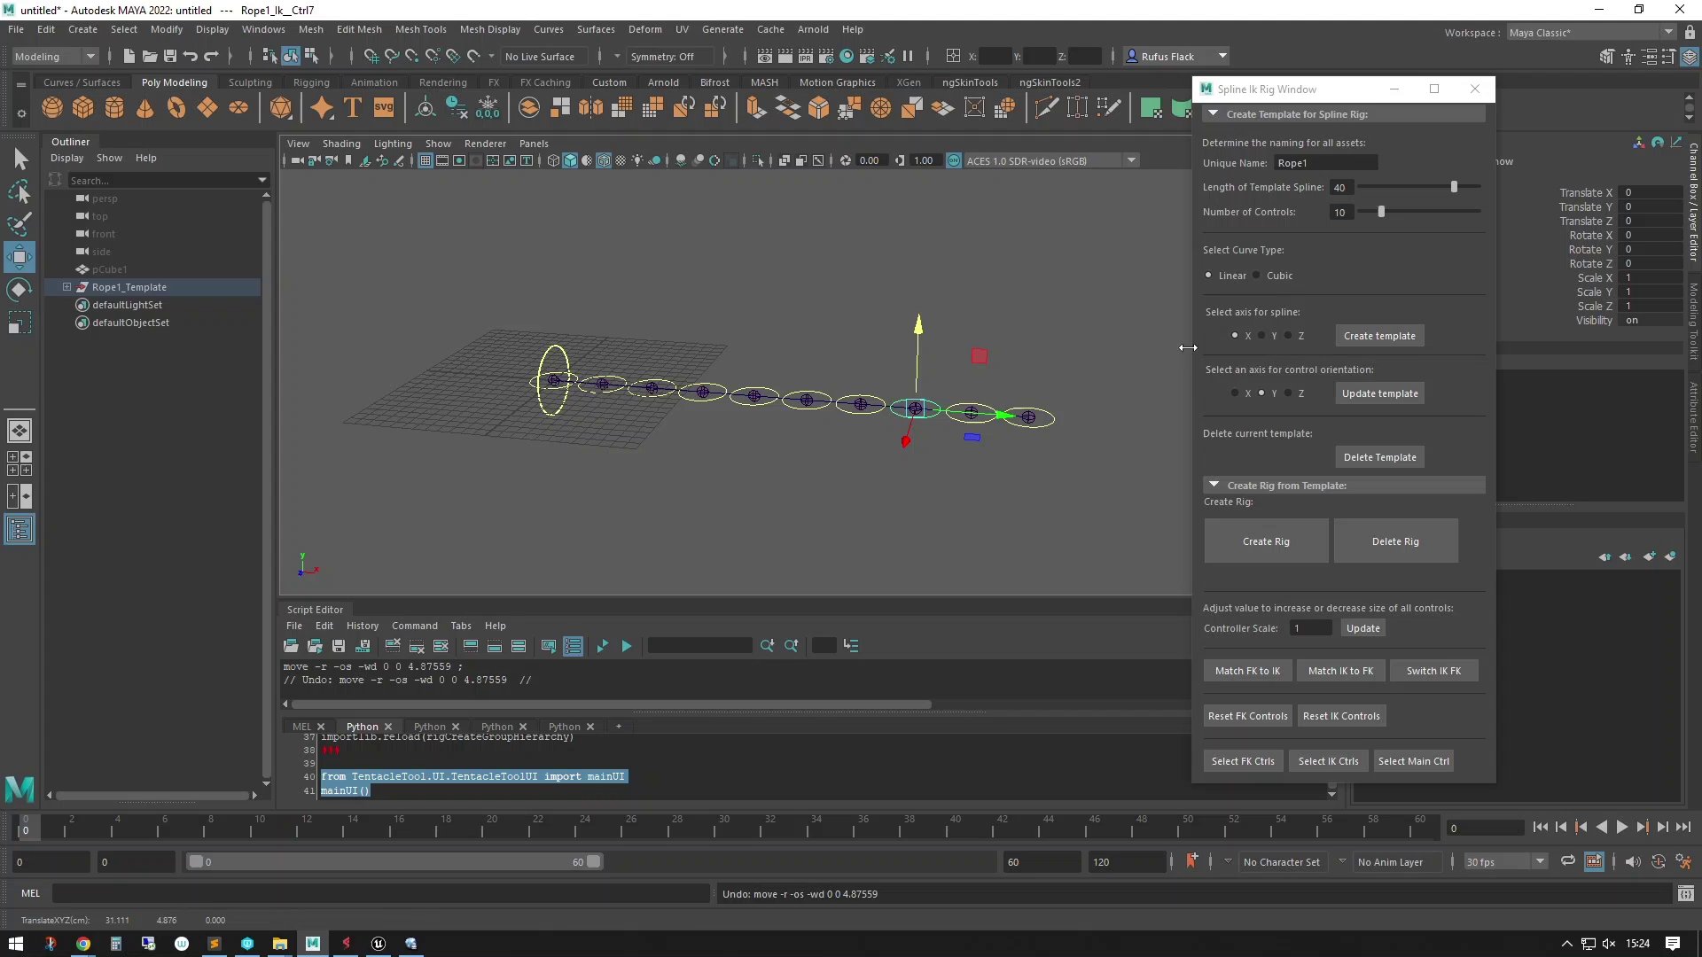
{"action": "left_click", "coordinate": [1288, 392]}
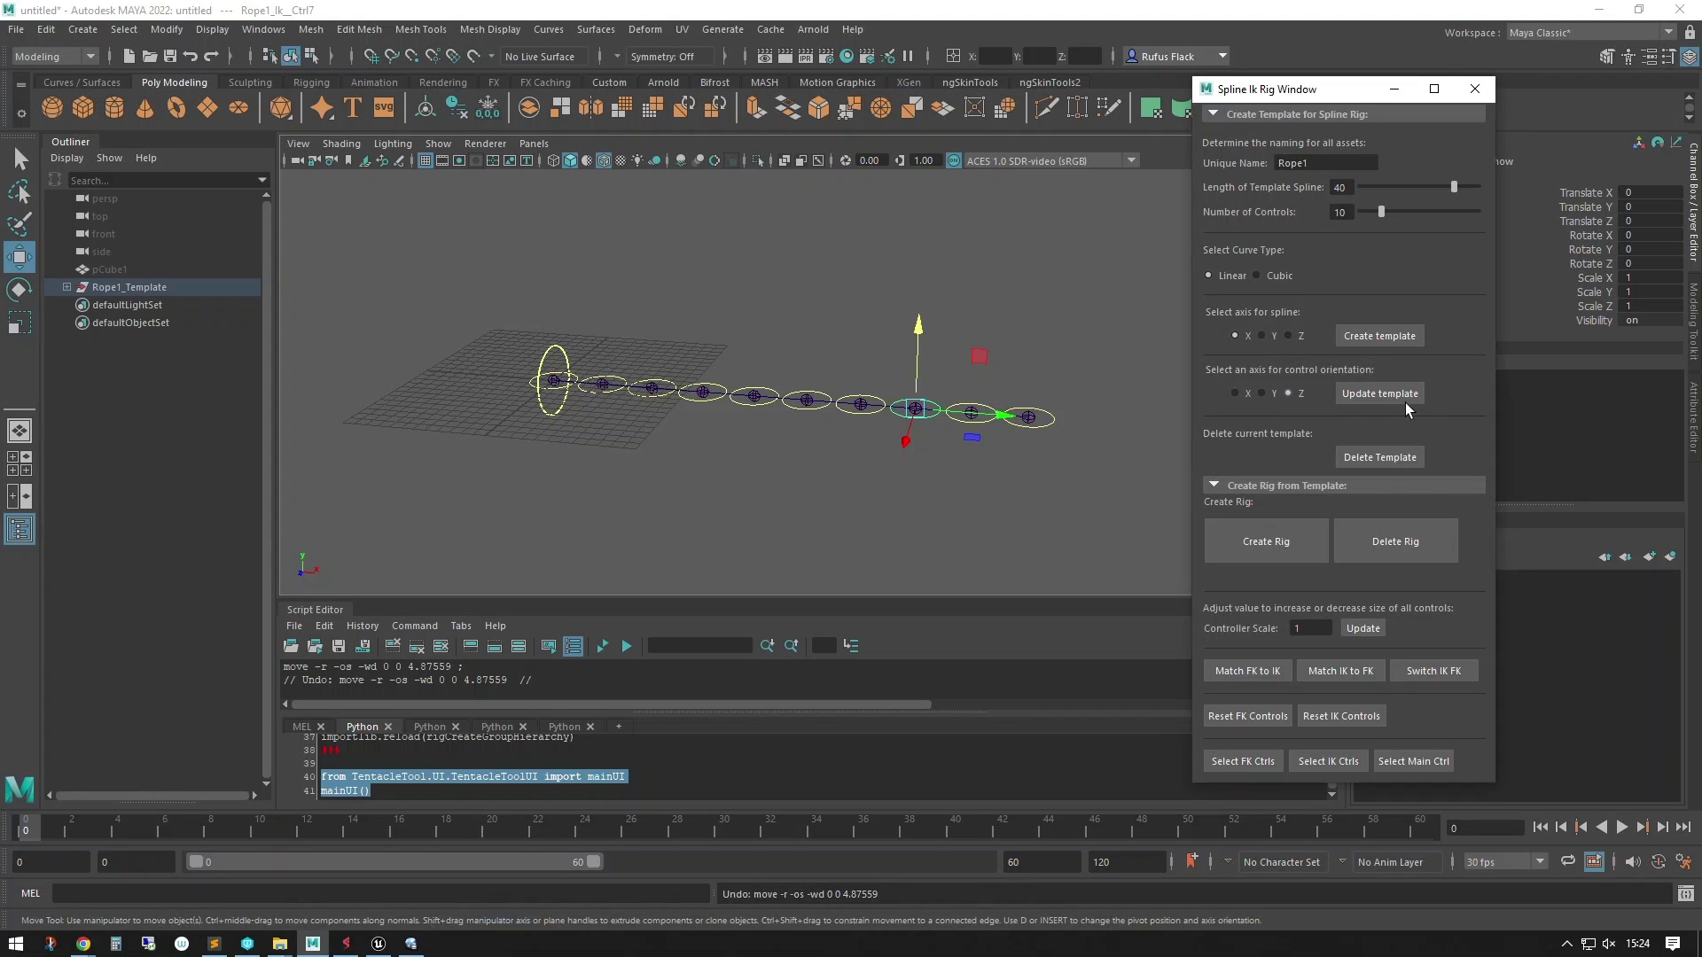
{"action": "left_click", "coordinate": [1406, 403]}
{"action": "mouse_move", "coordinate": [751, 461]}
{"action": "left_mouse_down", "text": "alt"}
{"action": "mouse_move", "coordinate": [701, 466]}
{"action": "mouse_move", "coordinate": [727, 464]}
{"action": "left_mouse_up", "text": "alt"}
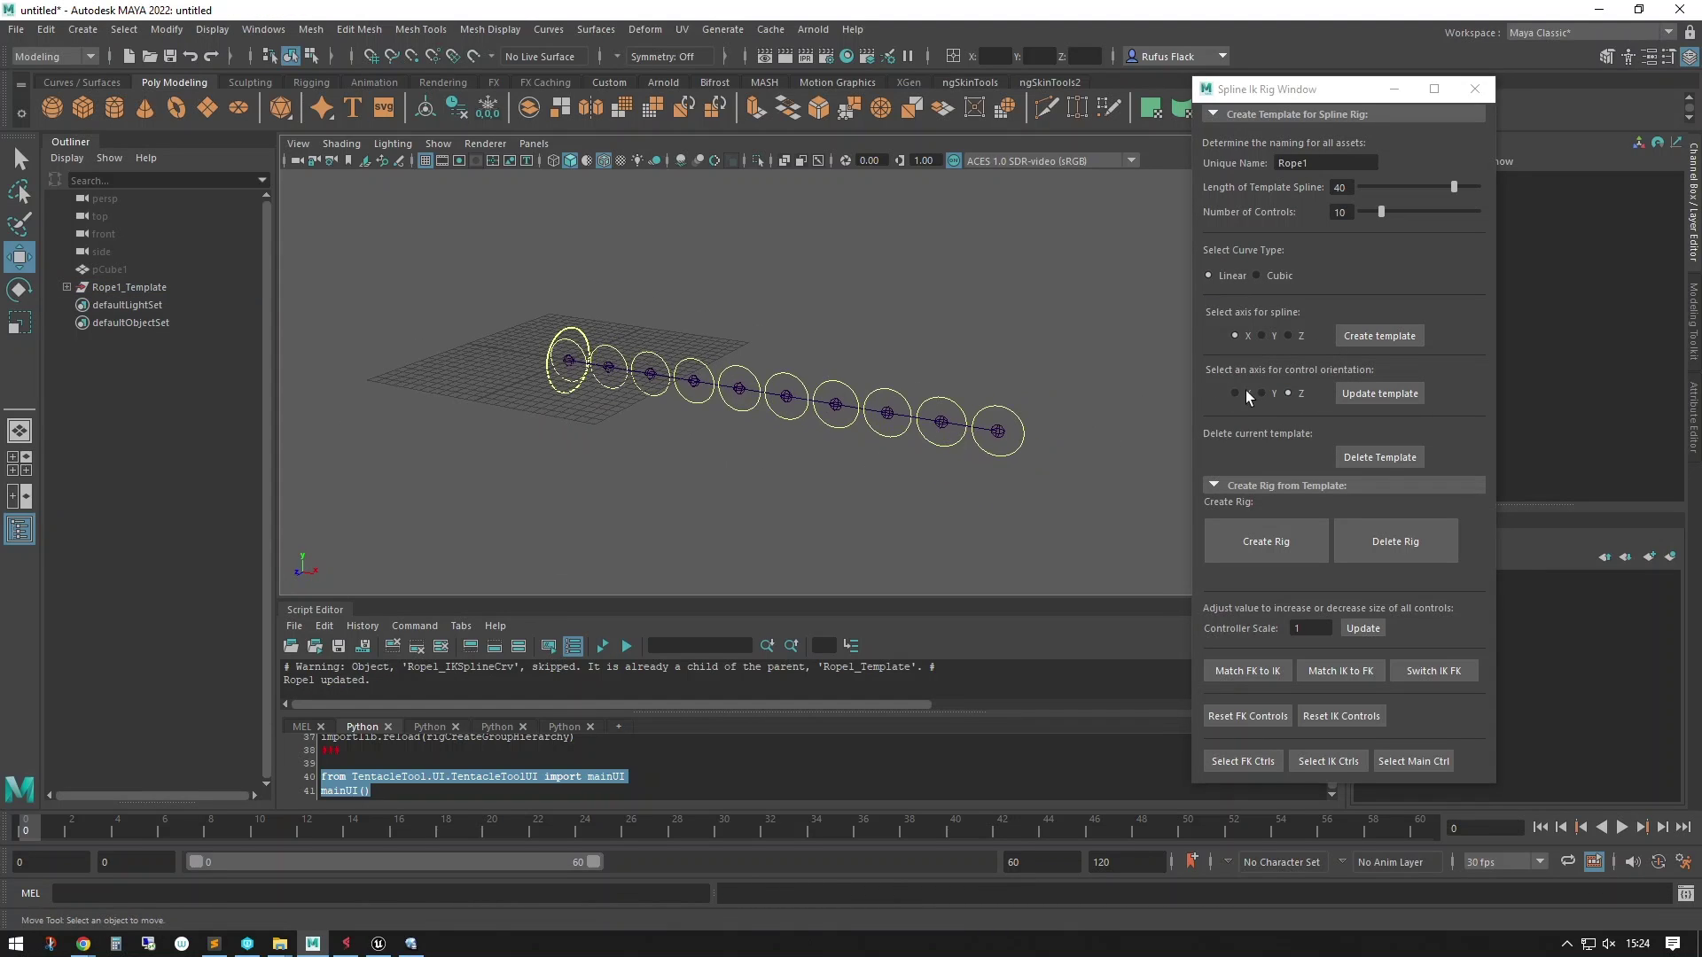
Rebuild the Rope1 template along the Y, then Z, then X spline axis
{"action": "left_click", "coordinate": [1262, 335]}
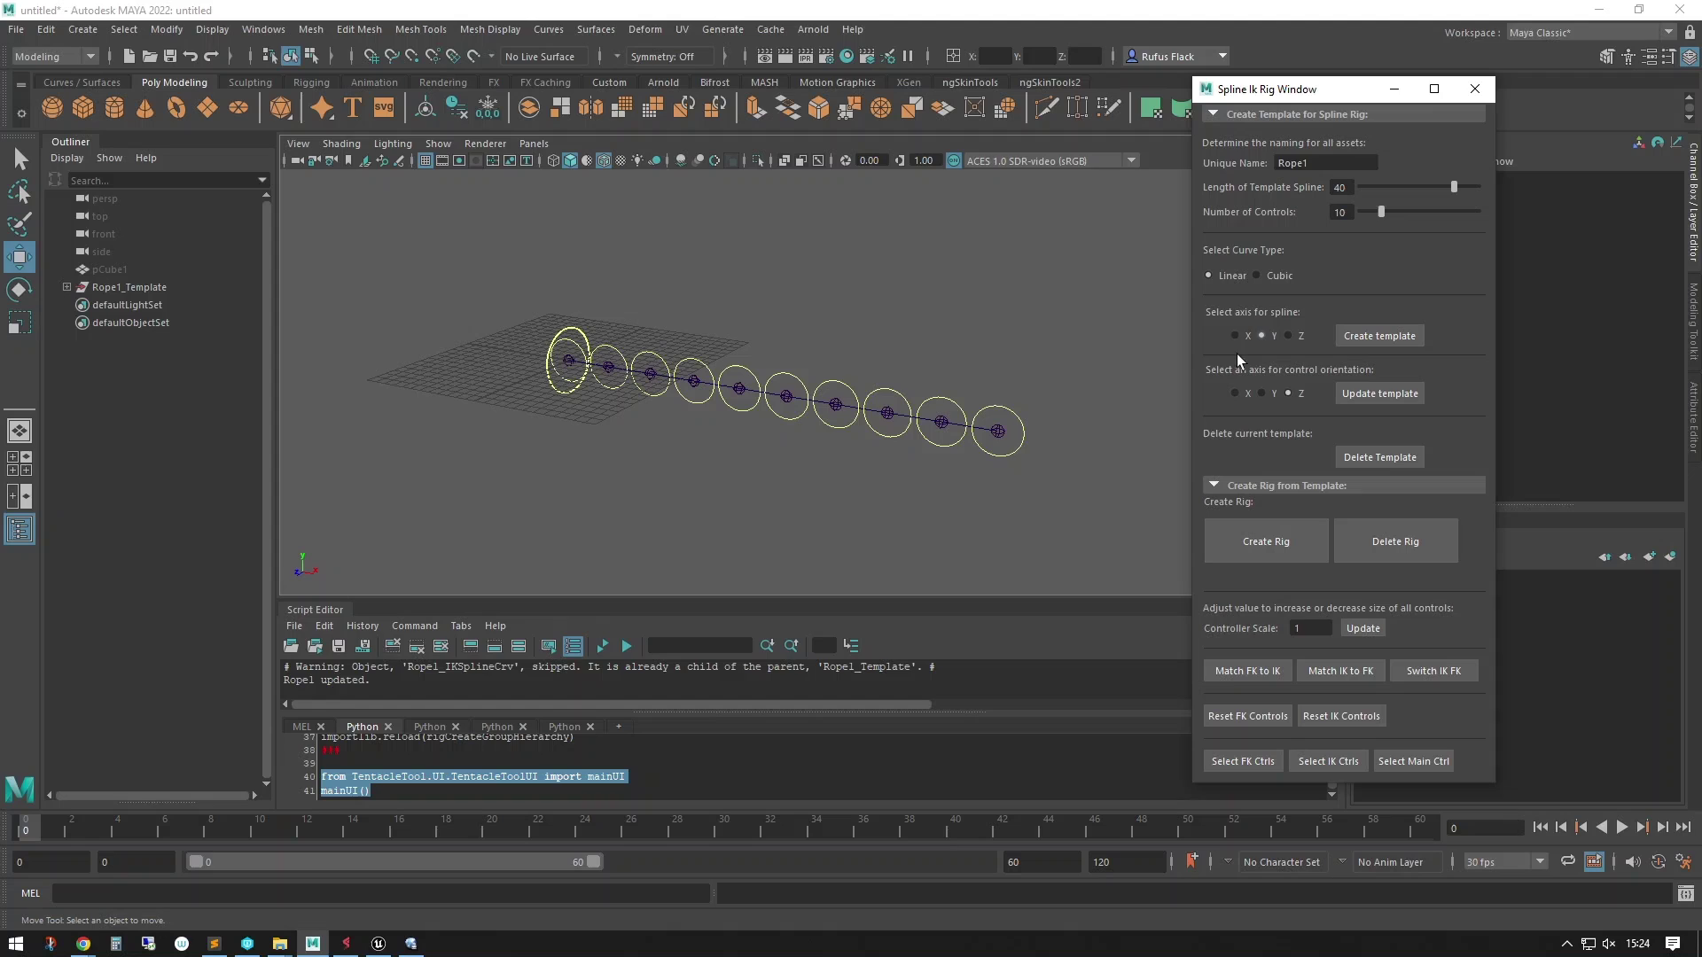
{"action": "left_click_drag", "start_coordinate": [578, 418], "coordinate": [832, 442], "text": "alt"}
{"action": "left_click", "coordinate": [1380, 335]}
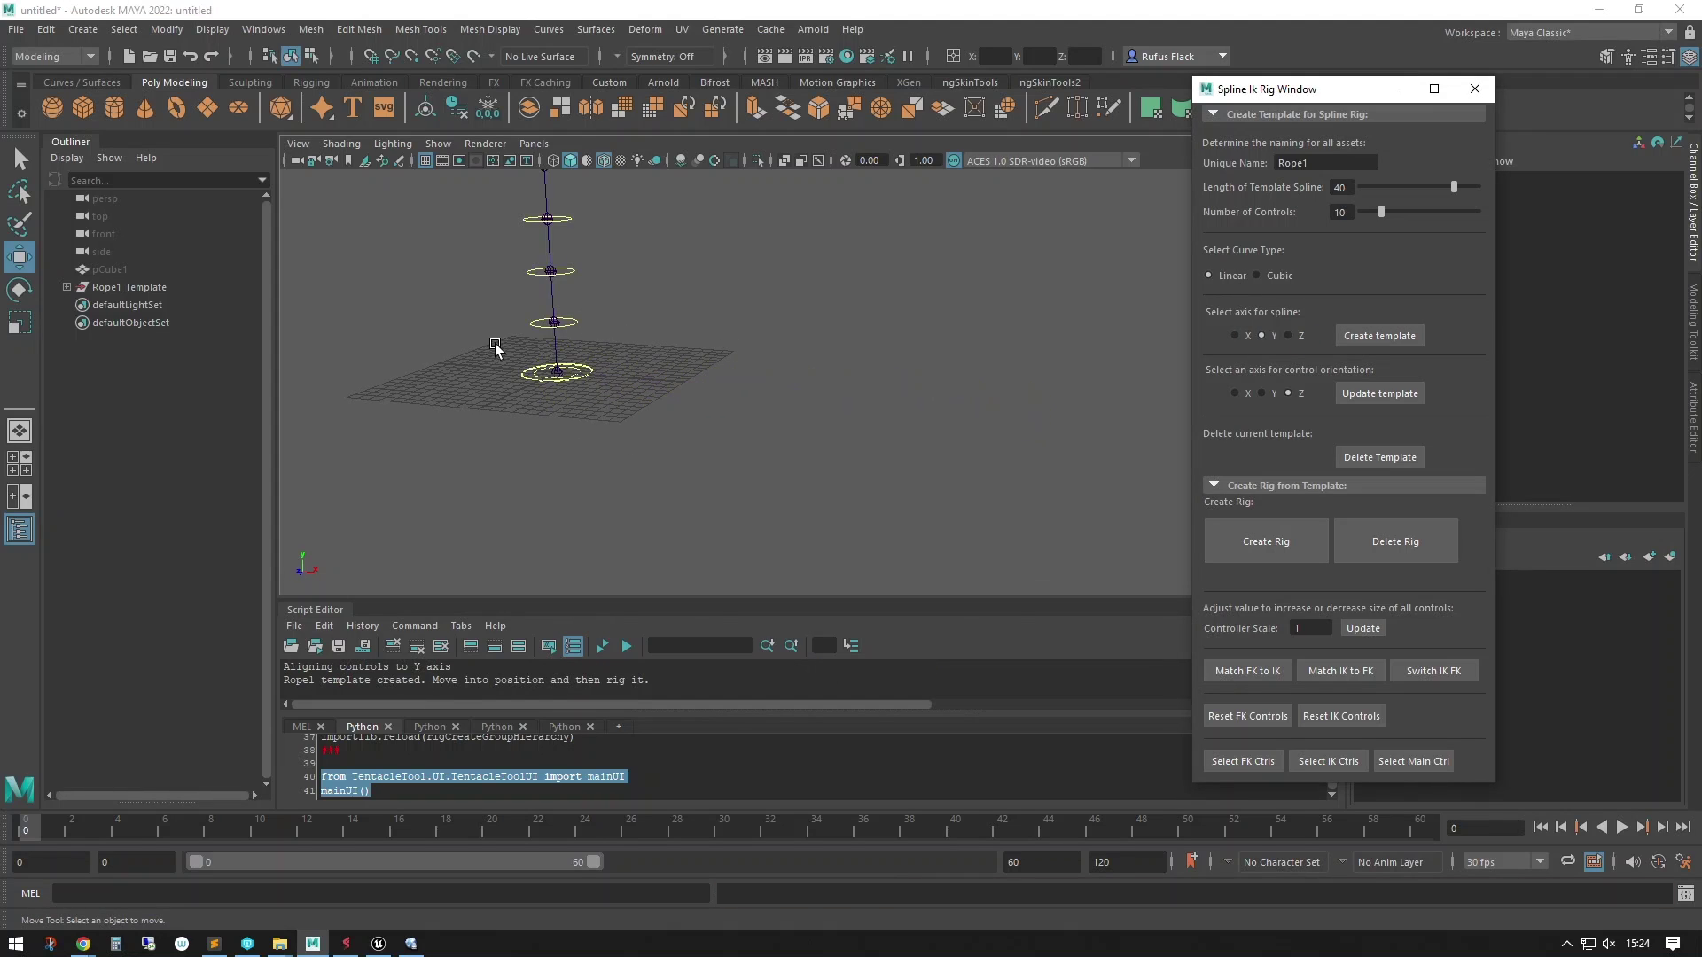
{"action": "left_click_drag", "start_coordinate": [1046, 417], "coordinate": [1092, 434], "text": "alt"}
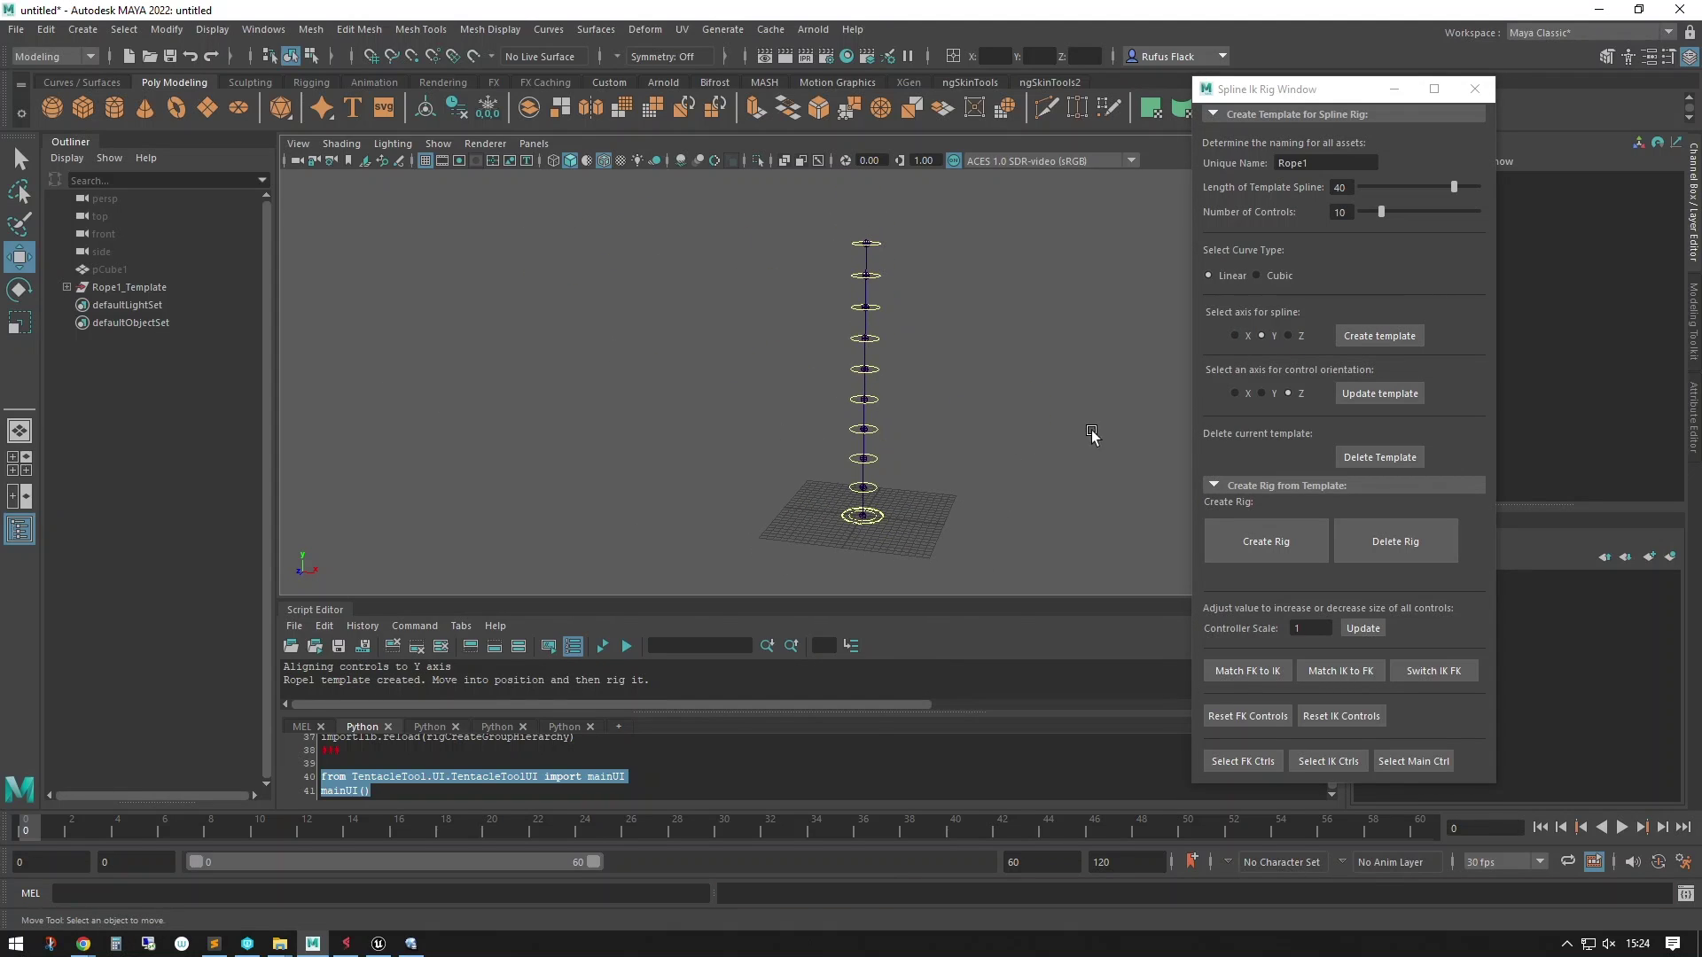
{"action": "left_click", "coordinate": [1288, 335]}
{"action": "left_click", "coordinate": [1380, 335]}
{"action": "left_click_drag", "start_coordinate": [990, 451], "coordinate": [976, 390], "text": "alt"}
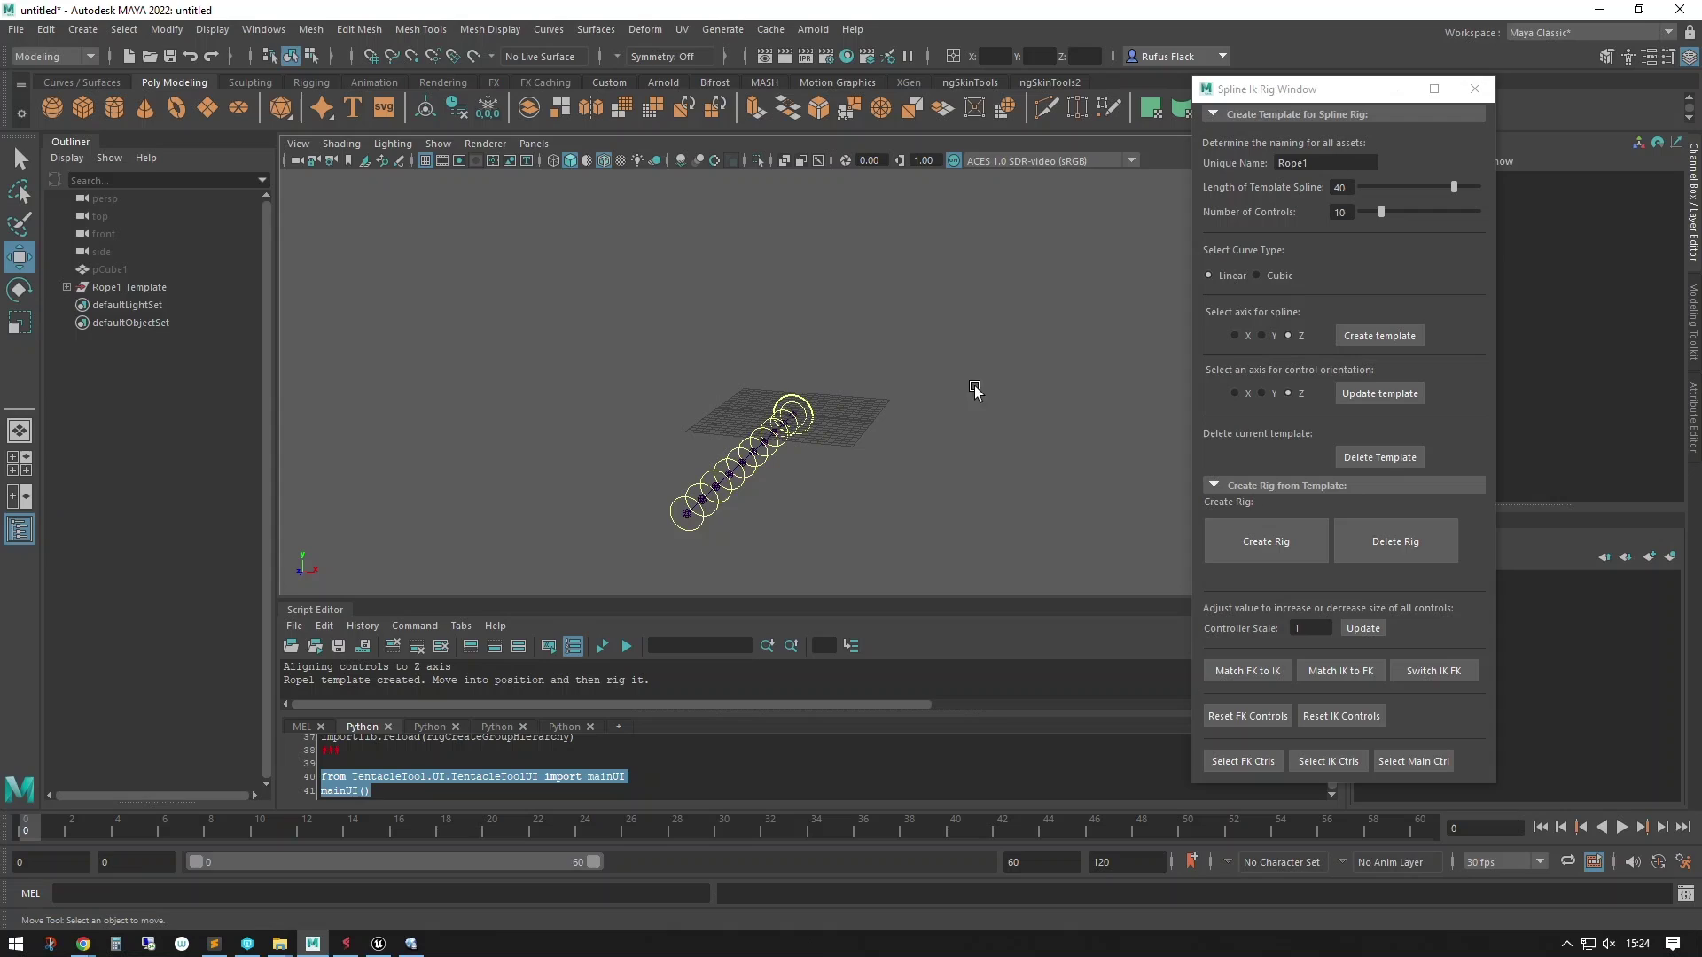
{"action": "left_click", "coordinate": [1233, 336]}
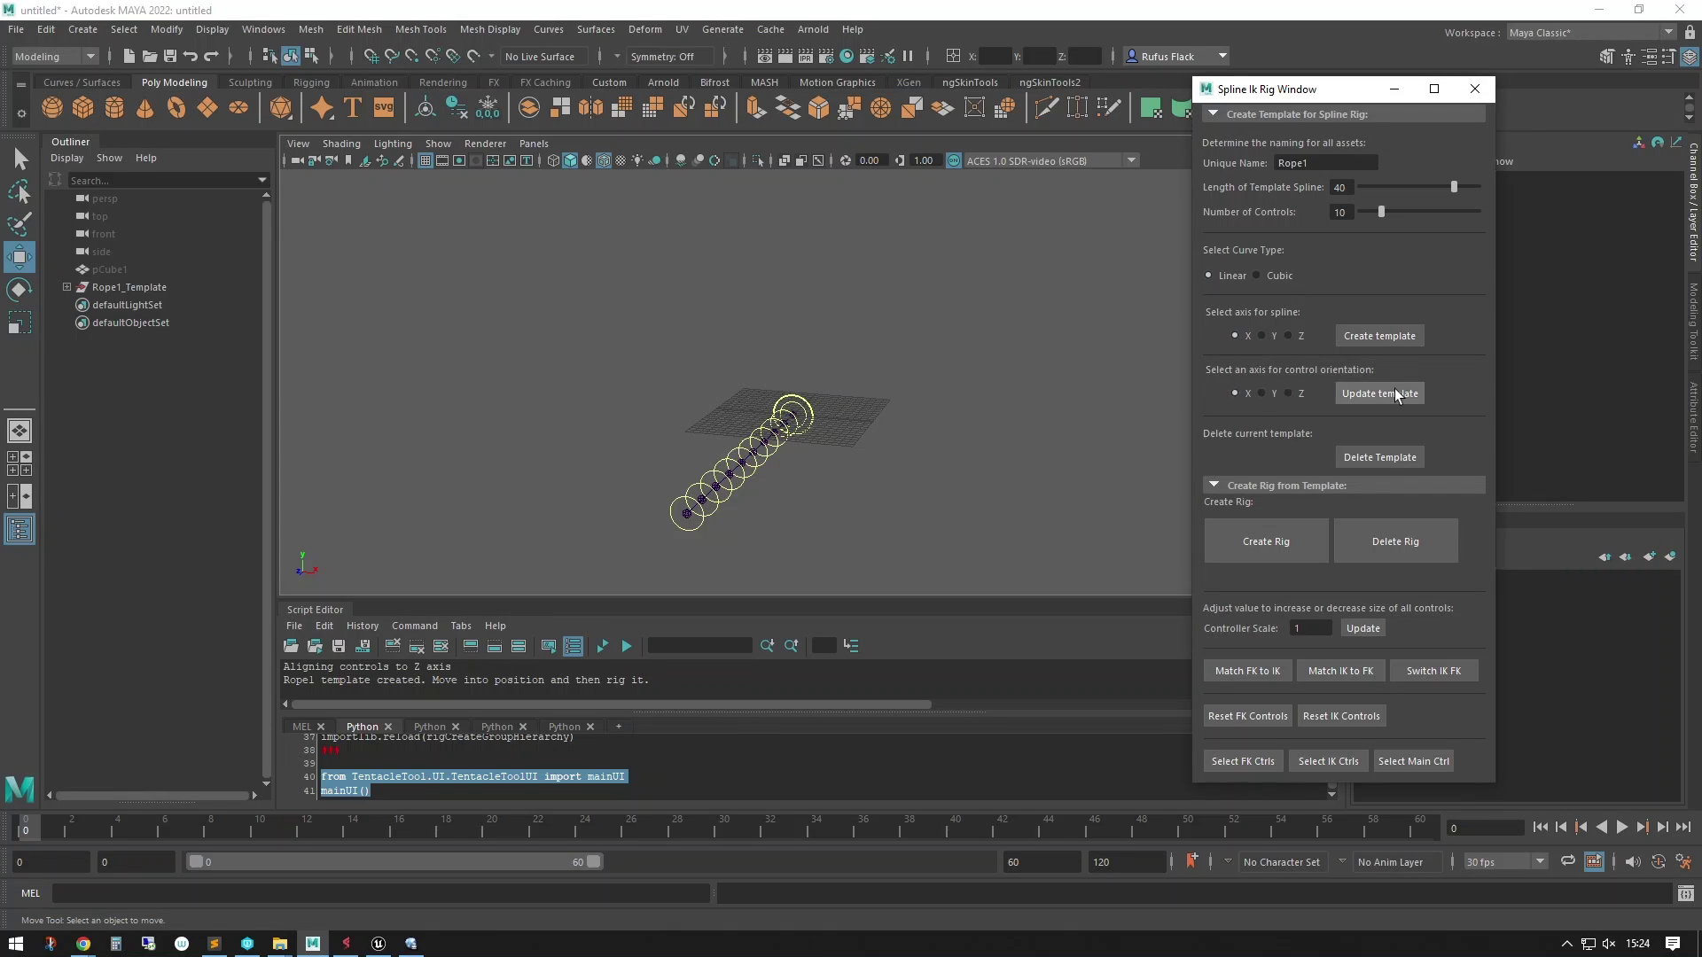
{"action": "left_click", "coordinate": [1361, 337]}
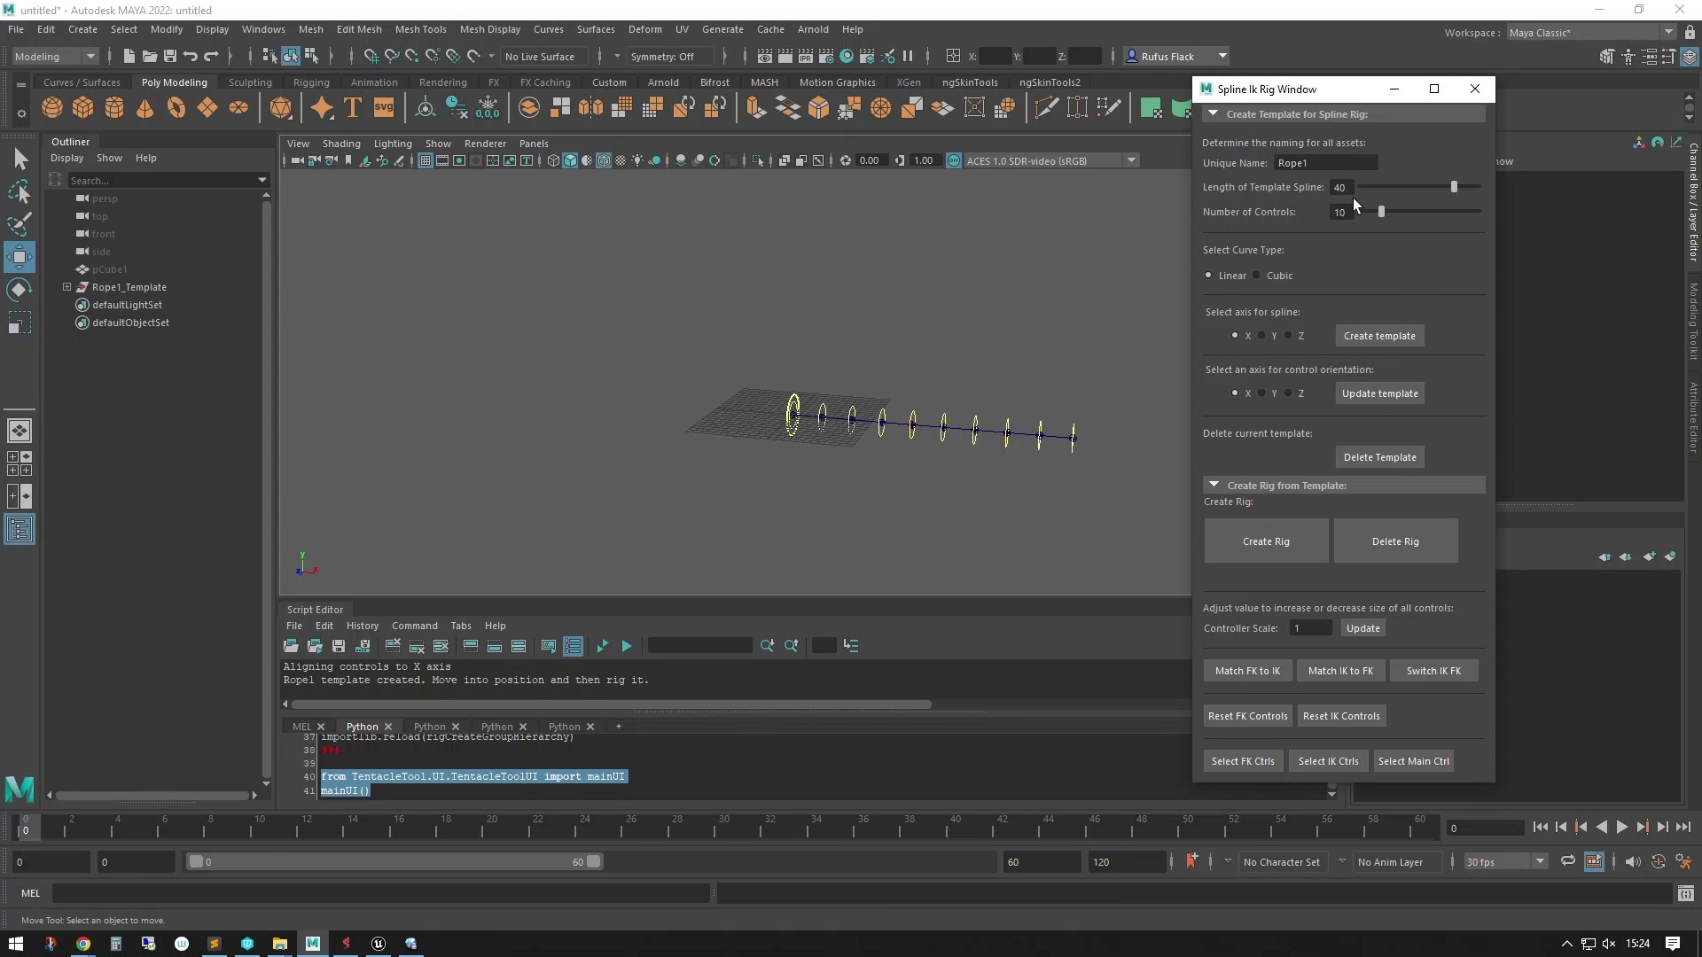
Rebuild the template with length 30 and 5 controls
{"action": "left_click_drag", "start_coordinate": [1356, 189], "coordinate": [1236, 192]}
{"action": "type", "text": "30"}
{"action": "key", "text": "Tab"}
{"action": "type", "text": "5"}
{"action": "key", "text": "Tab"}
{"action": "left_click", "coordinate": [1370, 338]}
{"action": "scroll", "coordinate": [910, 427], "scroll_direction": "up", "scroll_amount": 2}
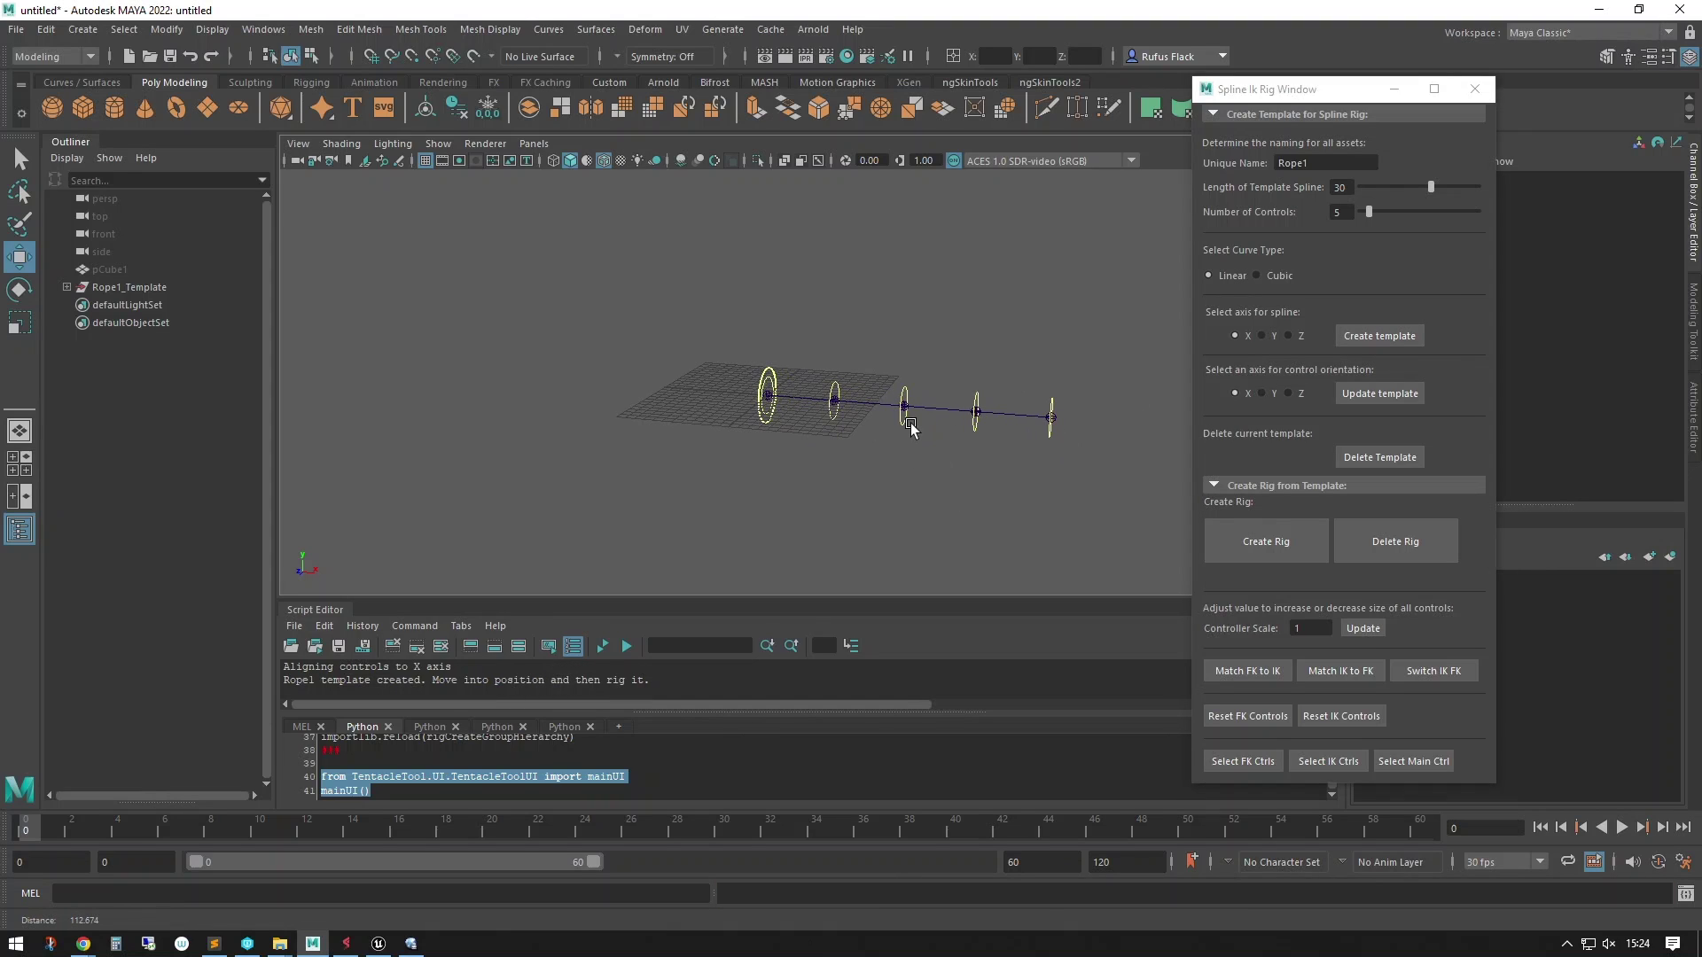
Raise the middle rope control to test the bend, then undo it
{"action": "left_click", "coordinate": [910, 427]}
{"action": "middle_click_drag", "start_coordinate": [910, 427], "coordinate": [917, 383]}
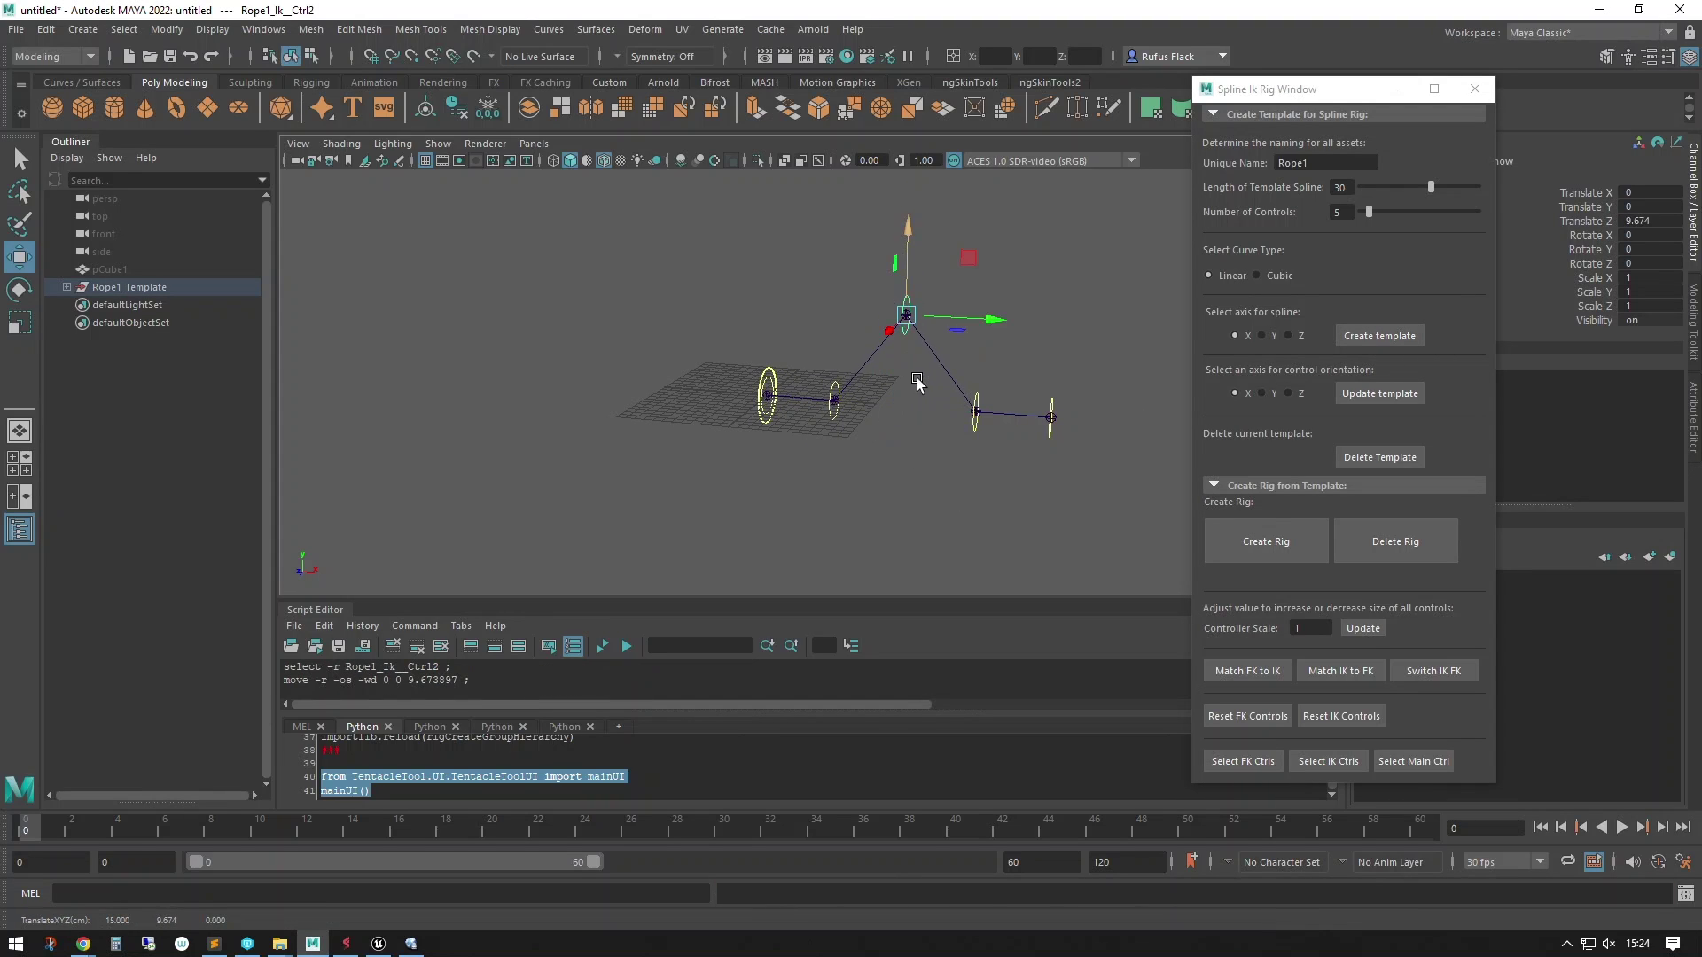
{"action": "left_click_drag", "start_coordinate": [918, 383], "coordinate": [932, 477], "text": "alt"}
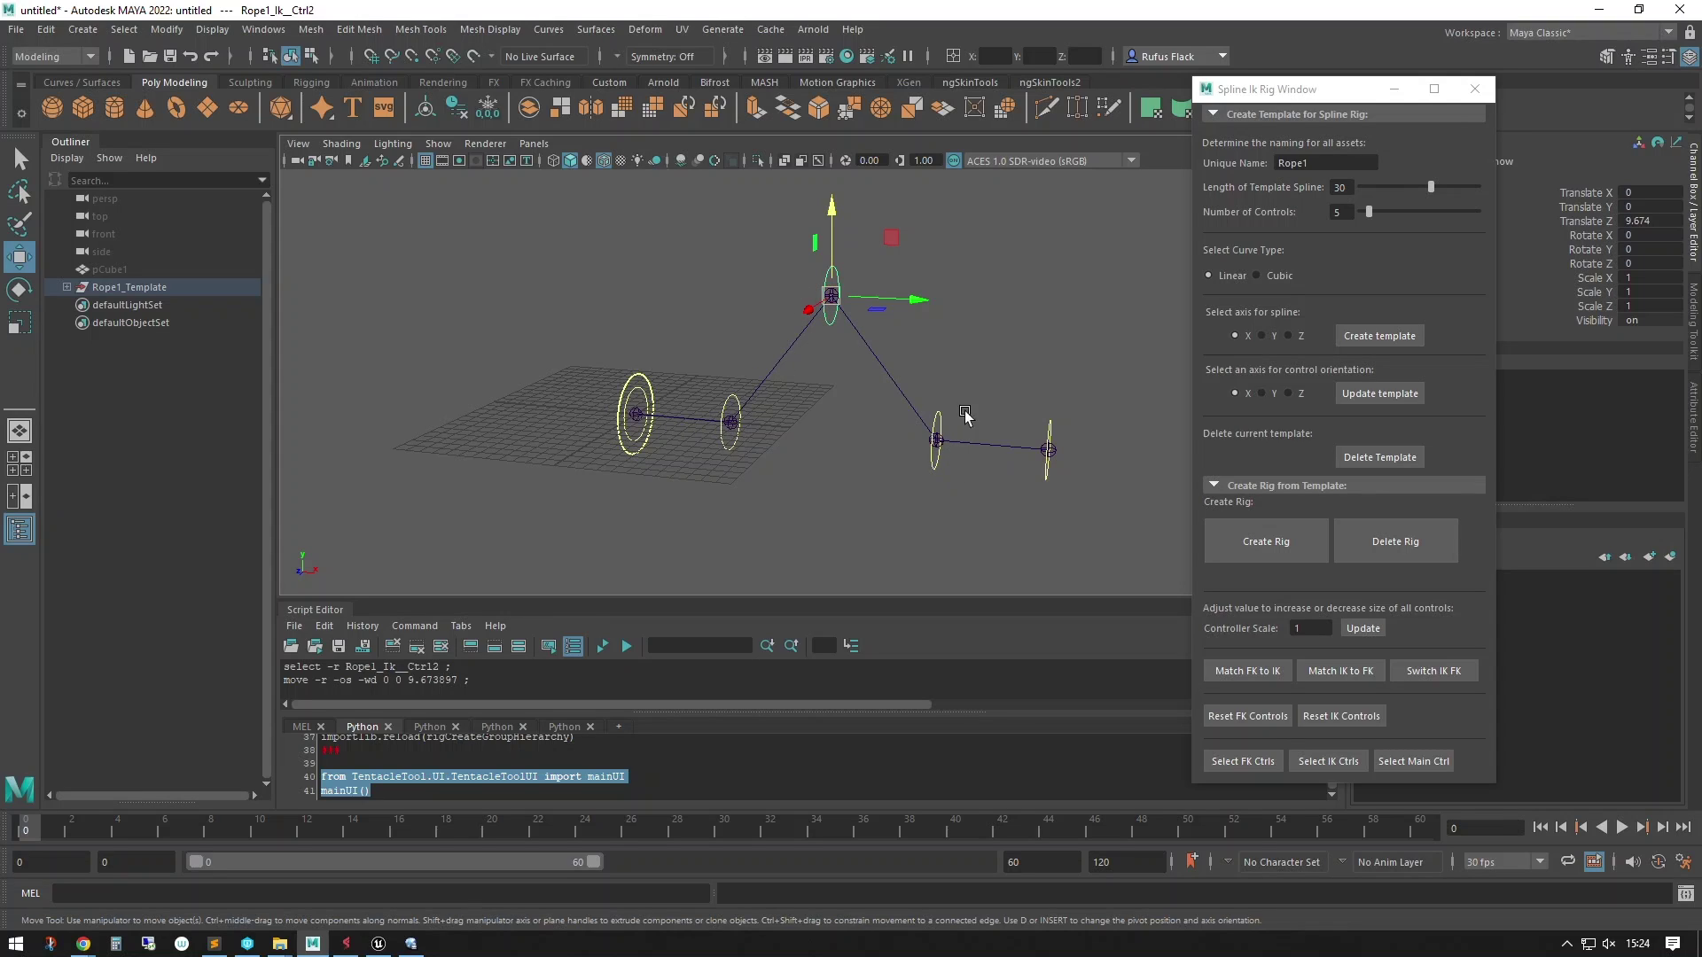
{"action": "key", "text": "ctrl+z"}
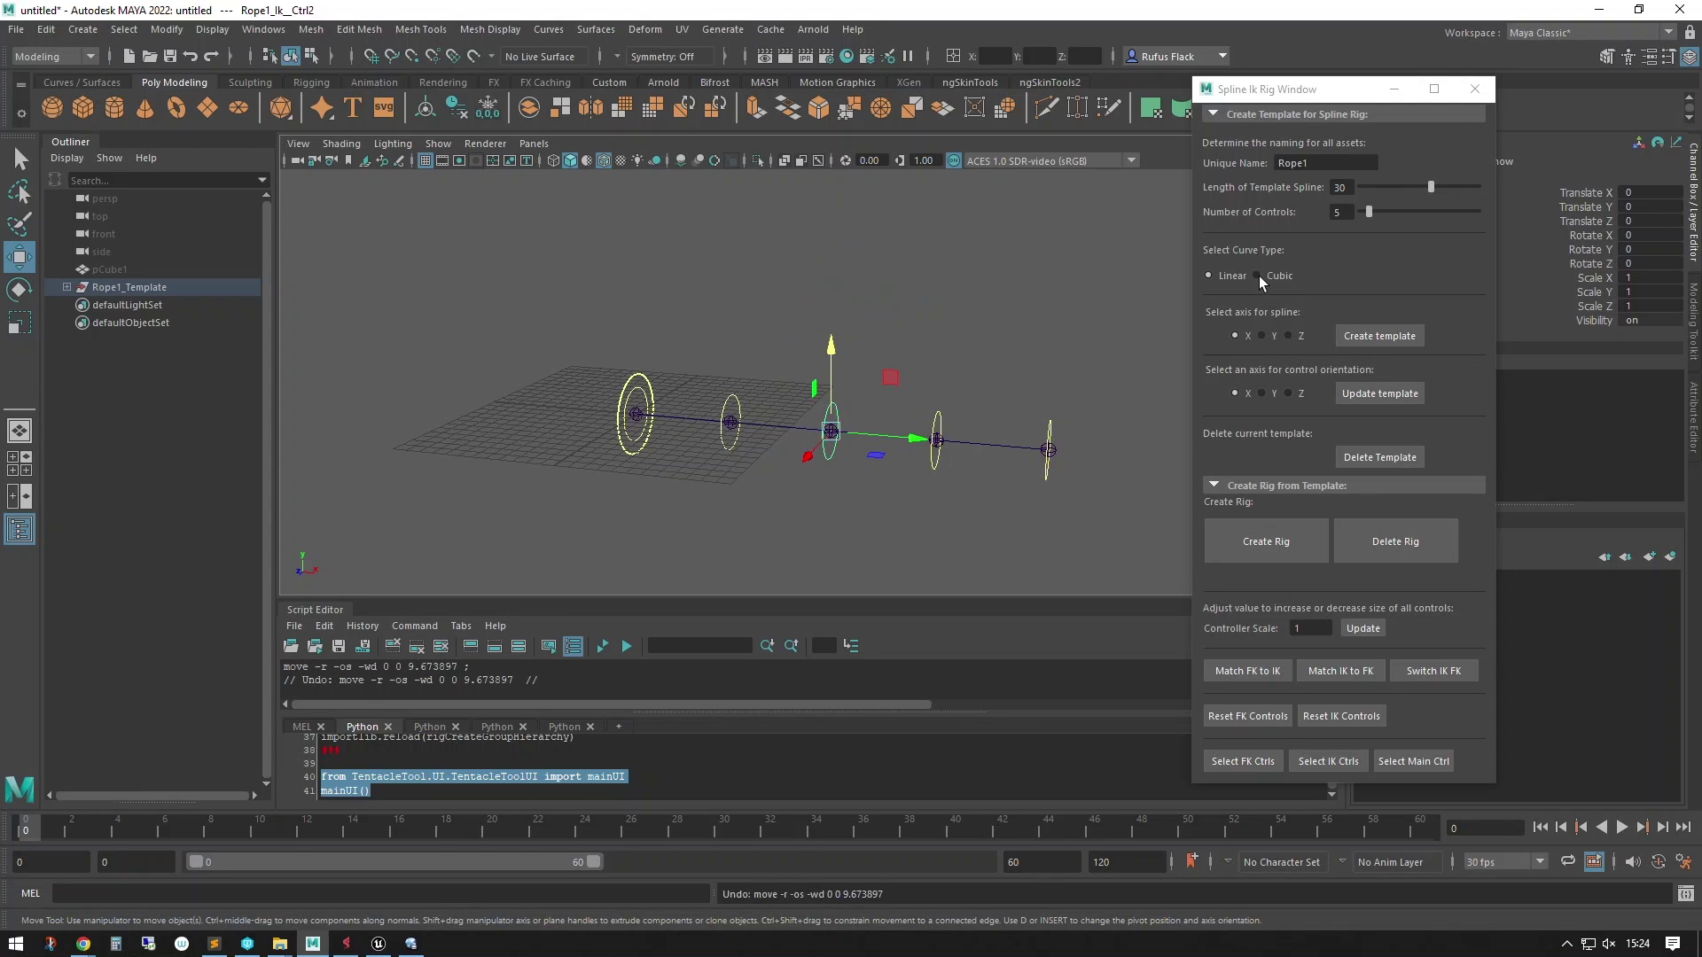
Rebuild the template as a Cubic curve and raise its middle control to test smooth bending
{"action": "left_click", "coordinate": [1264, 278]}
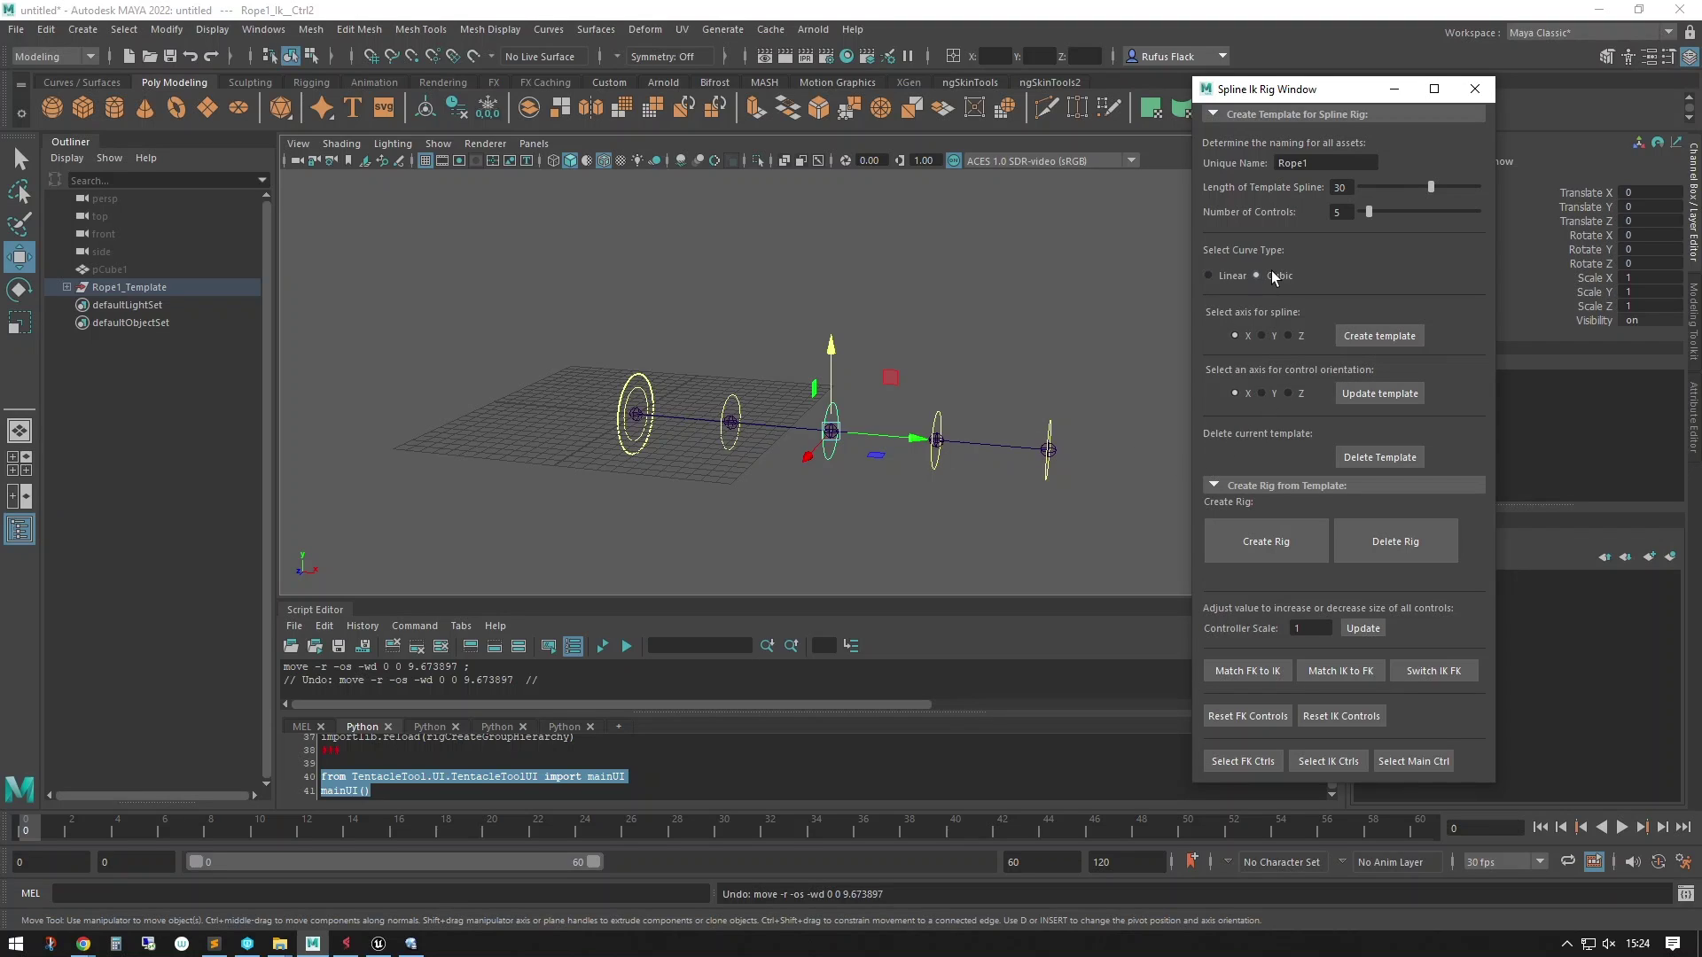
{"action": "left_click", "coordinate": [1370, 337]}
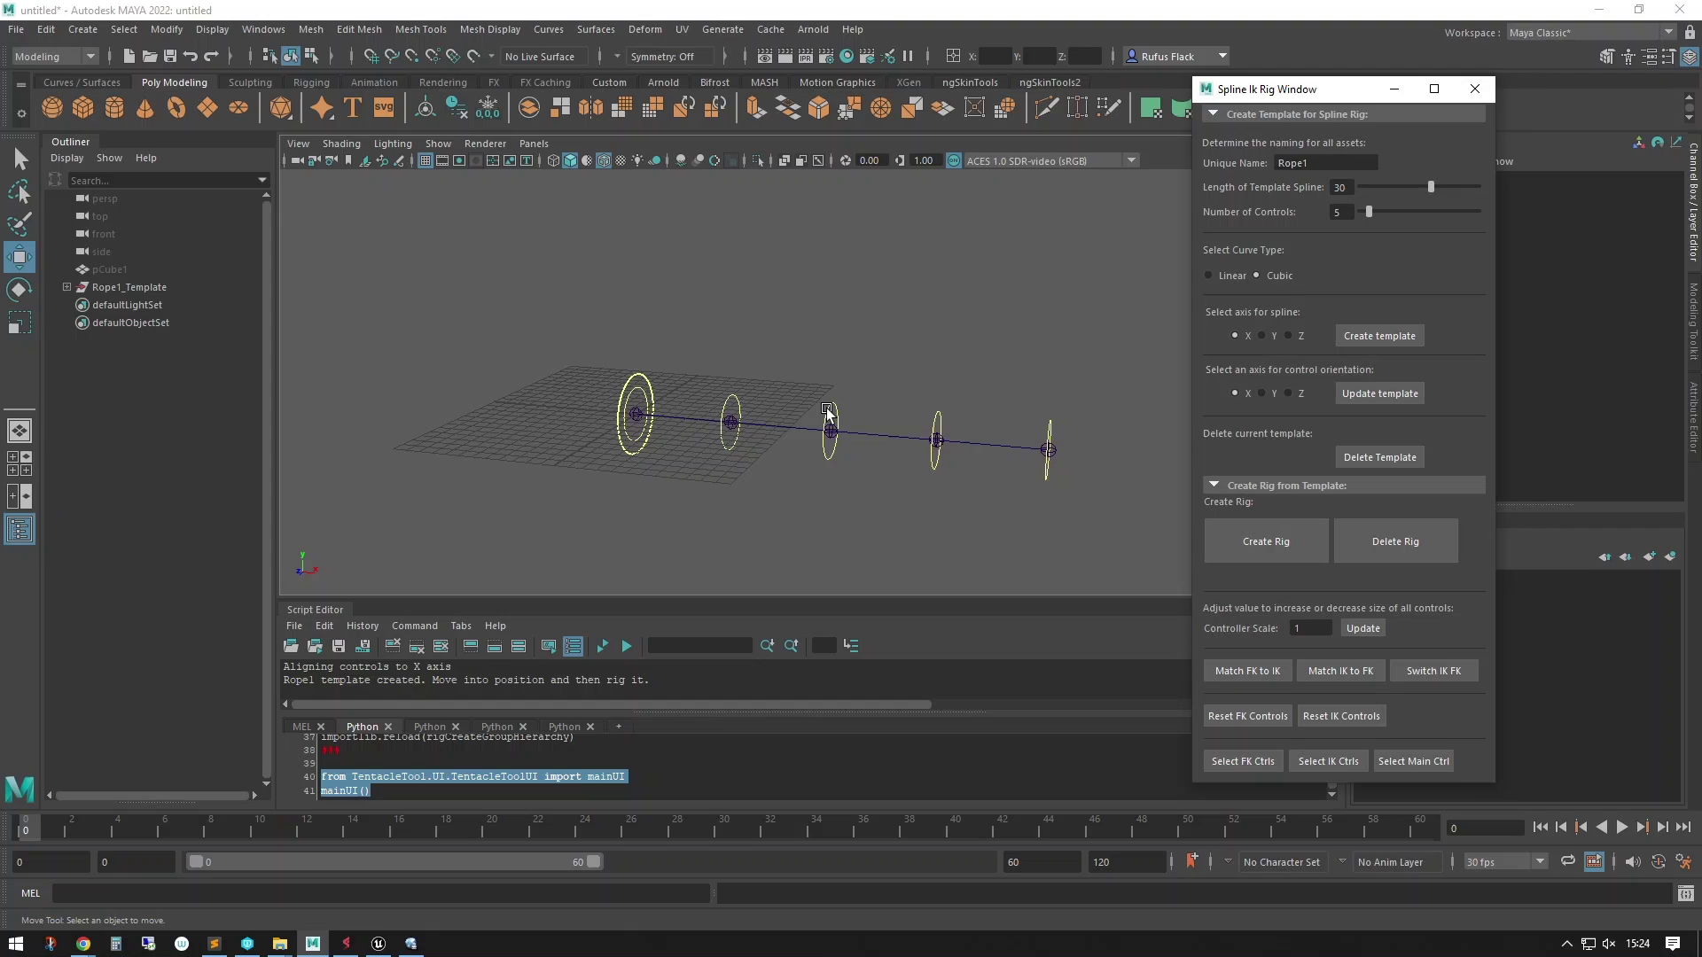
{"action": "left_click", "coordinate": [831, 416]}
{"action": "left_click_drag", "start_coordinate": [832, 341], "coordinate": [839, 158]}
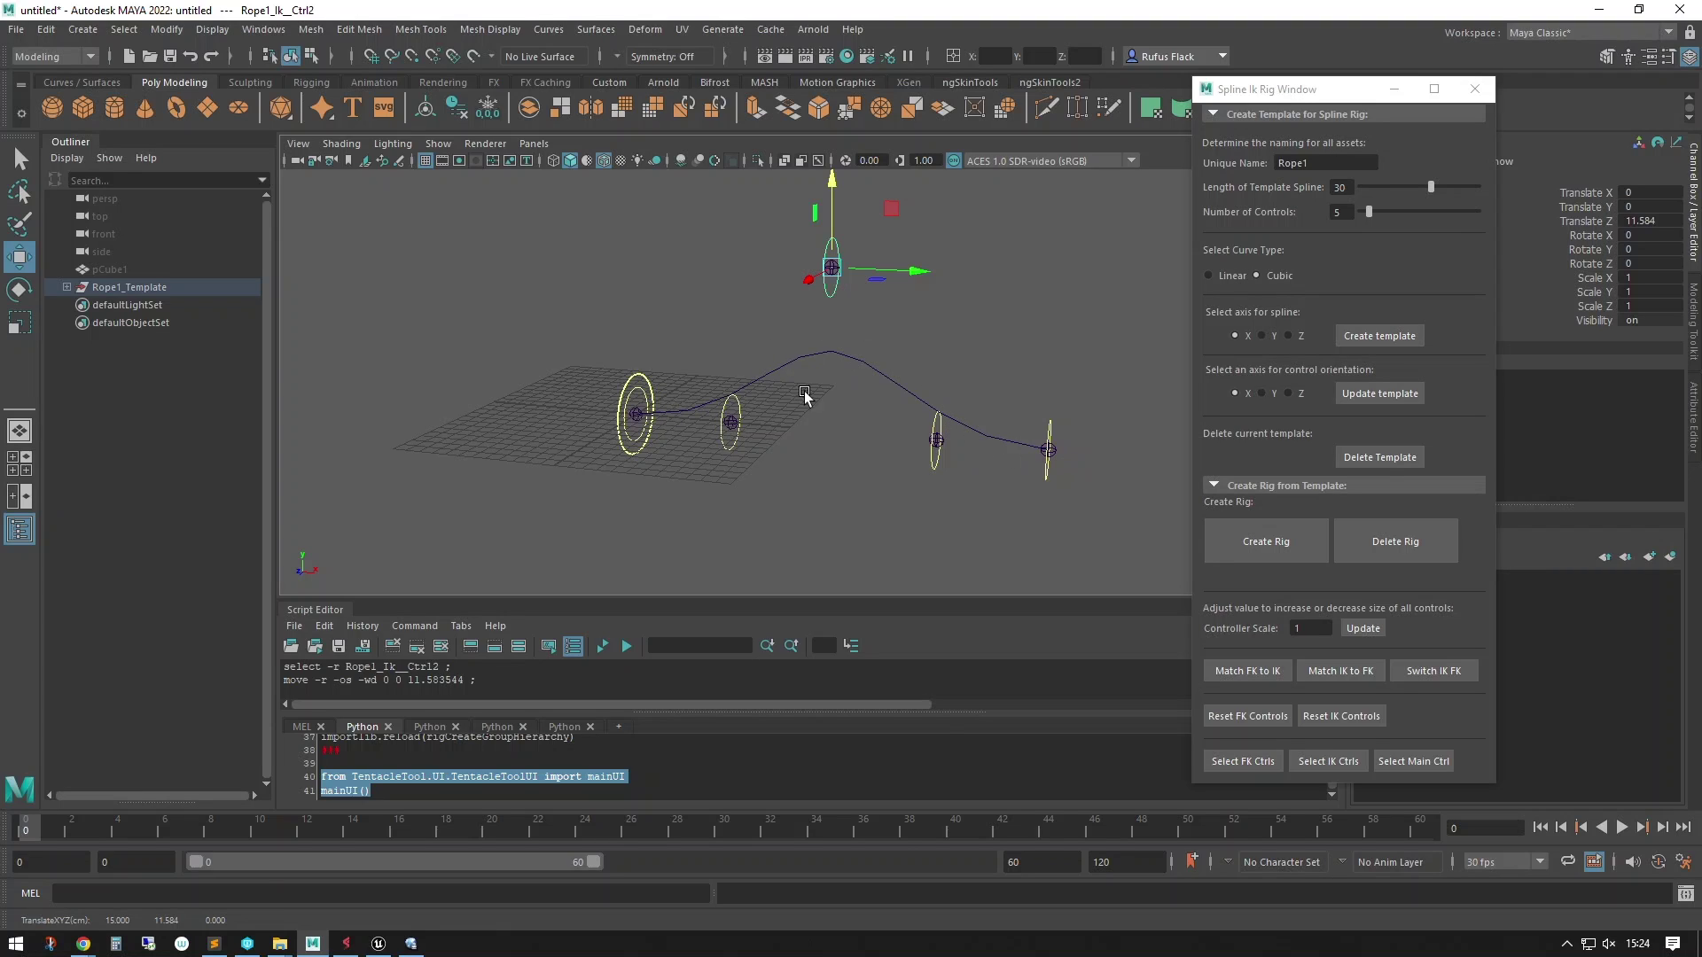
Pull the third control down and raise the first, then undo the test moves
{"action": "left_click", "coordinate": [935, 470]}
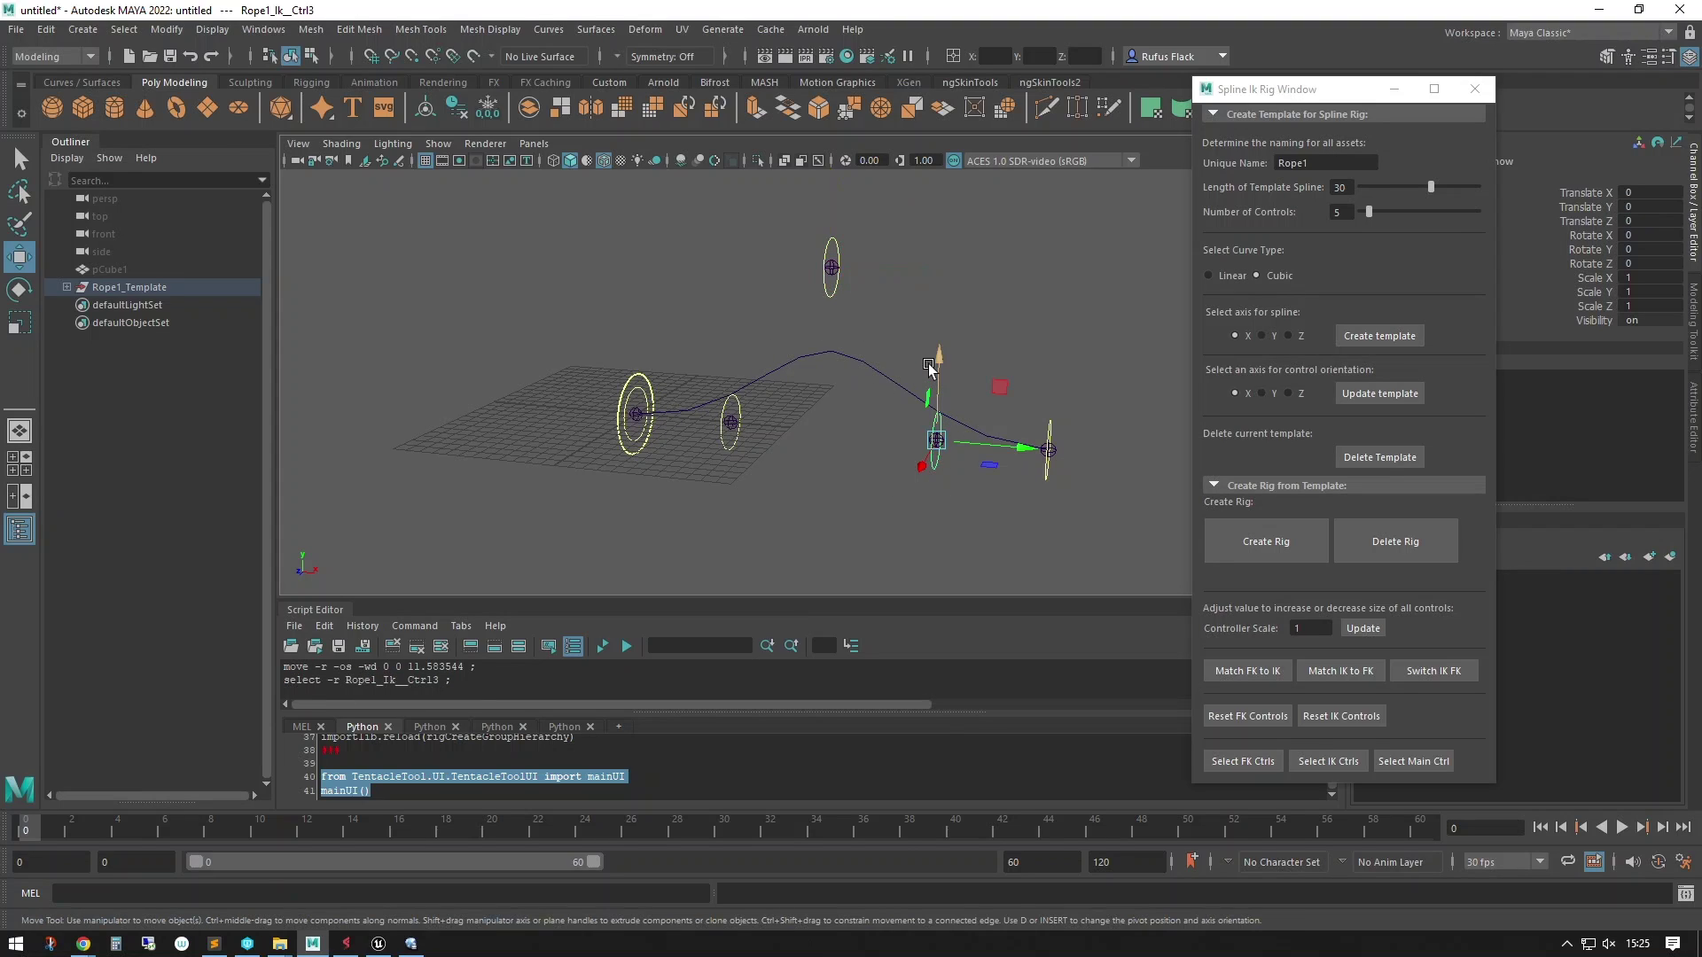
{"action": "left_click_drag", "start_coordinate": [935, 470], "coordinate": [933, 498]}
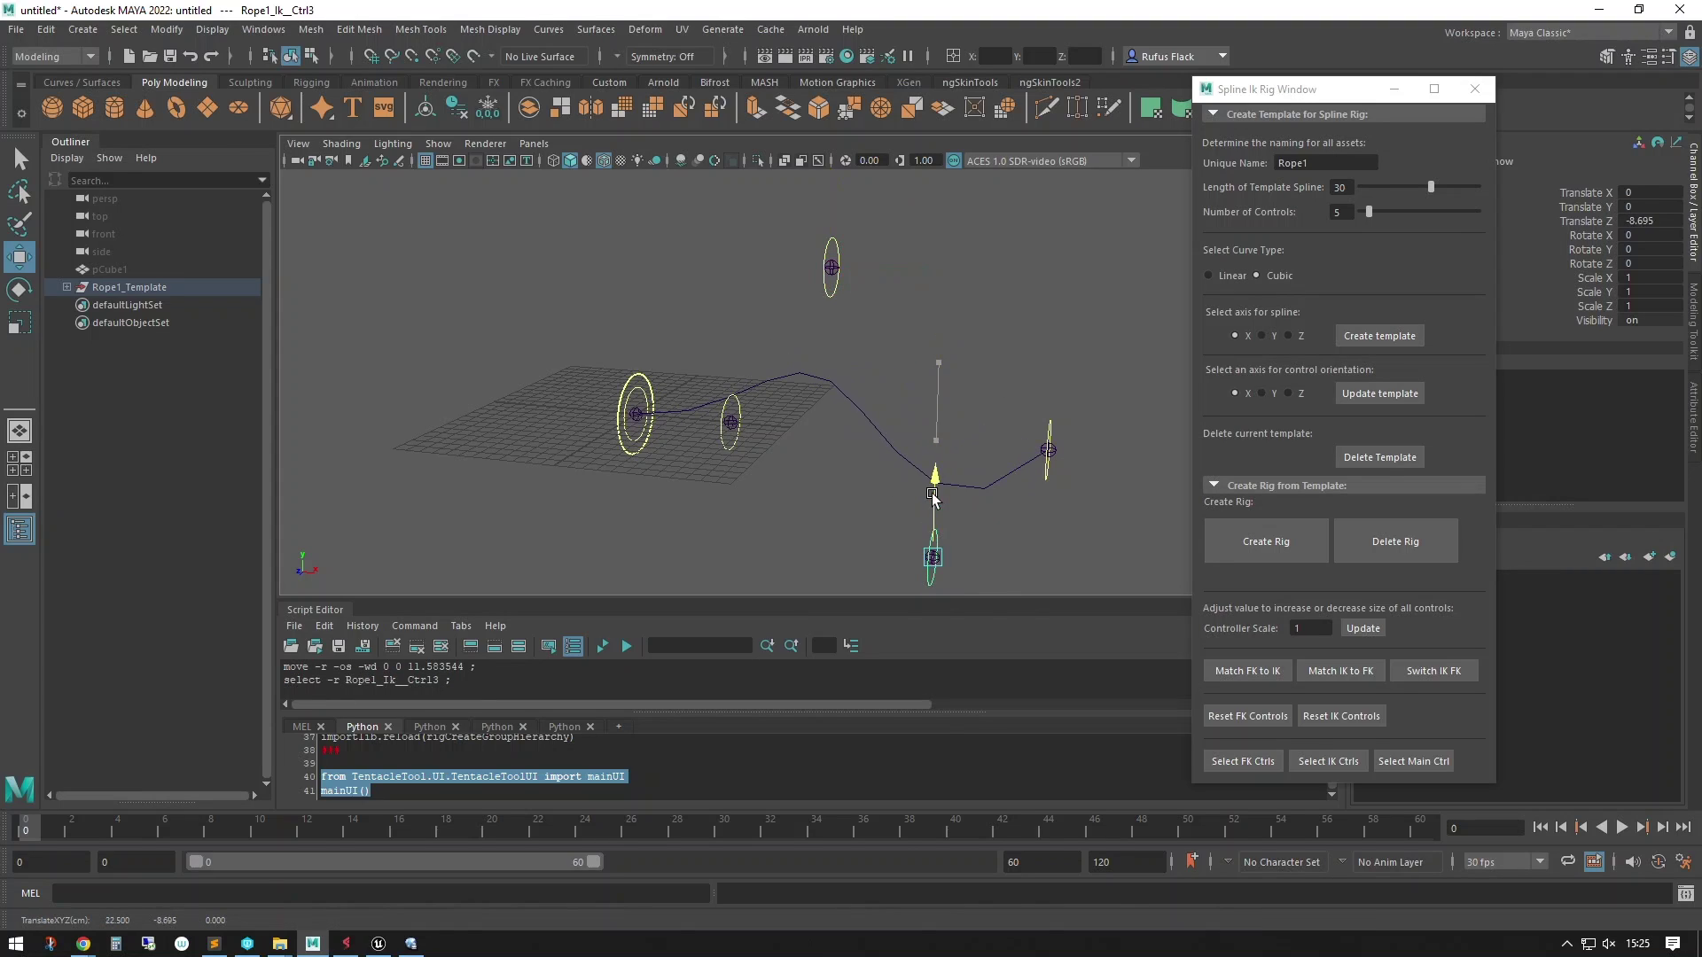
{"action": "left_click", "coordinate": [725, 417]}
{"action": "left_click", "coordinate": [725, 417]}
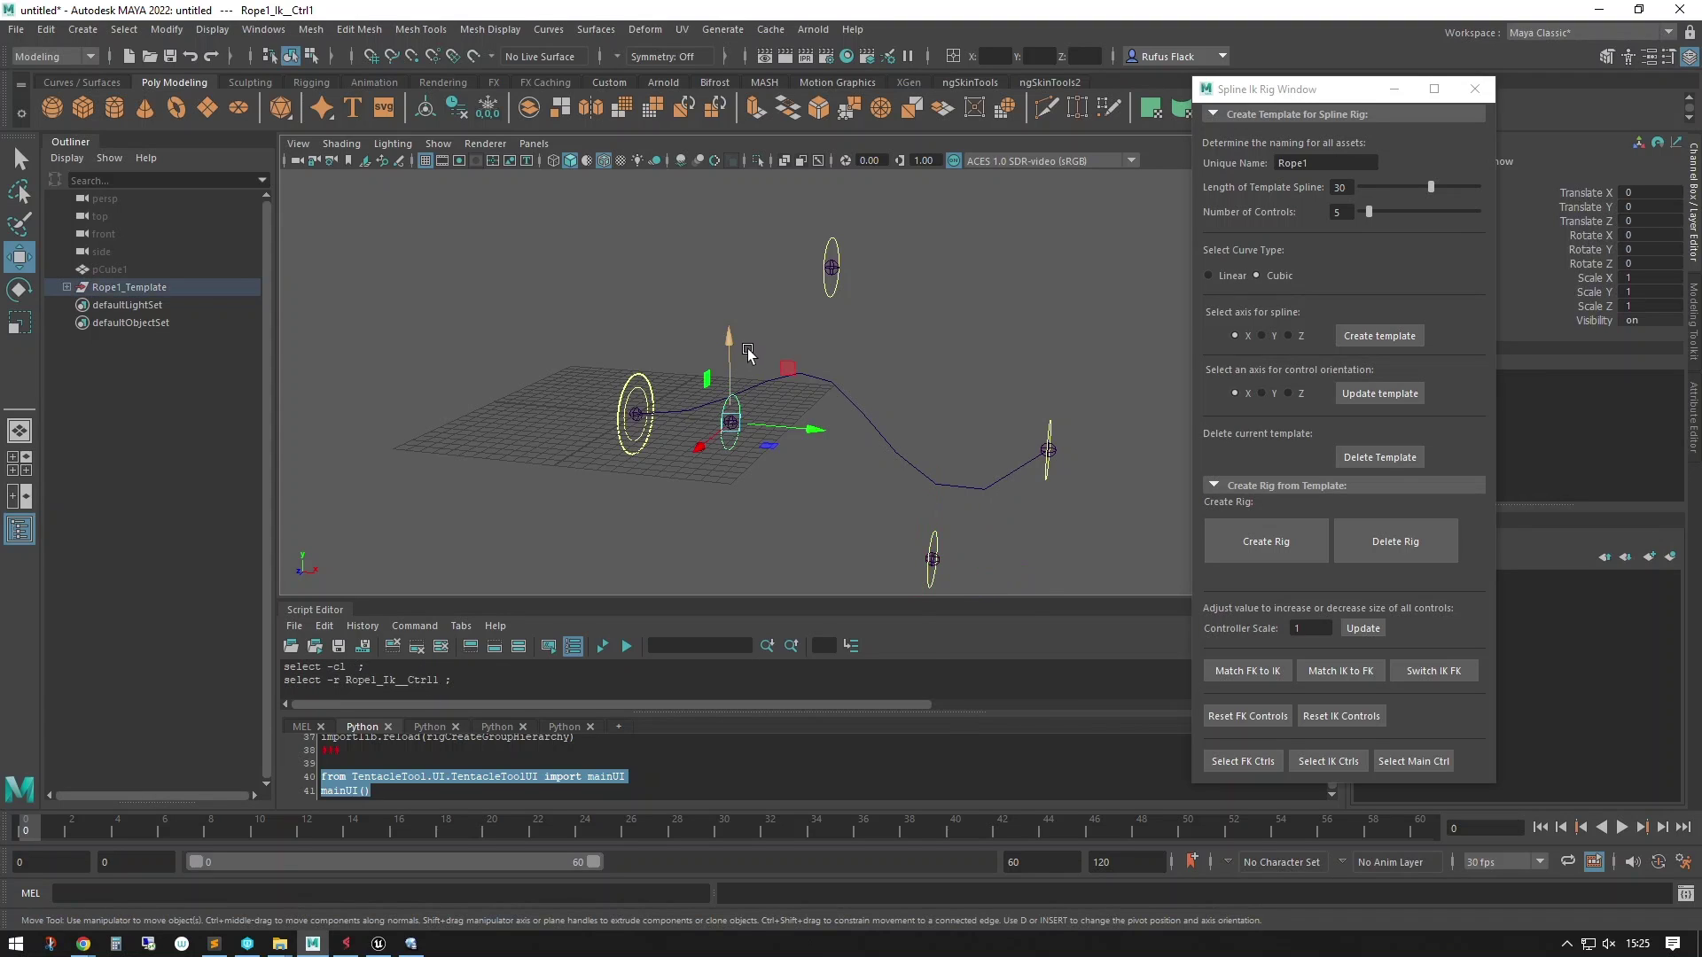
{"action": "left_click_drag", "start_coordinate": [729, 350], "coordinate": [722, 262]}
{"action": "key", "text": "ctrl+z"}
{"action": "key", "text": "ctrl+z"}
{"action": "key", "text": "ctrl+z"}
{"action": "key", "text": "ctrl+z"}
{"action": "key", "text": "ctrl+z"}
{"action": "key", "text": "ctrl+z"}
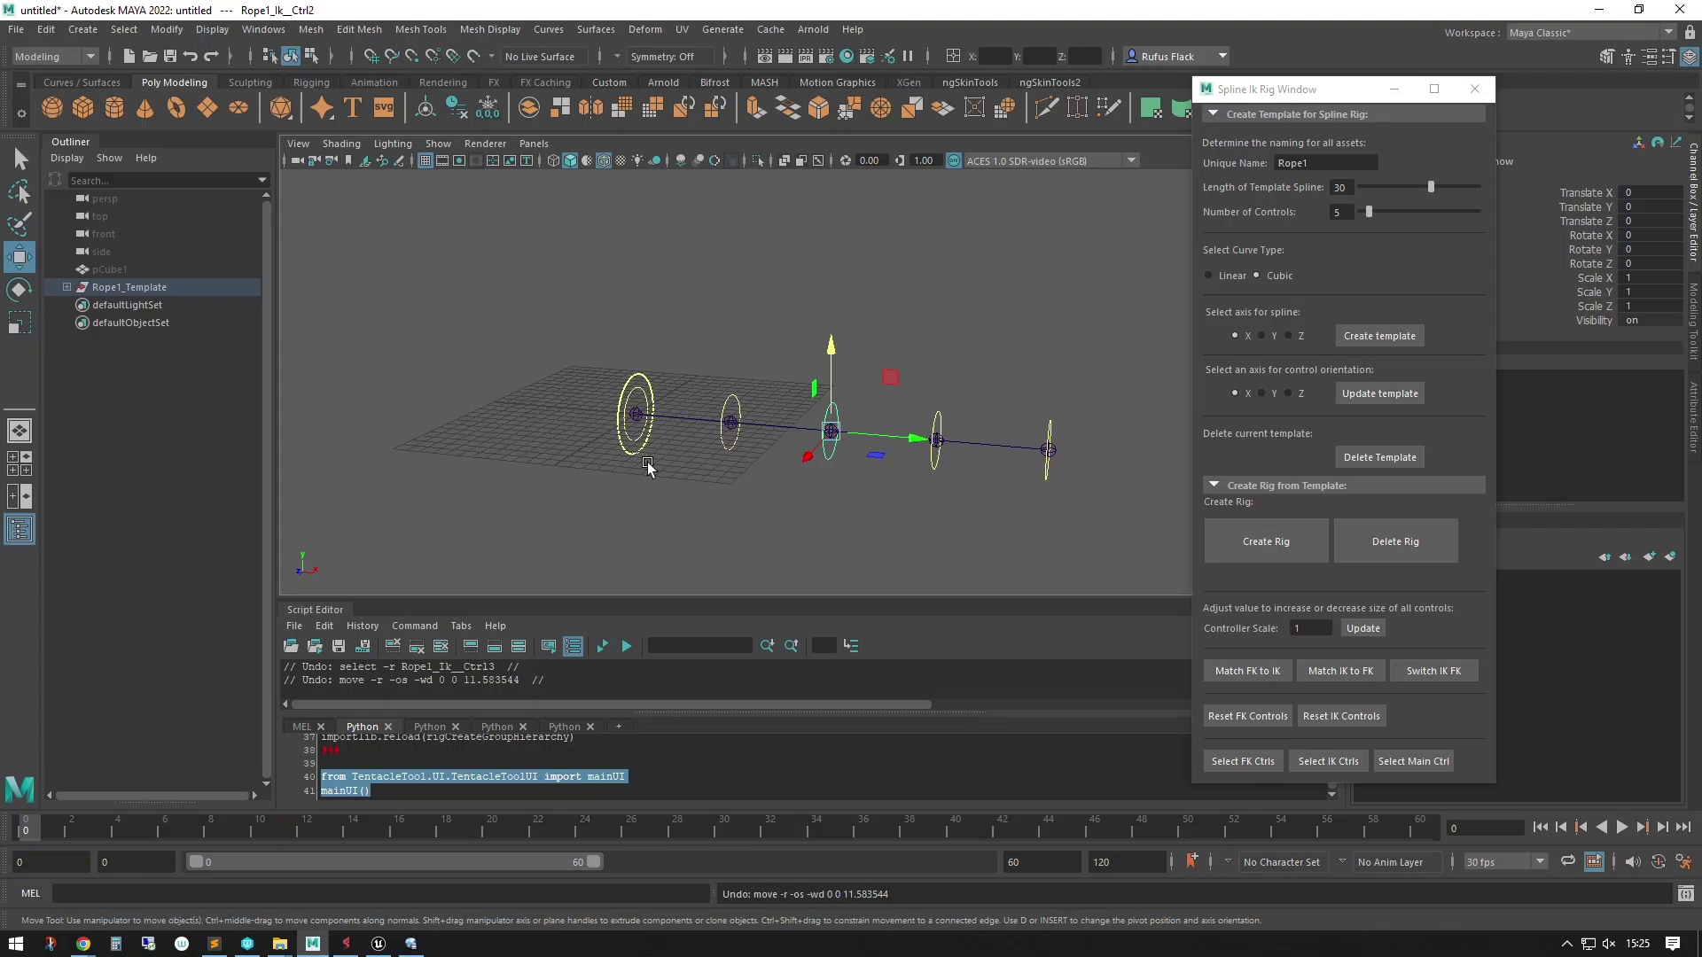
Delete the current rope template and create a new Rope1 template
{"action": "left_click", "coordinate": [939, 274]}
{"action": "left_click_drag", "start_coordinate": [939, 274], "coordinate": [859, 449], "text": "alt"}
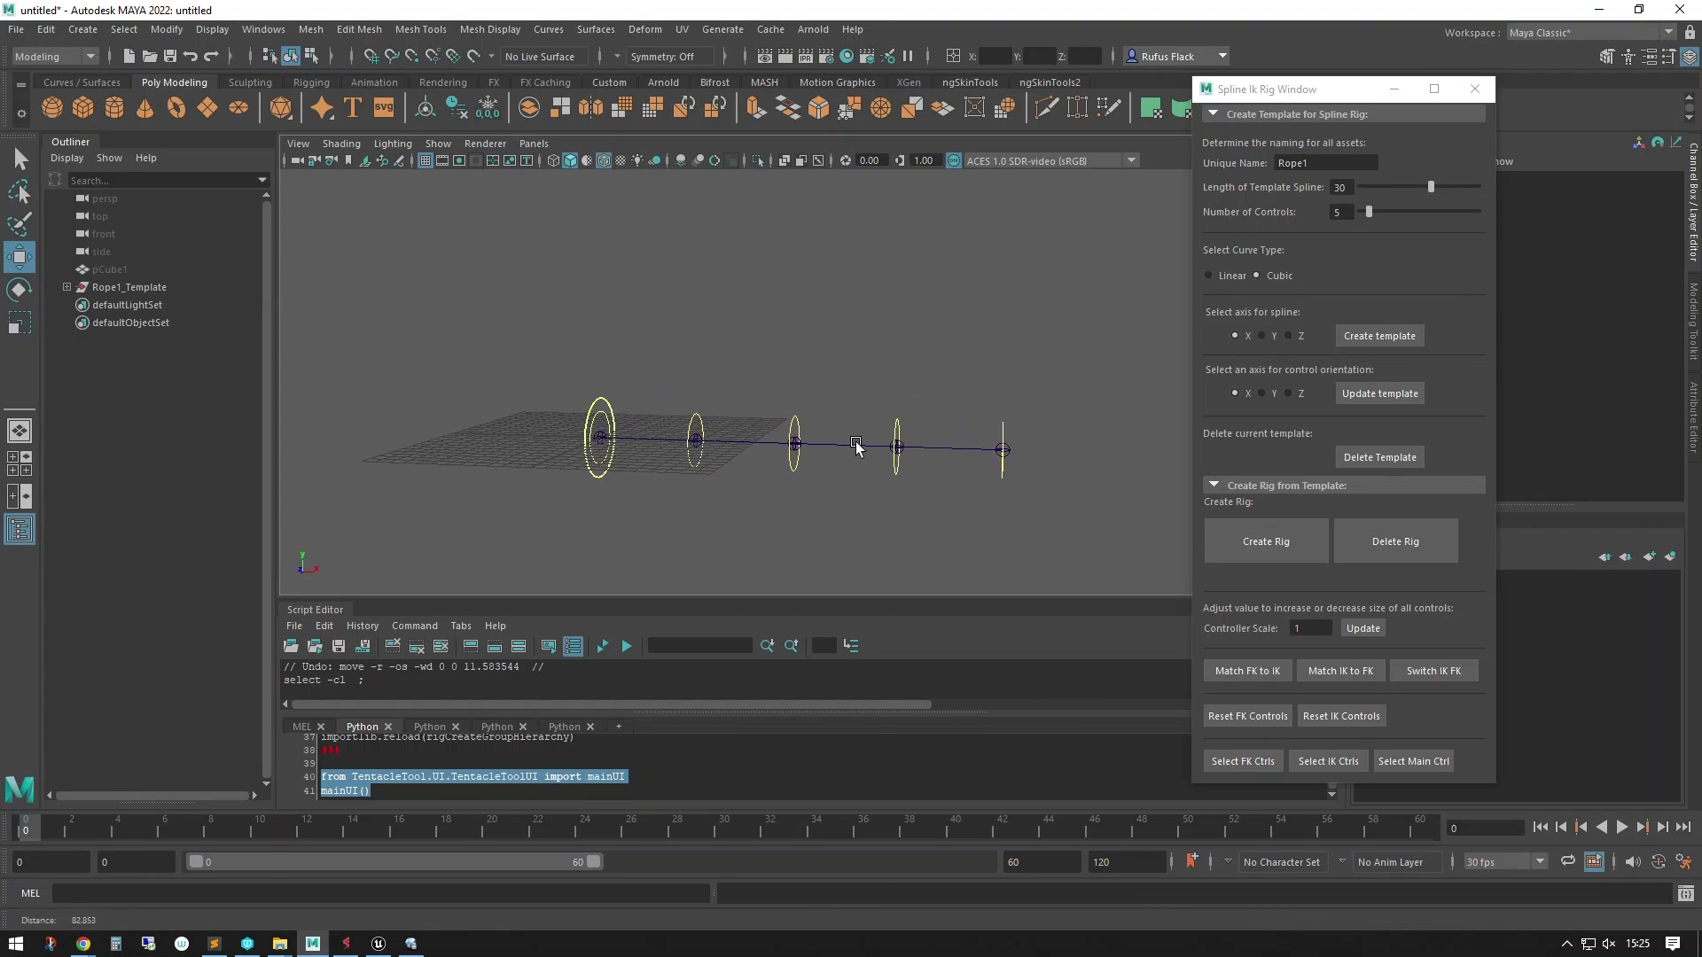
{"action": "left_click", "coordinate": [1380, 456]}
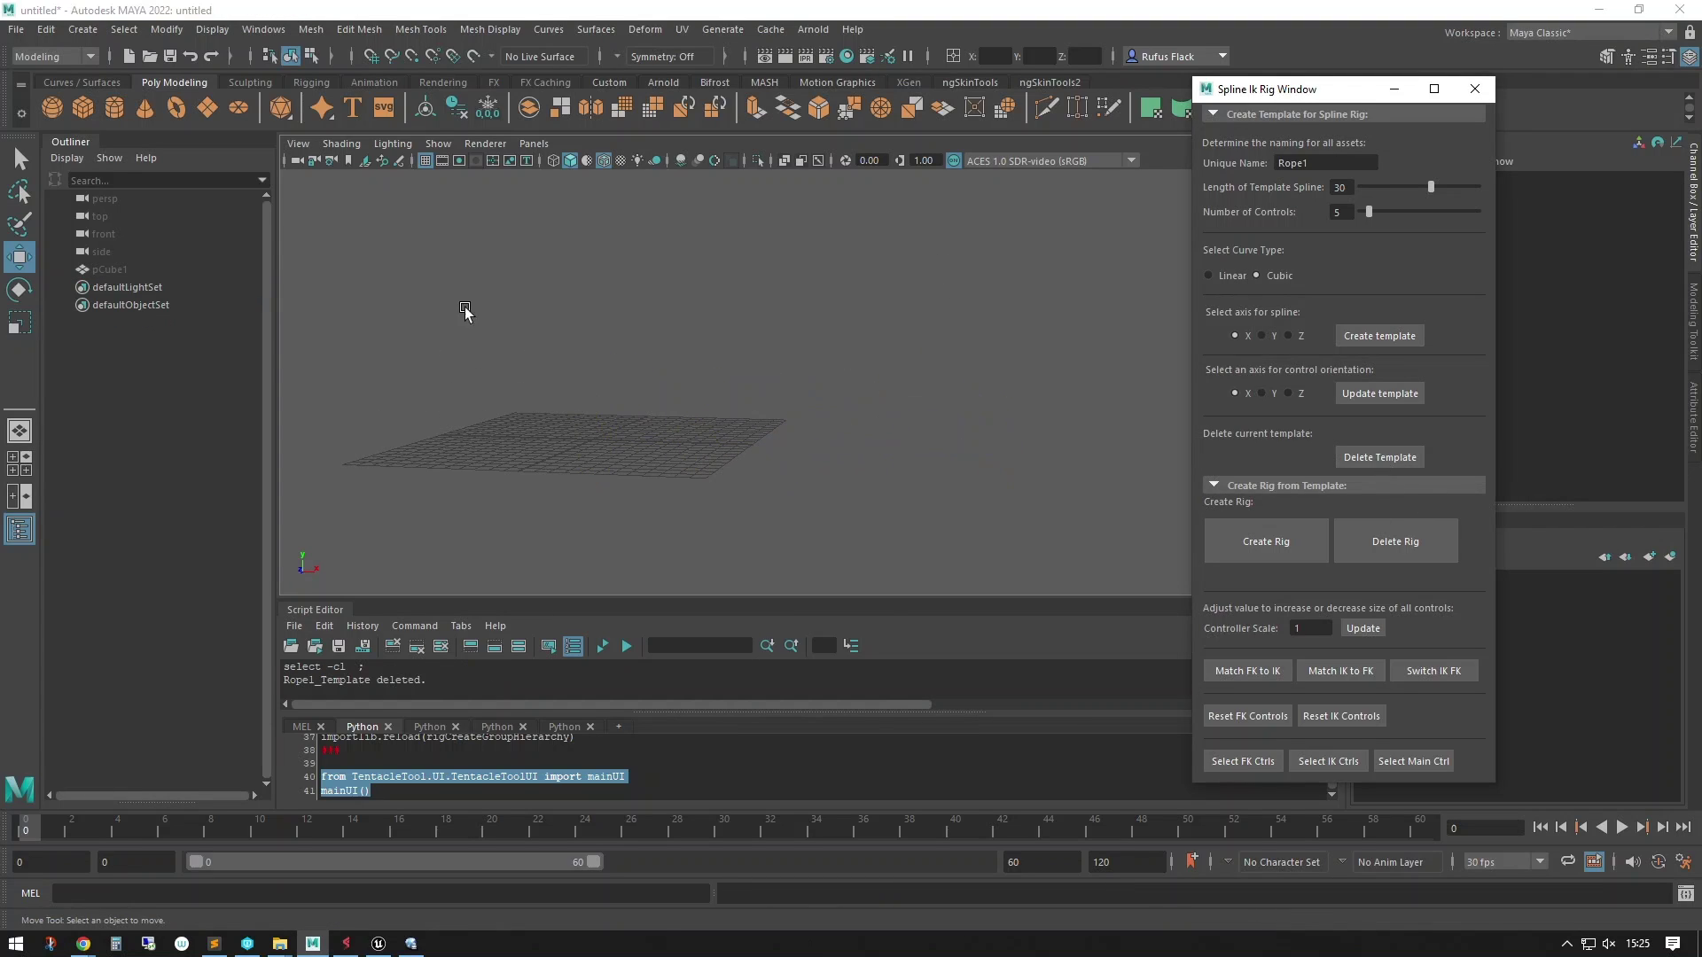
{"action": "left_click", "coordinate": [1364, 337]}
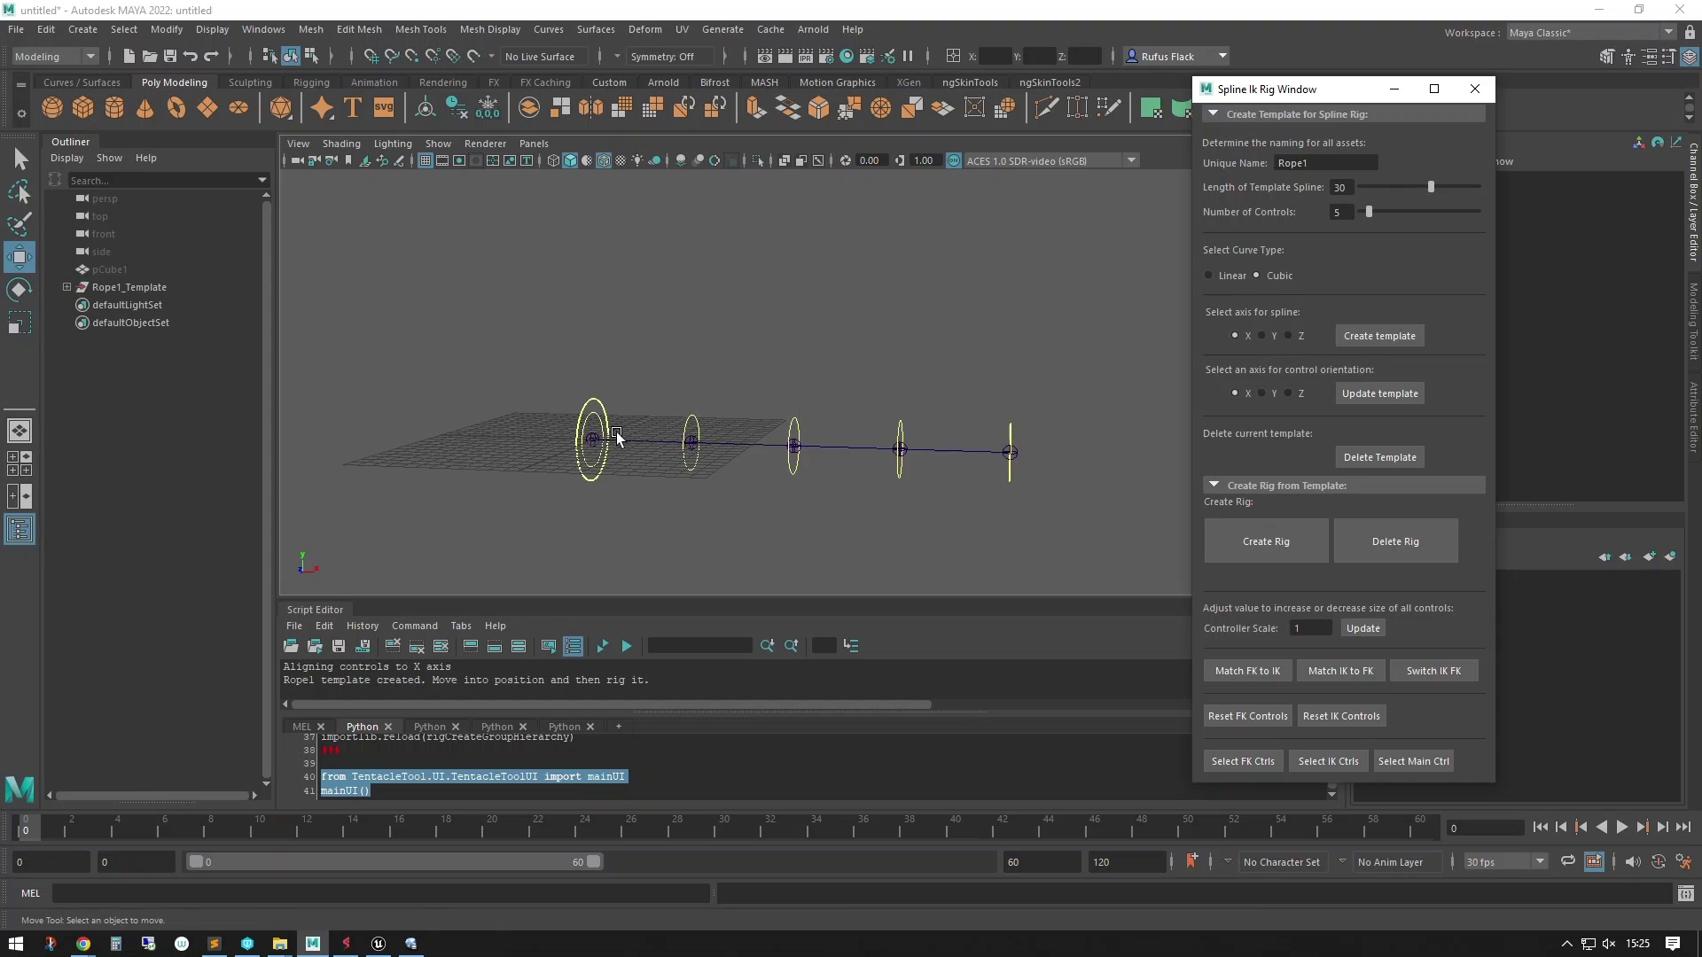
Lift the middle ring control to test the curve, undo it, and deselect
{"action": "left_click", "coordinate": [787, 479]}
{"action": "left_click_drag", "start_coordinate": [785, 377], "coordinate": [777, 274]}
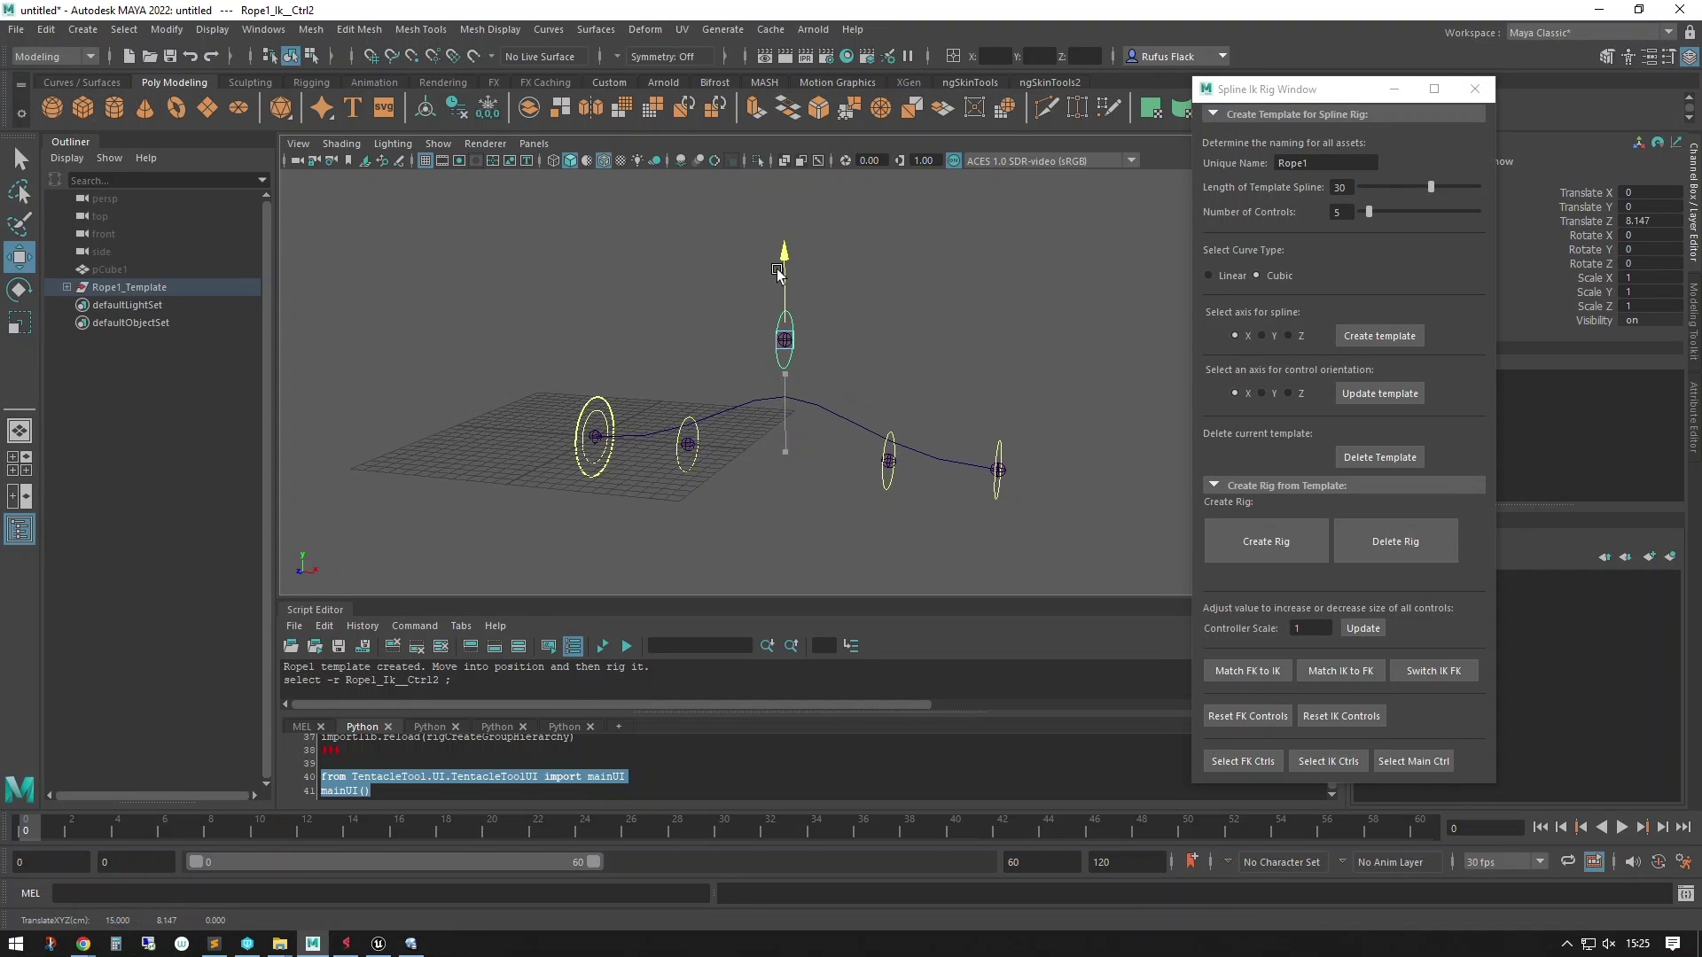
{"action": "key", "text": "ctrl+z"}
{"action": "left_click_drag", "start_coordinate": [673, 426], "coordinate": [674, 537], "text": "alt"}
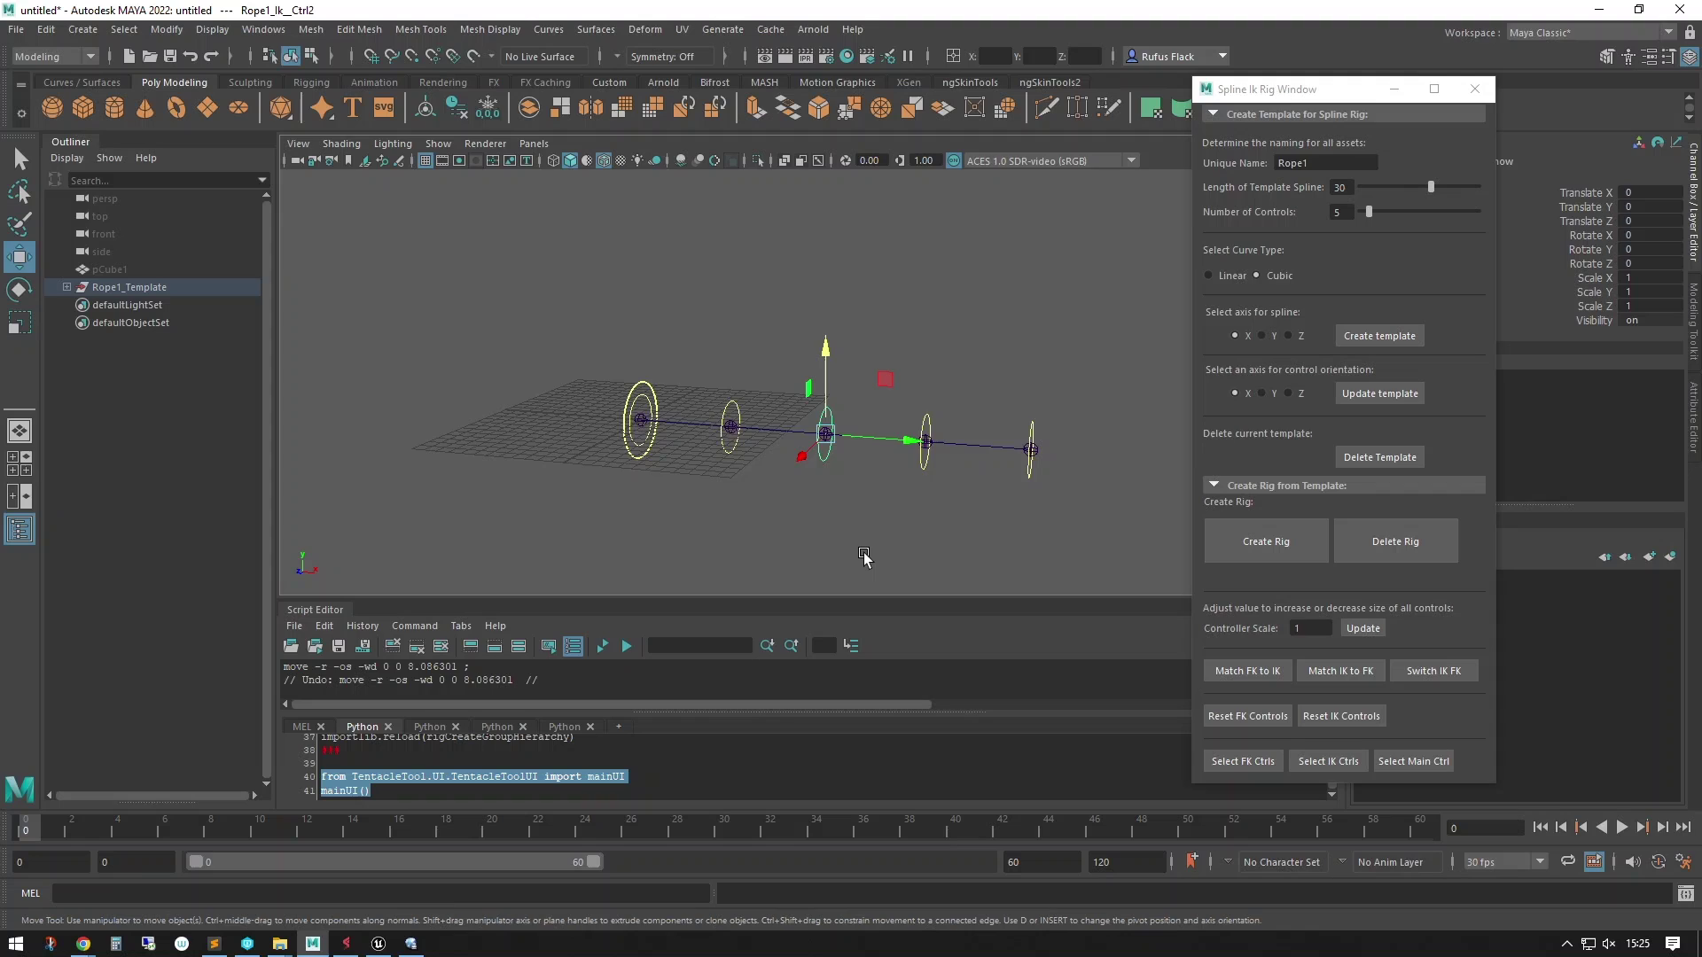
{"action": "left_click", "coordinate": [616, 478]}
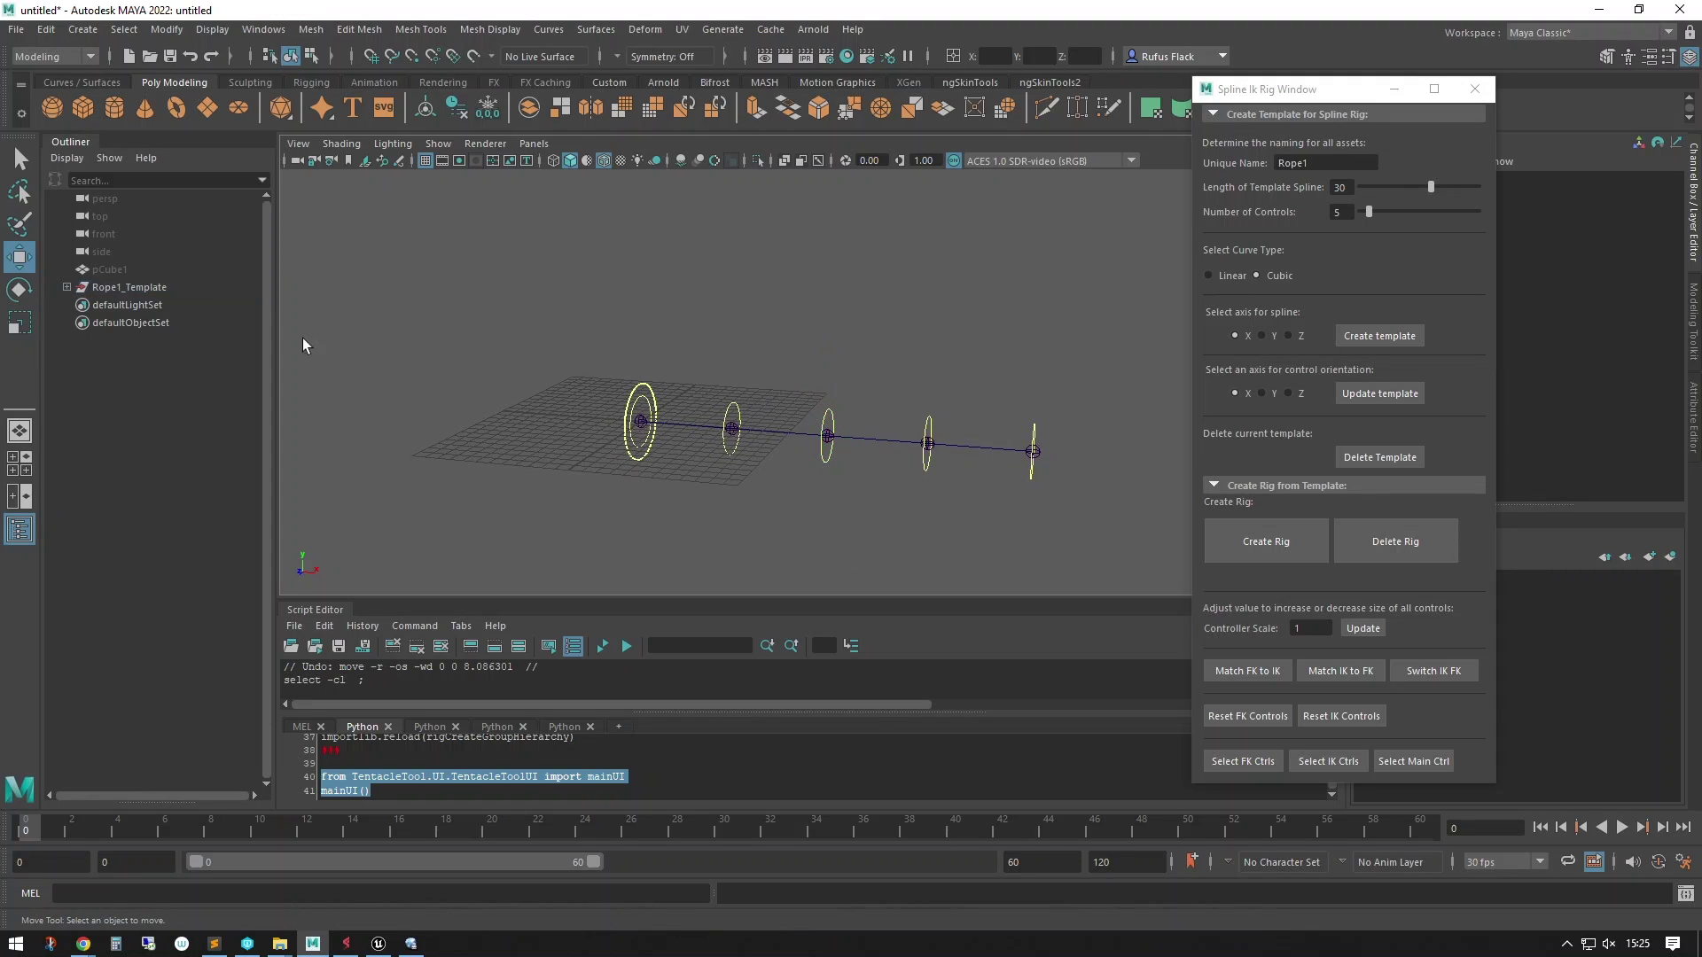
Select pCube1 in the Outliner and unhide the box mesh
{"action": "left_click", "coordinate": [111, 270]}
{"action": "key", "text": "h"}
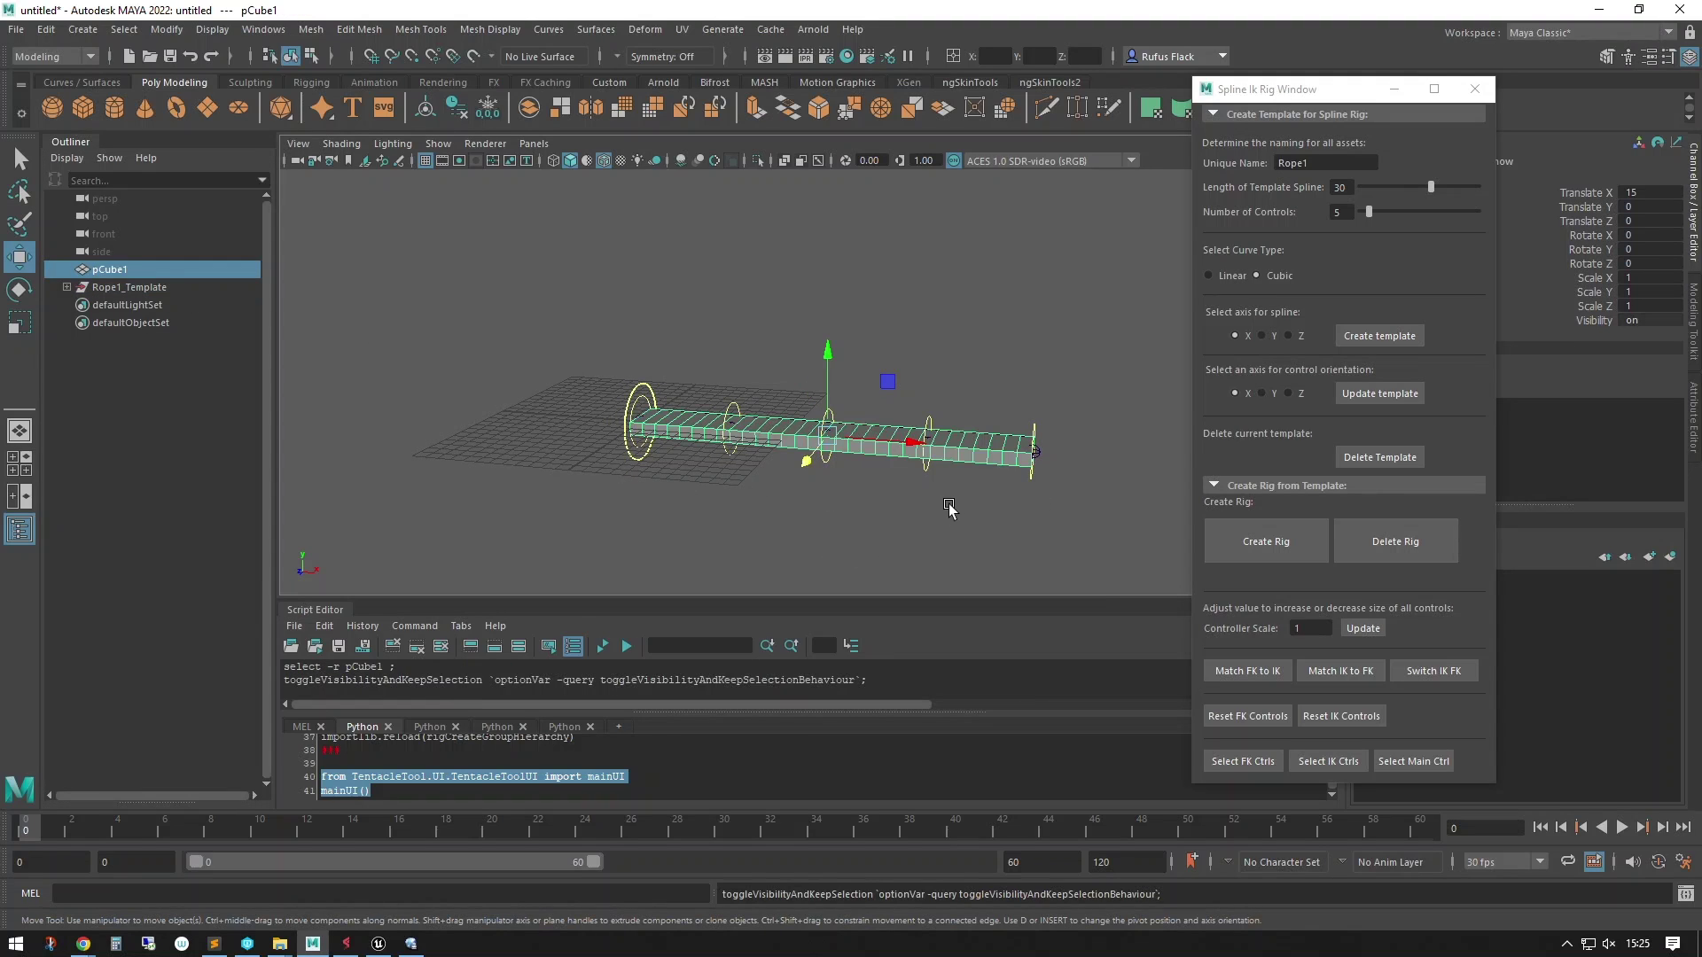
{"action": "left_click_drag", "start_coordinate": [949, 507], "coordinate": [1019, 454], "text": "alt"}
{"action": "left_click_drag", "start_coordinate": [842, 507], "coordinate": [828, 505], "text": "alt"}
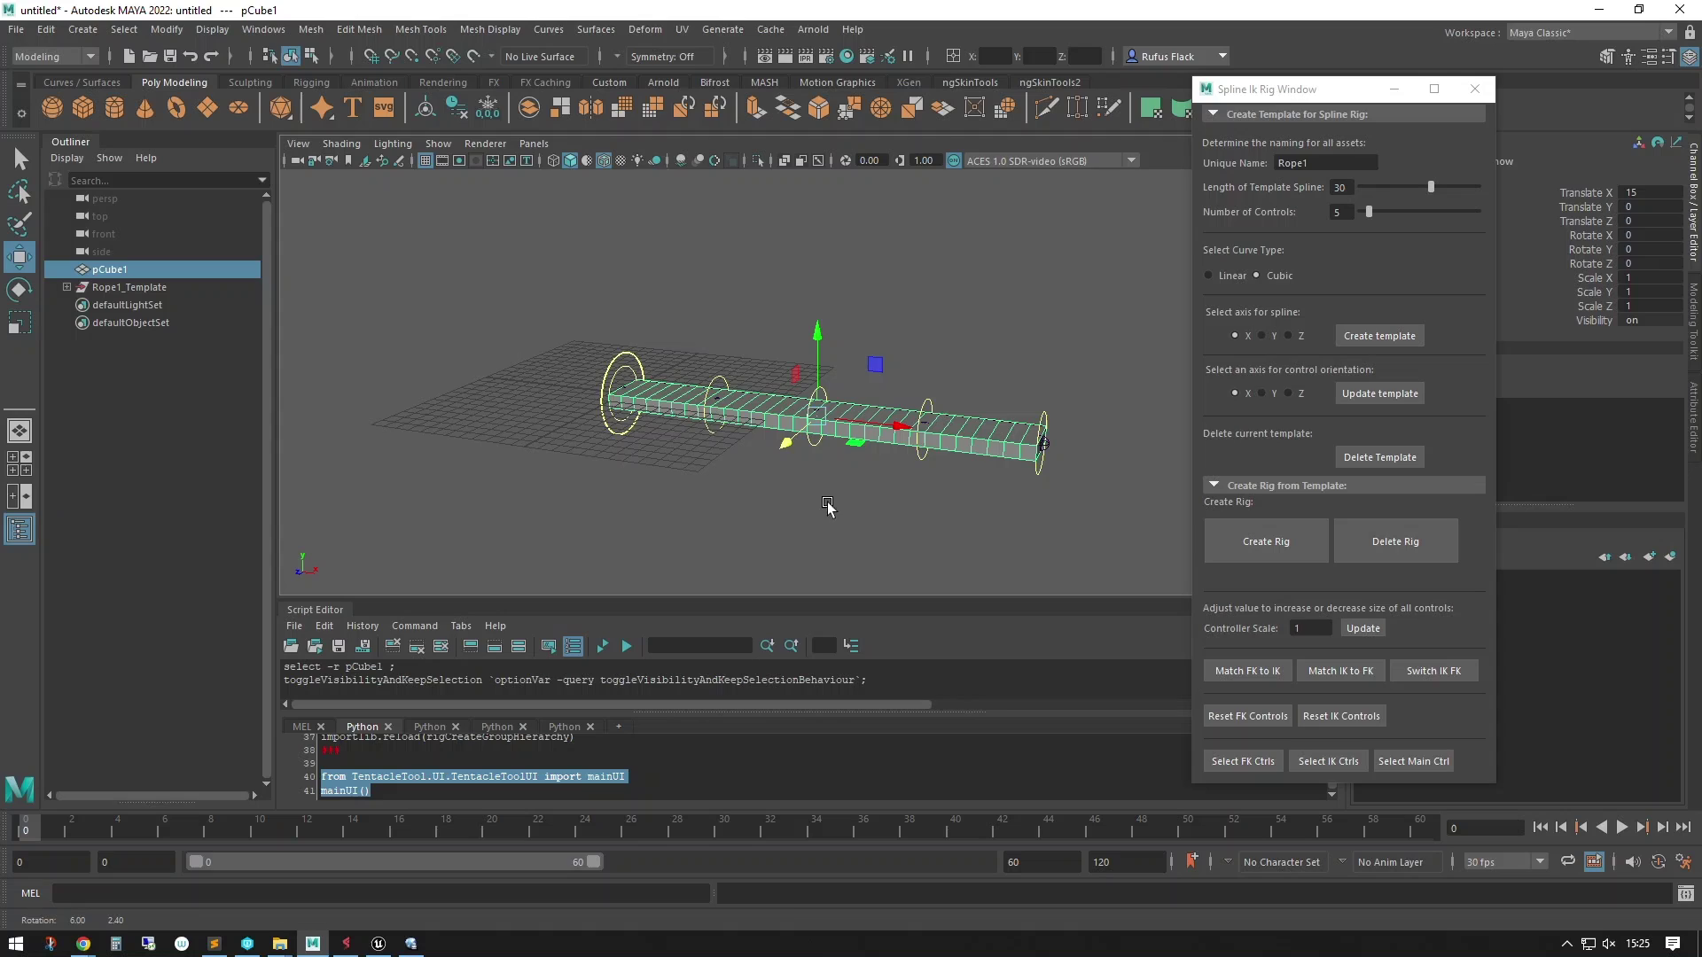
Build the rig from the template and expand the Rope1_Rig_ group in the Outliner
{"action": "left_click", "coordinate": [1246, 545]}
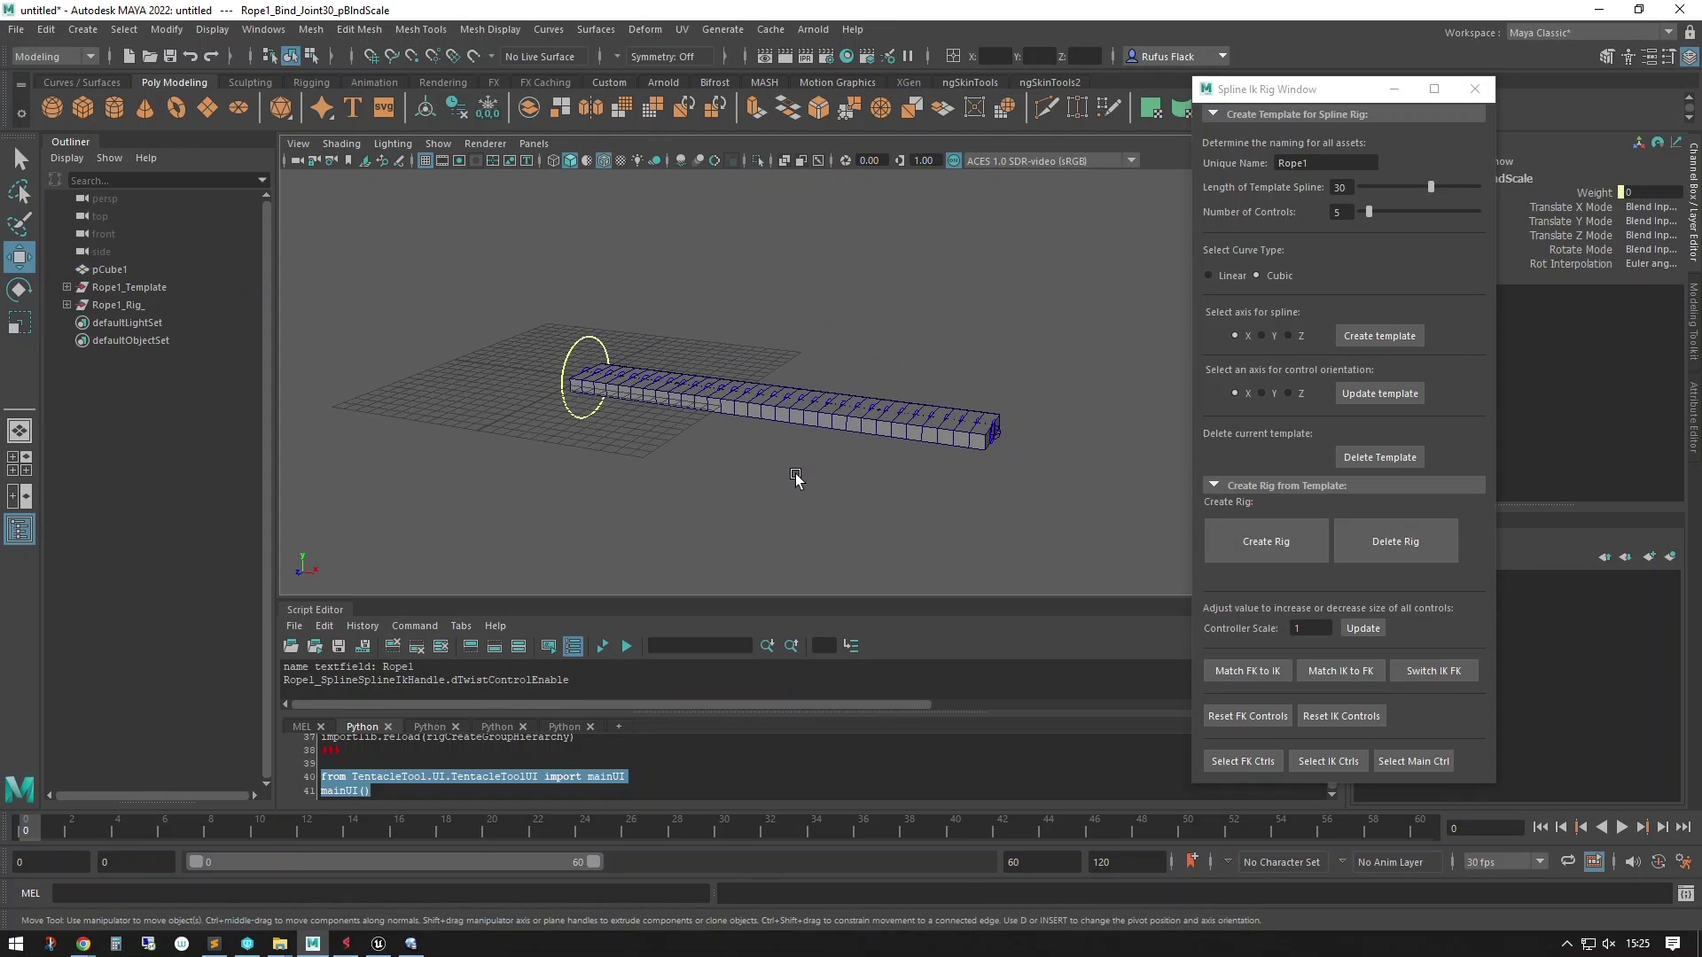
{"action": "left_click", "coordinate": [257, 268]}
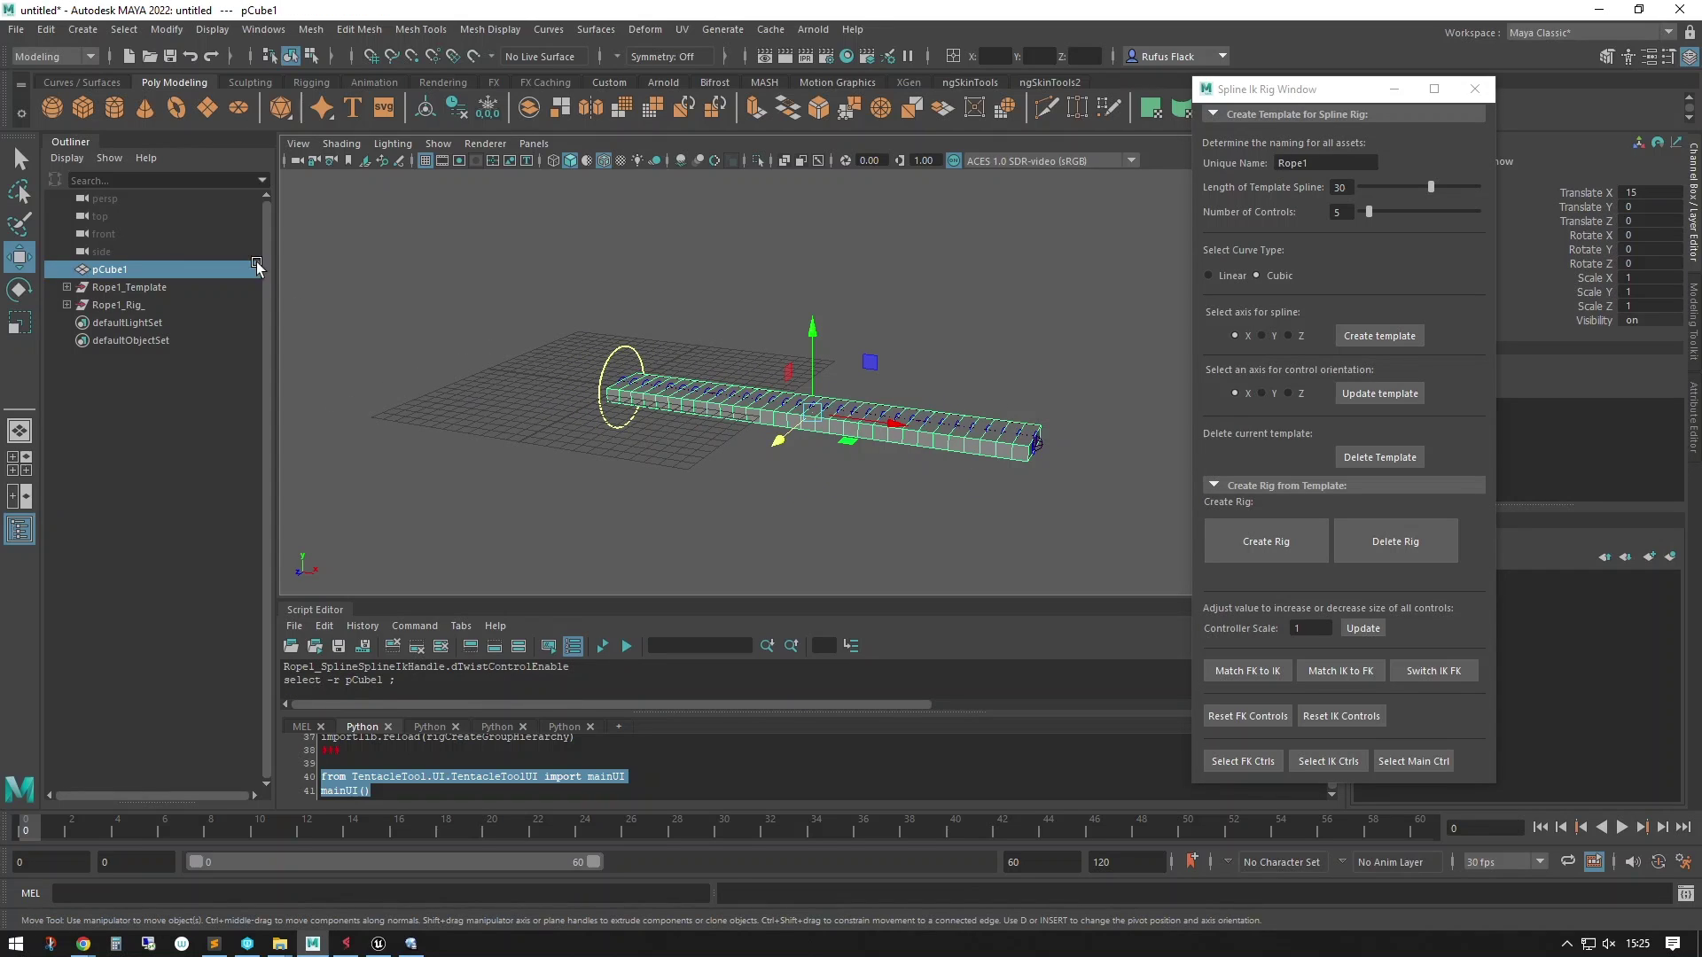
{"action": "left_click", "coordinate": [66, 286]}
{"action": "left_click", "coordinate": [66, 286]}
{"action": "left_click", "coordinate": [66, 305]}
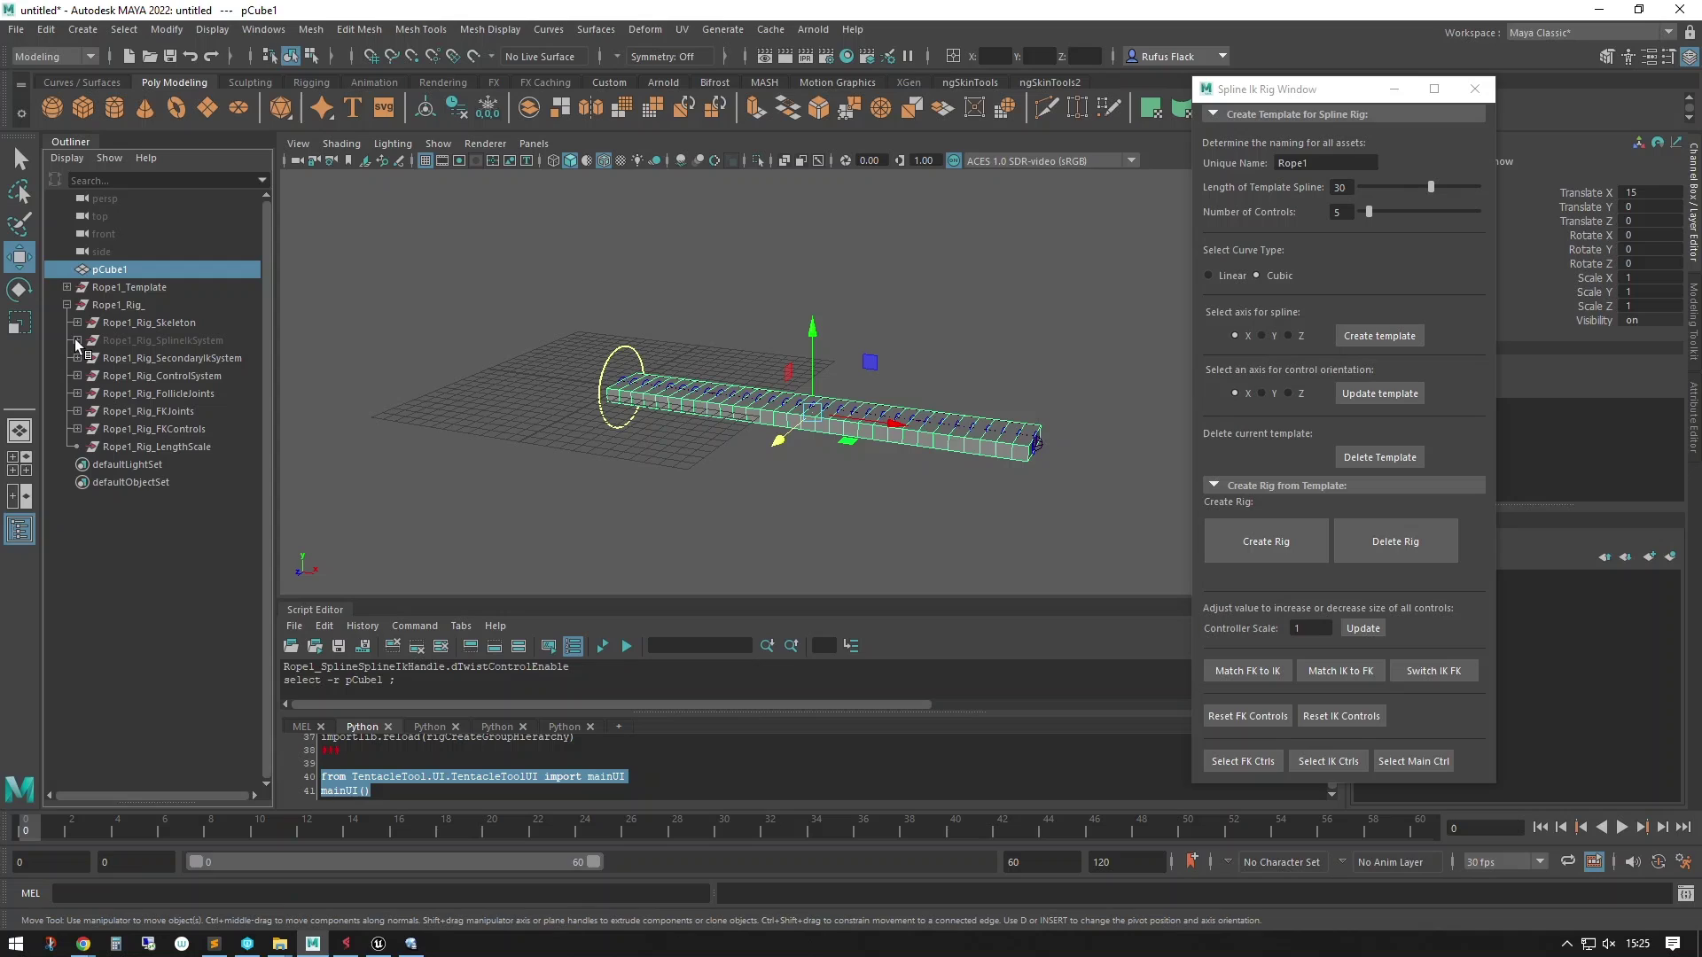
Add Rope1_Bind_Joint0 to the pCube1 selection from the Rope1_Rig_Skeleton group
{"action": "left_click", "coordinate": [77, 323]}
{"action": "left_click", "coordinate": [87, 341]}
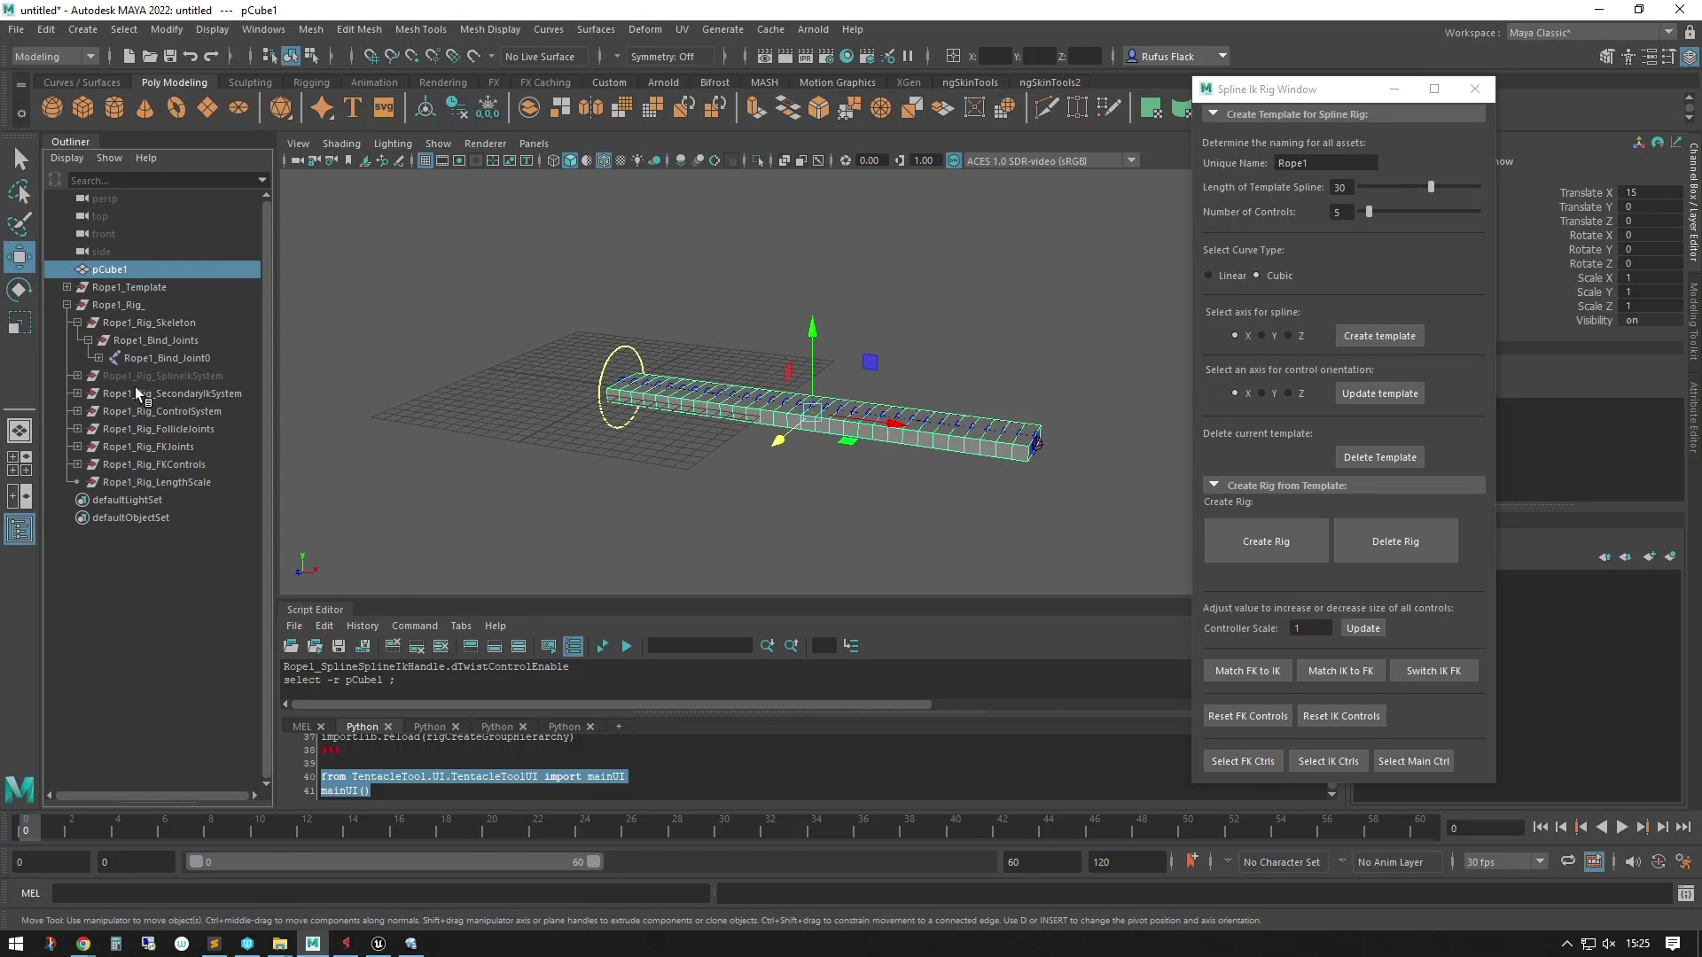
{"action": "left_click", "coordinate": [148, 358], "text": "ctrl"}
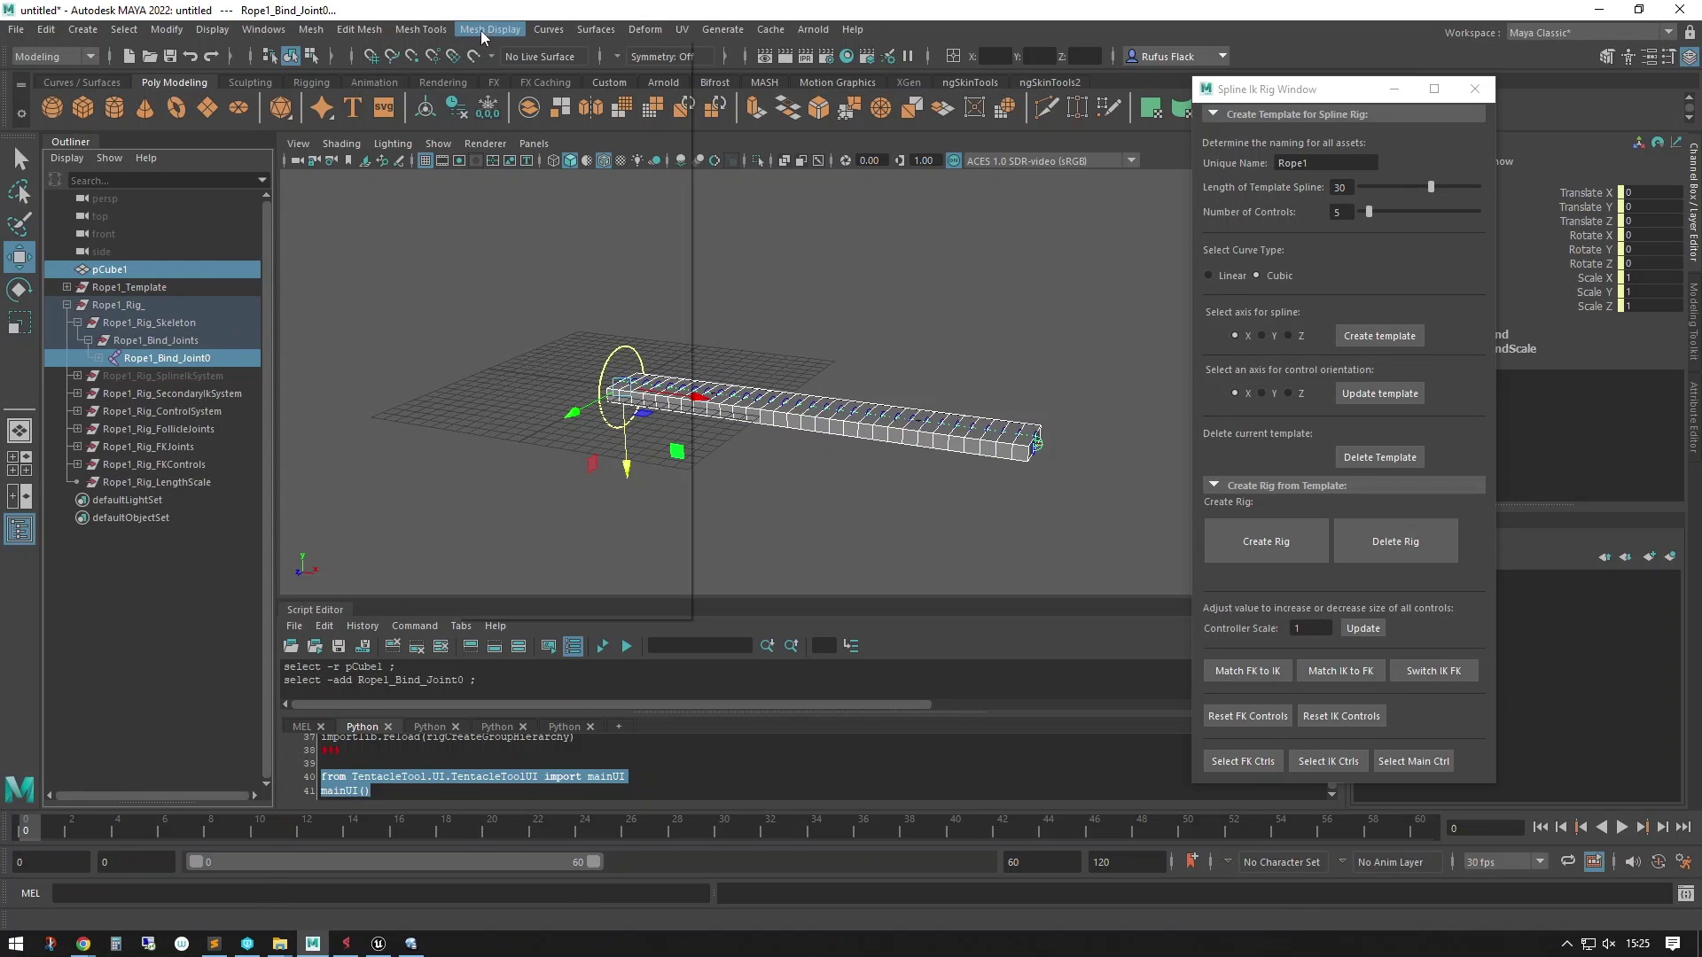
Bind pCube1's skin to the joints via Rigging > Skin > Bind Skin, then close the options
{"action": "left_click", "coordinate": [452, 27]}
{"action": "left_click", "coordinate": [454, 26]}
{"action": "left_click", "coordinate": [57, 59]}
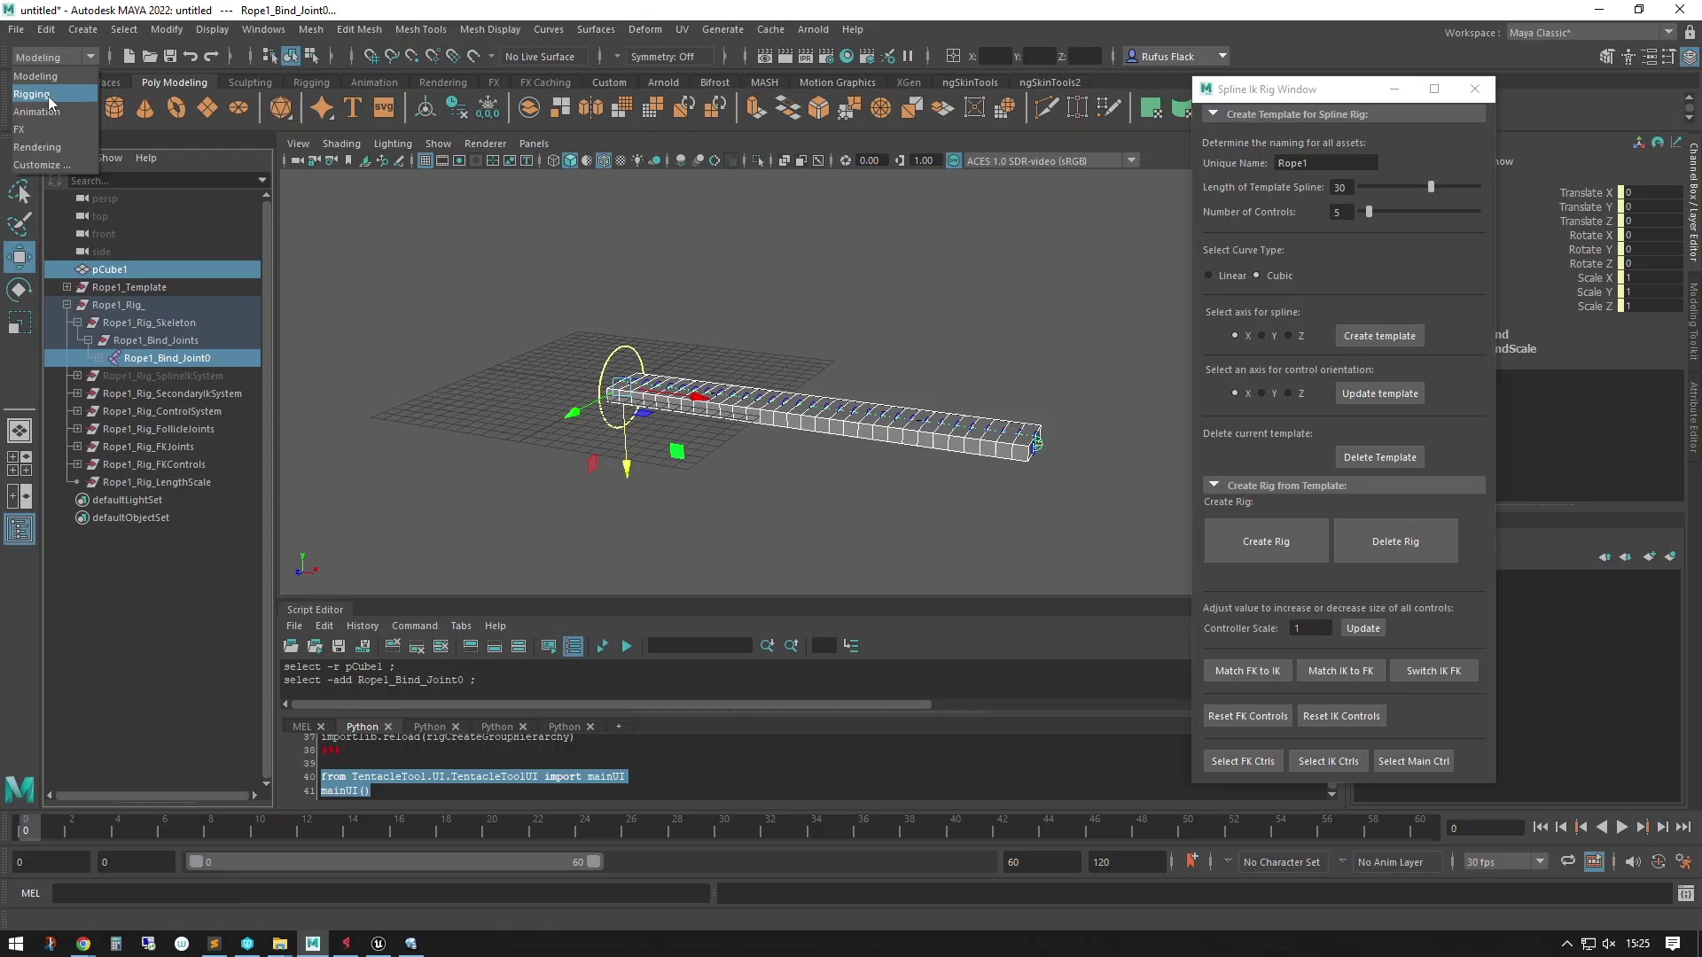
{"action": "left_click", "coordinate": [48, 96]}
{"action": "left_click", "coordinate": [362, 29]}
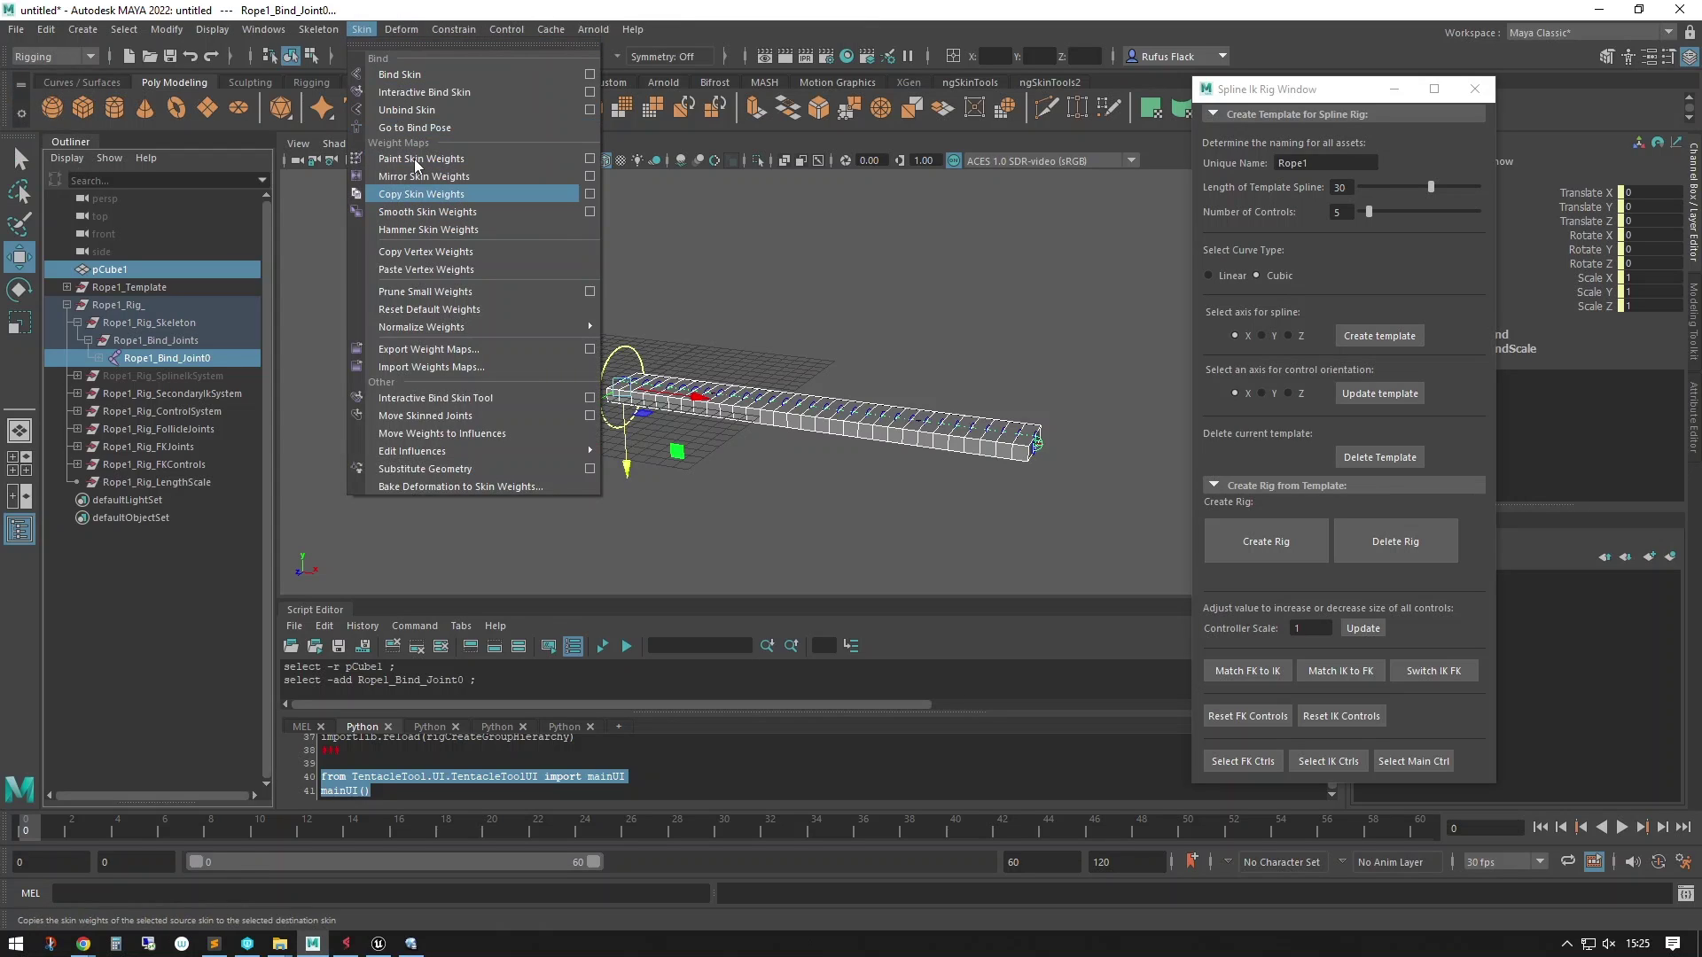
{"action": "left_click", "coordinate": [588, 75]}
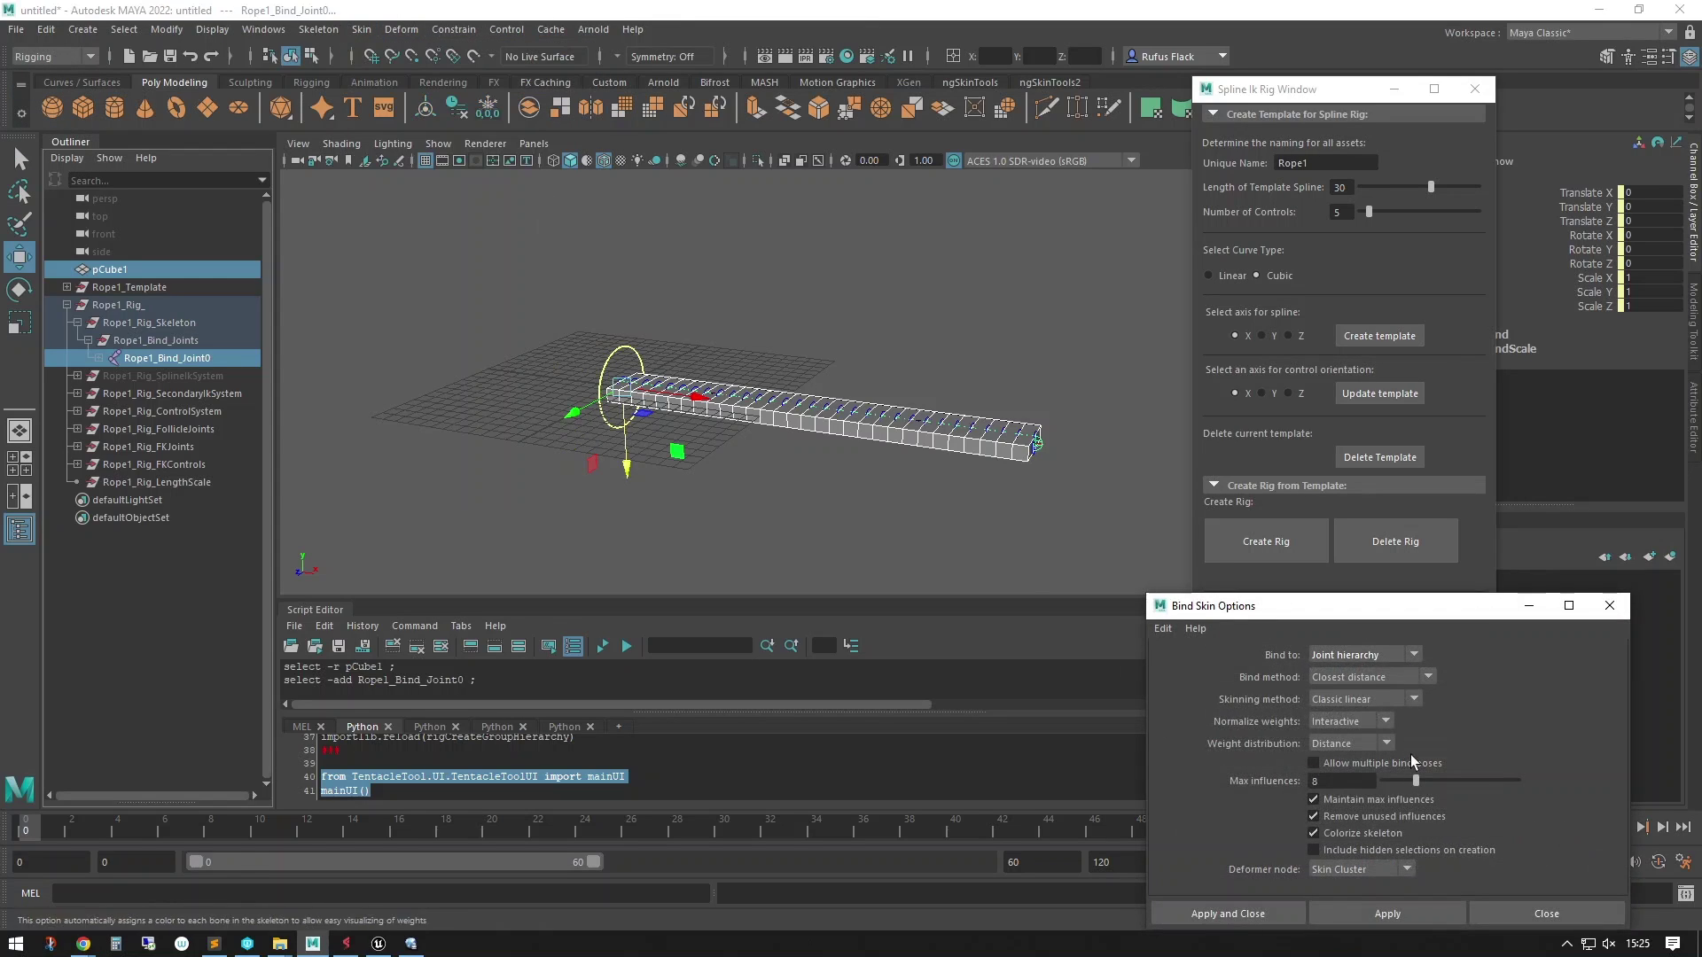
{"action": "left_click", "coordinate": [1358, 915]}
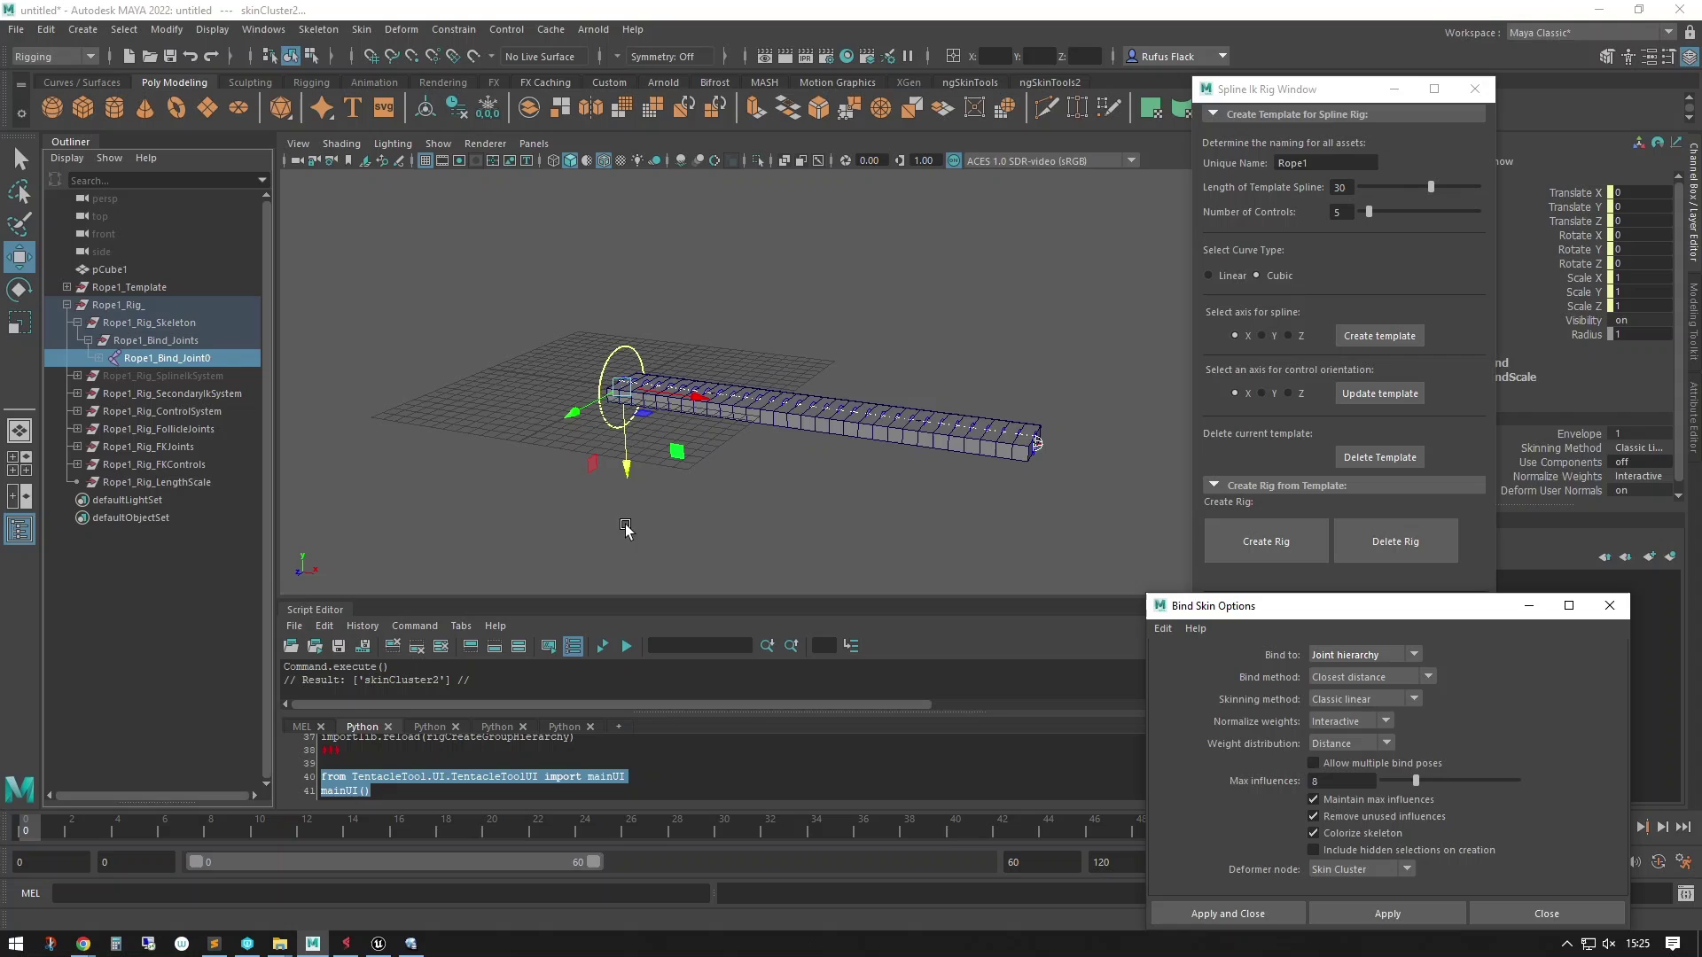
{"action": "left_click", "coordinate": [784, 516]}
{"action": "left_click", "coordinate": [1610, 606]}
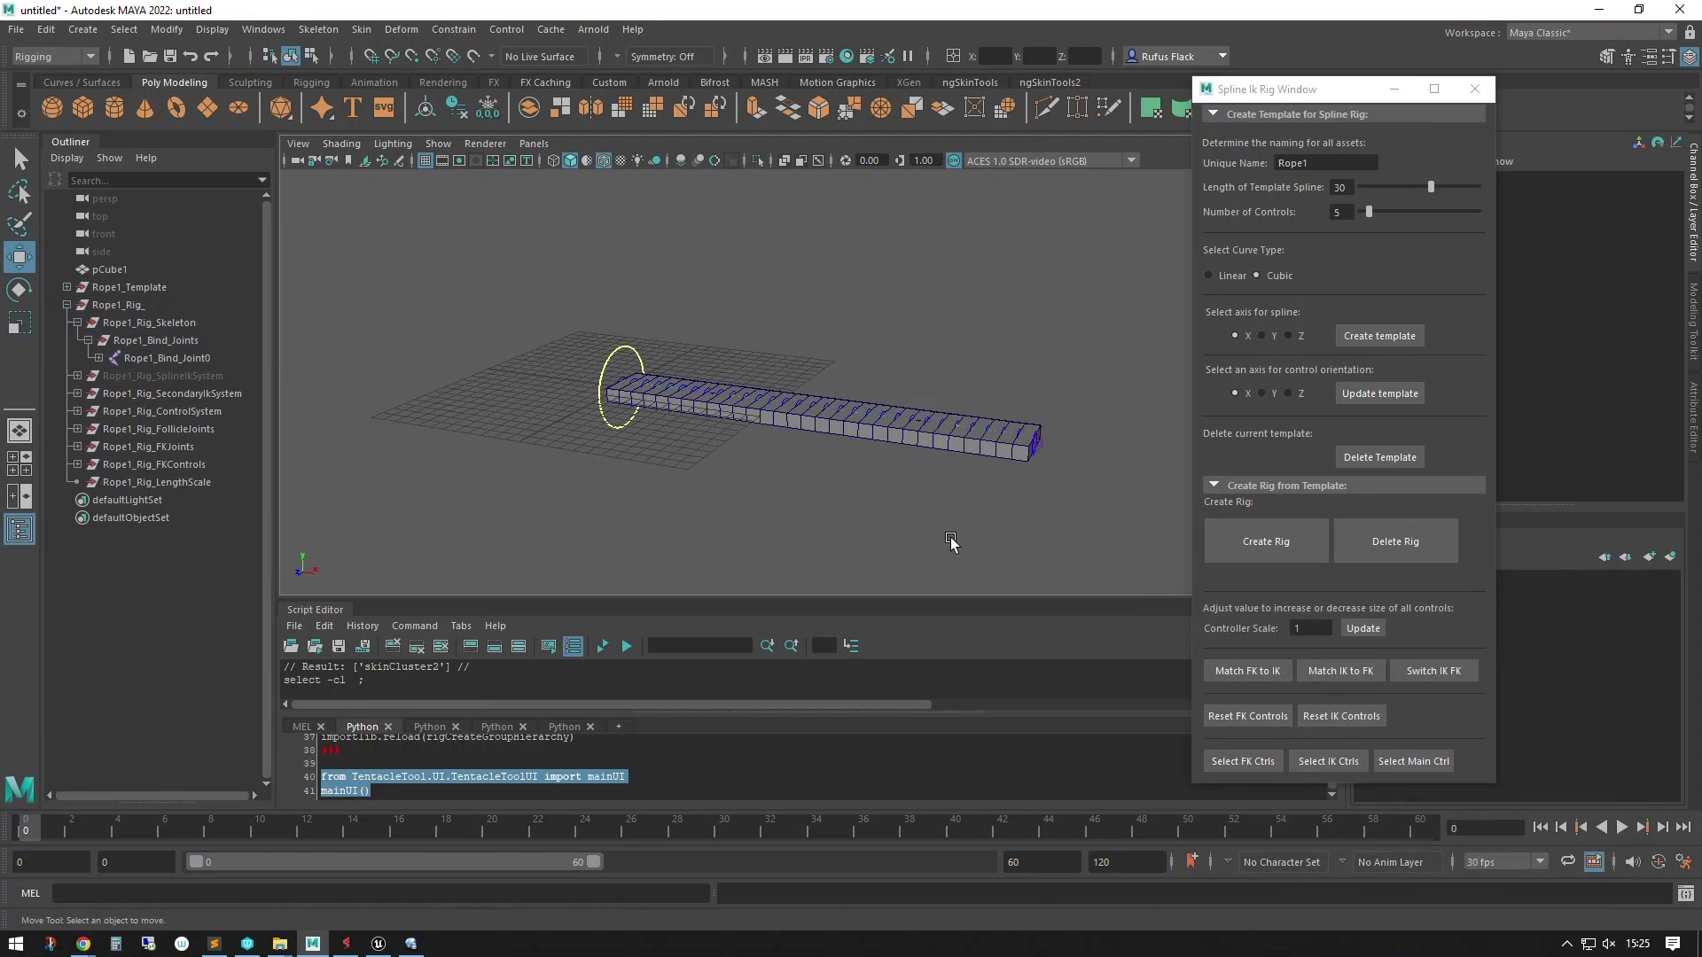
Rotate an FK control to test bending the rope, then undo it
{"action": "left_click", "coordinate": [1237, 764]}
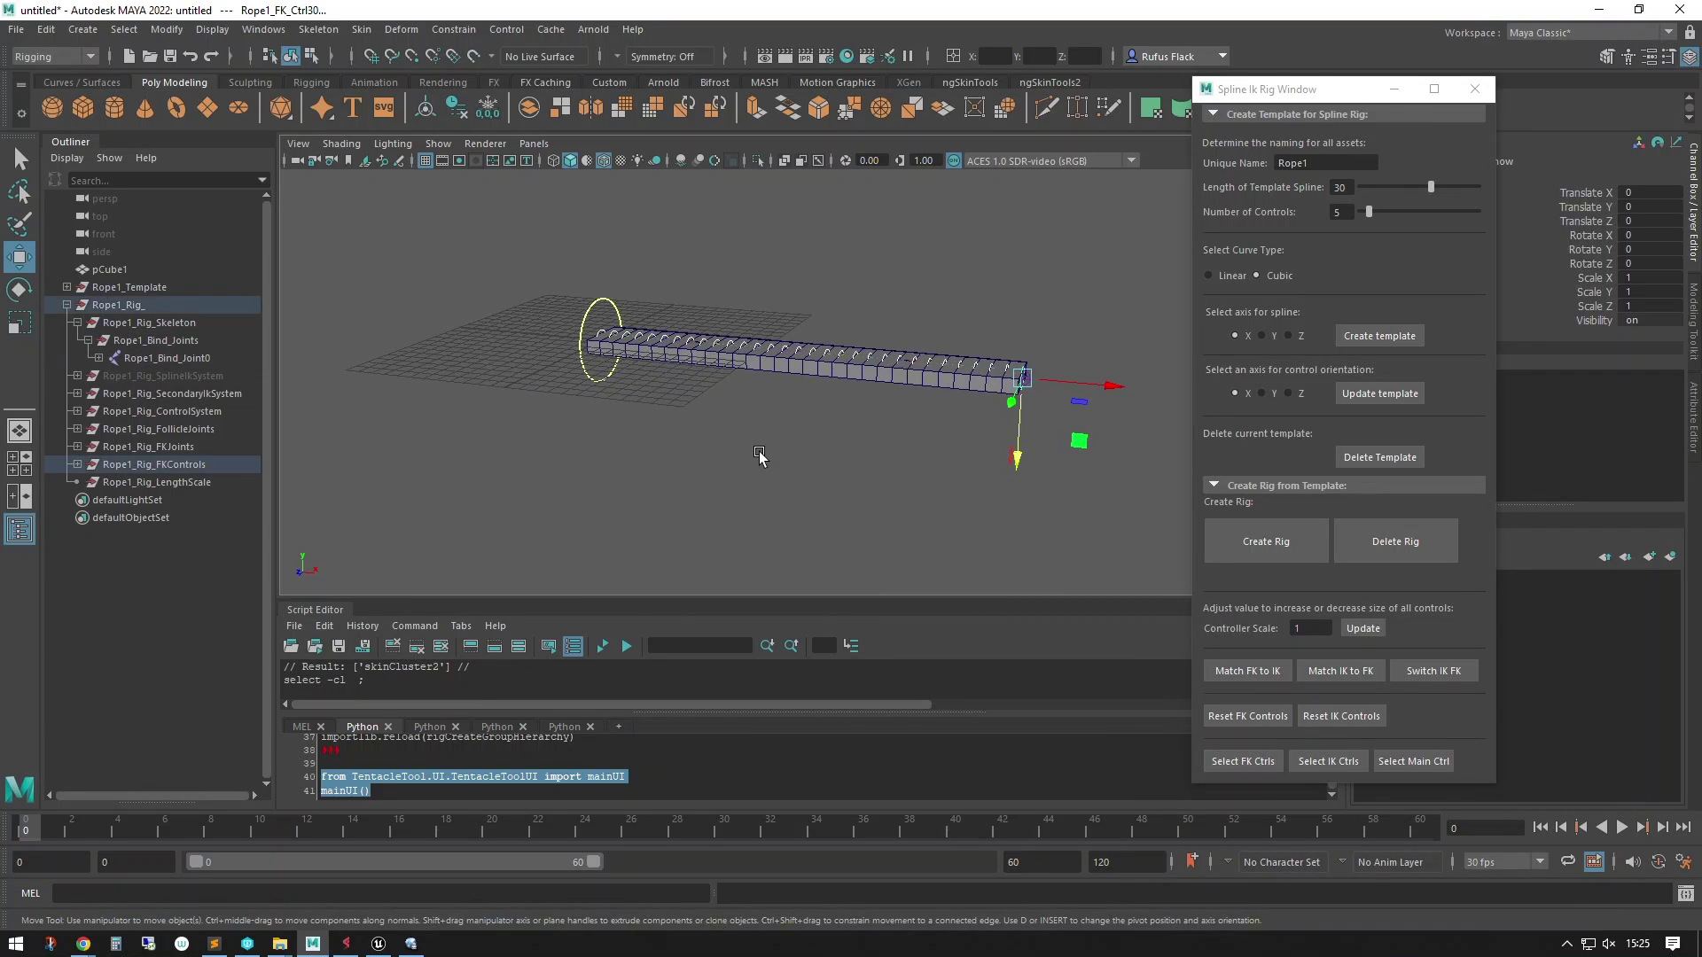
{"action": "key", "text": "e"}
{"action": "left_click_drag", "start_coordinate": [998, 306], "coordinate": [997, 390]}
{"action": "key", "text": "ctrl+z"}
{"action": "key", "text": "ctrl+z"}
{"action": "left_click_drag", "start_coordinate": [729, 568], "coordinate": [823, 483], "text": "alt"}
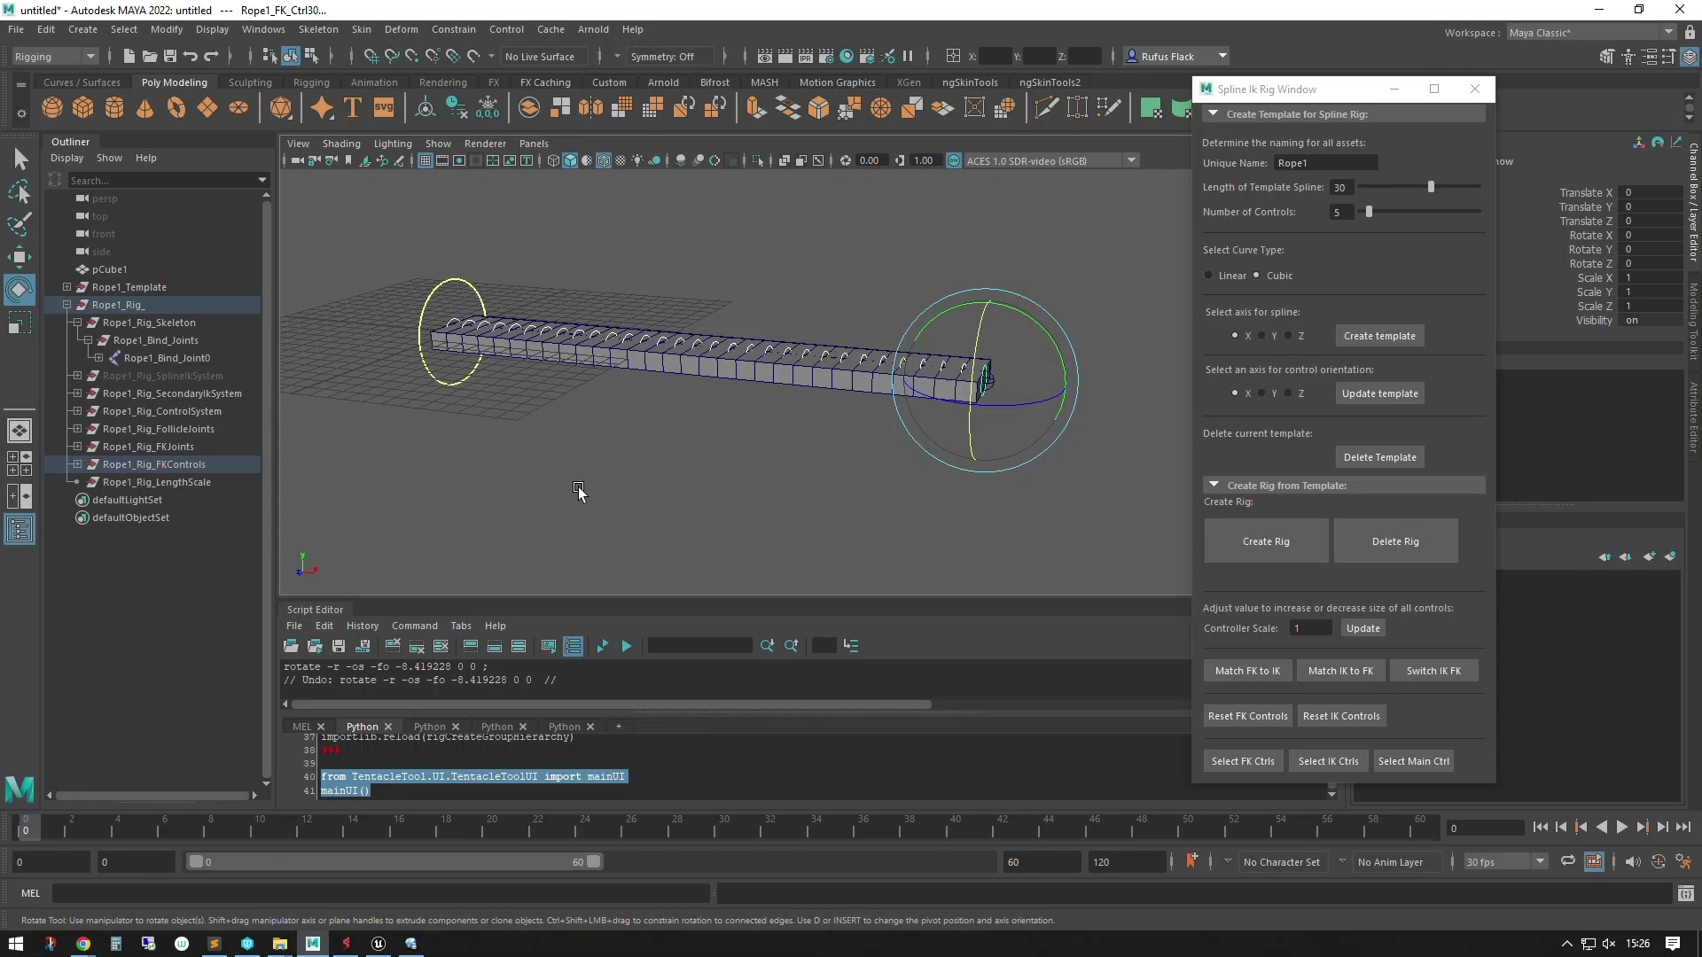
{"action": "left_click_drag", "start_coordinate": [578, 492], "coordinate": [627, 513], "text": "alt"}
{"action": "left_click", "coordinate": [448, 366]}
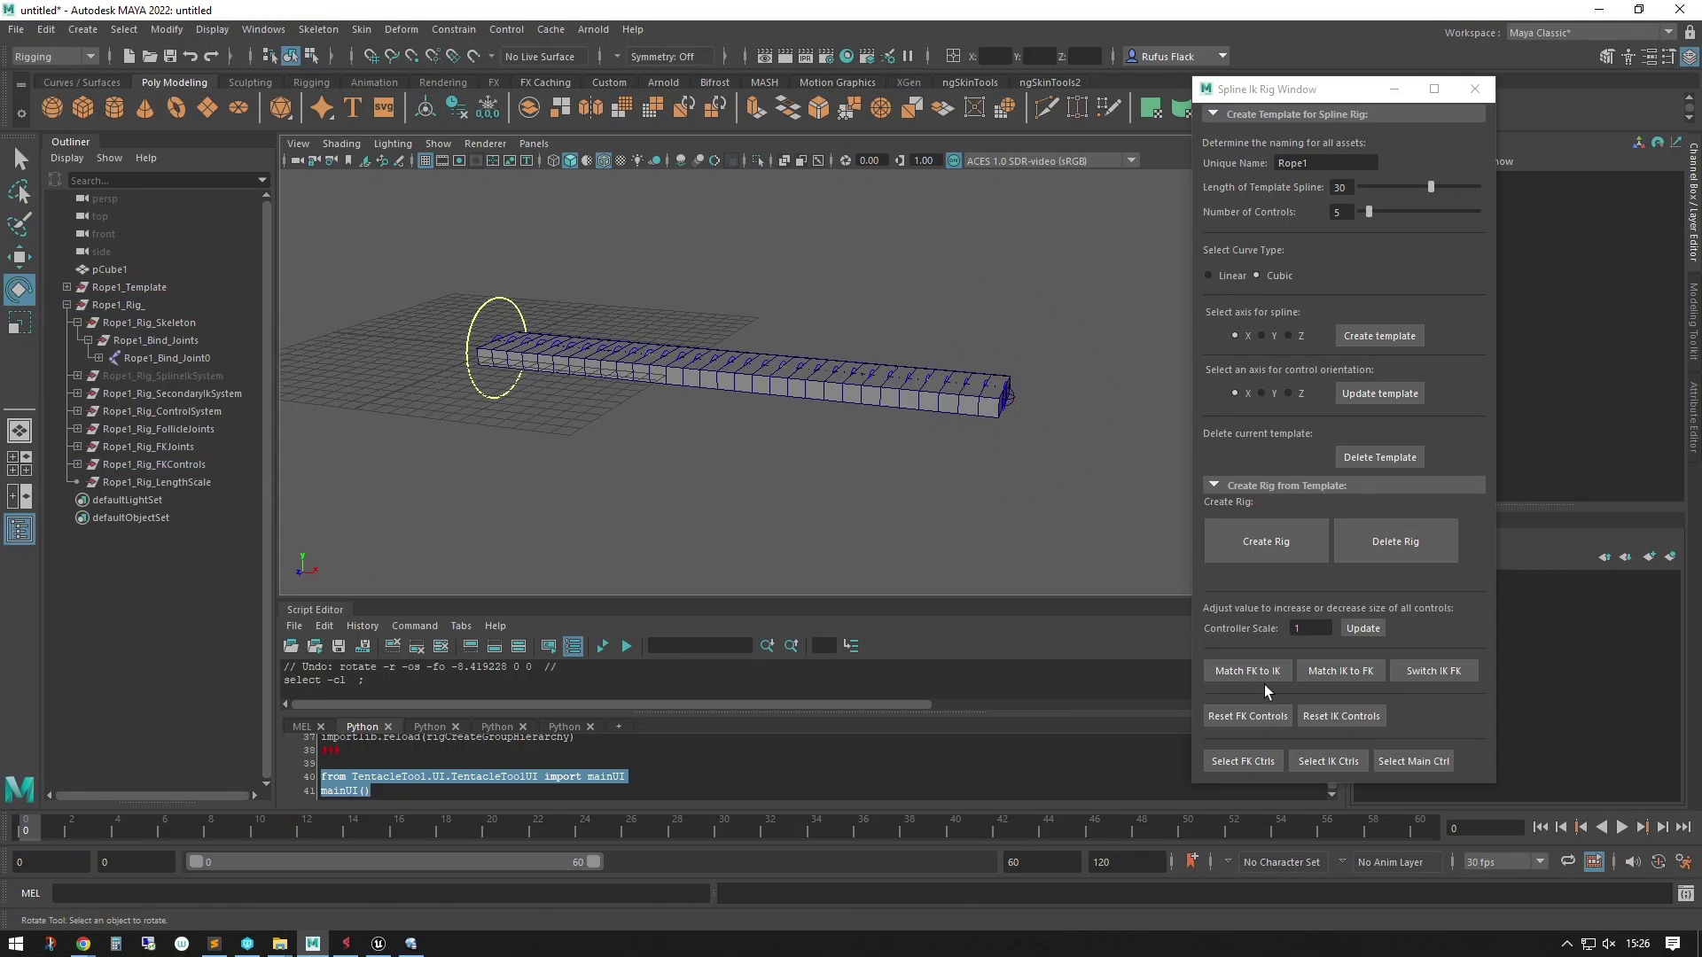
Set Controller Scale to 1.2 and update the control circles
{"action": "left_click", "coordinate": [1322, 631]}
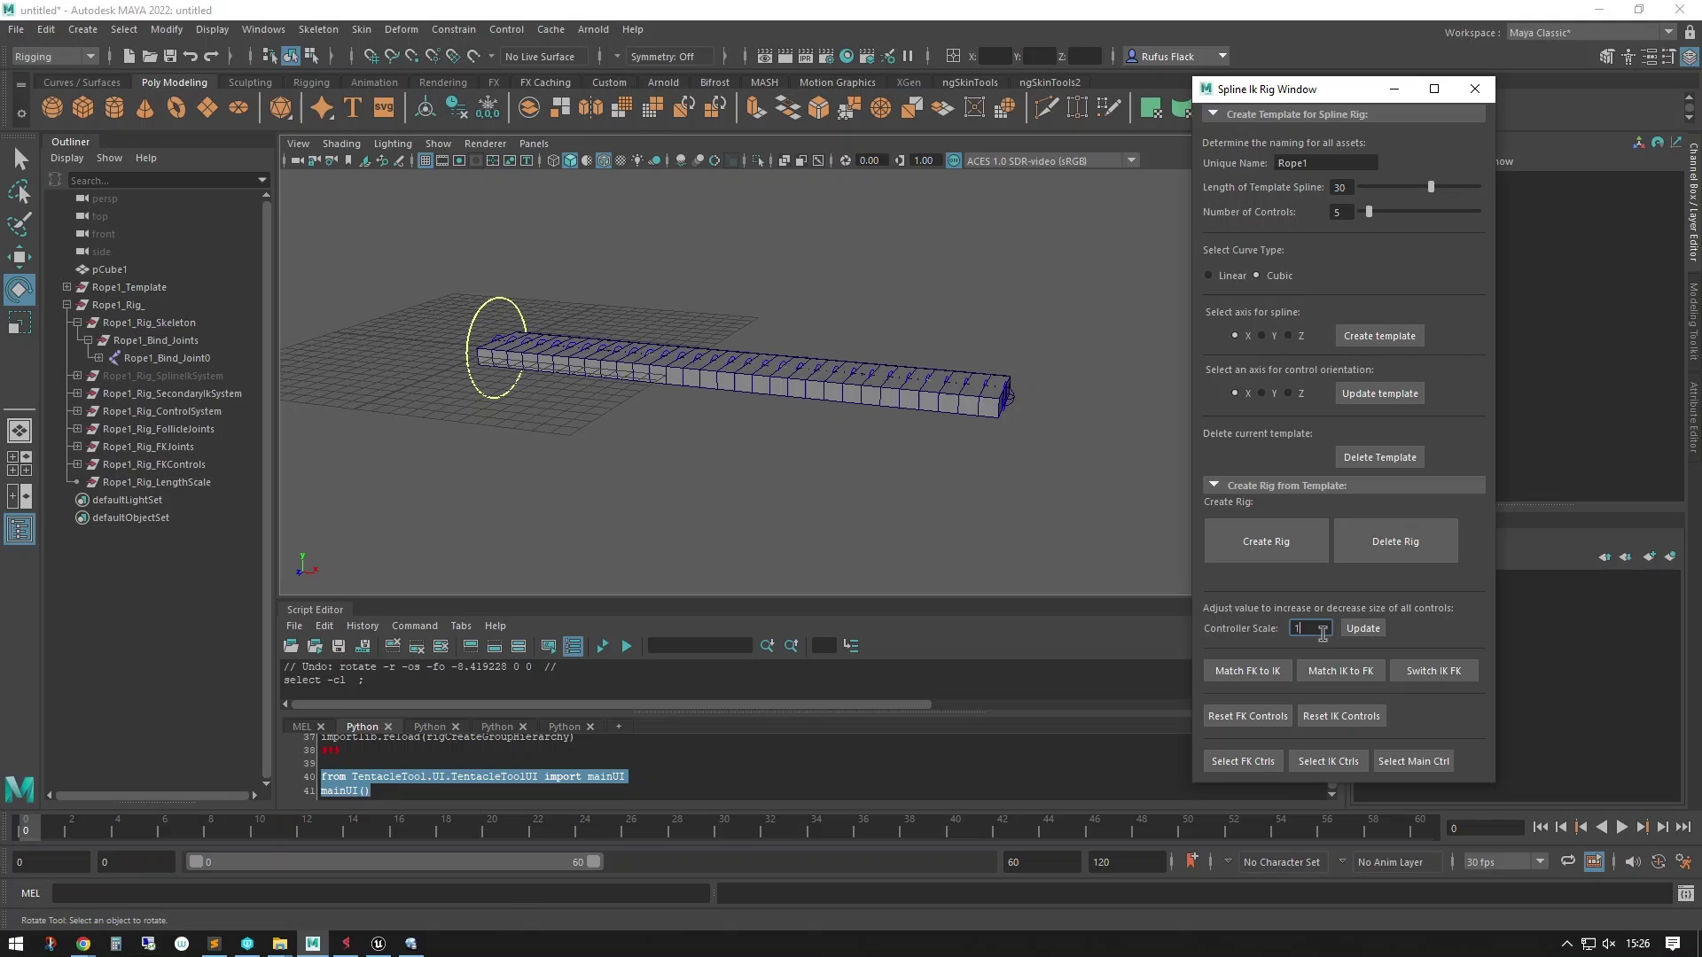
{"action": "type", "text": ".2"}
{"action": "key", "text": "Return"}
{"action": "left_click", "coordinate": [1364, 628]}
{"action": "left_click_drag", "start_coordinate": [740, 532], "coordinate": [802, 502], "text": "alt"}
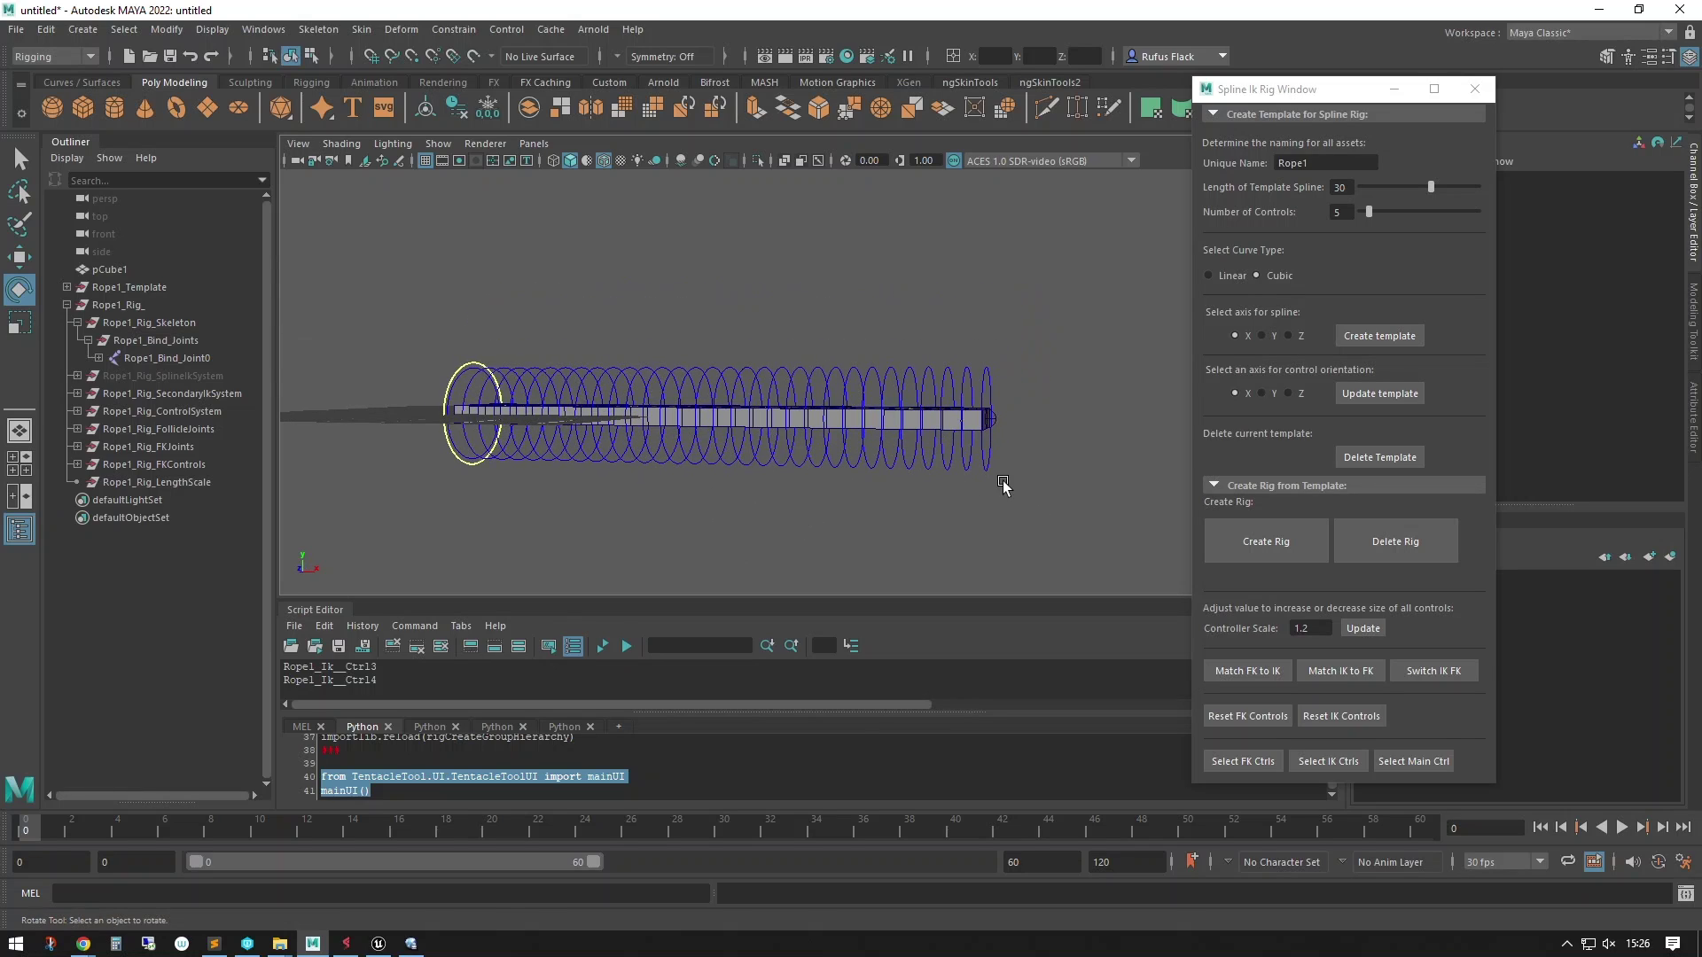
Change Controller Scale to .9 and update the control circles
{"action": "left_click", "coordinate": [1318, 628]}
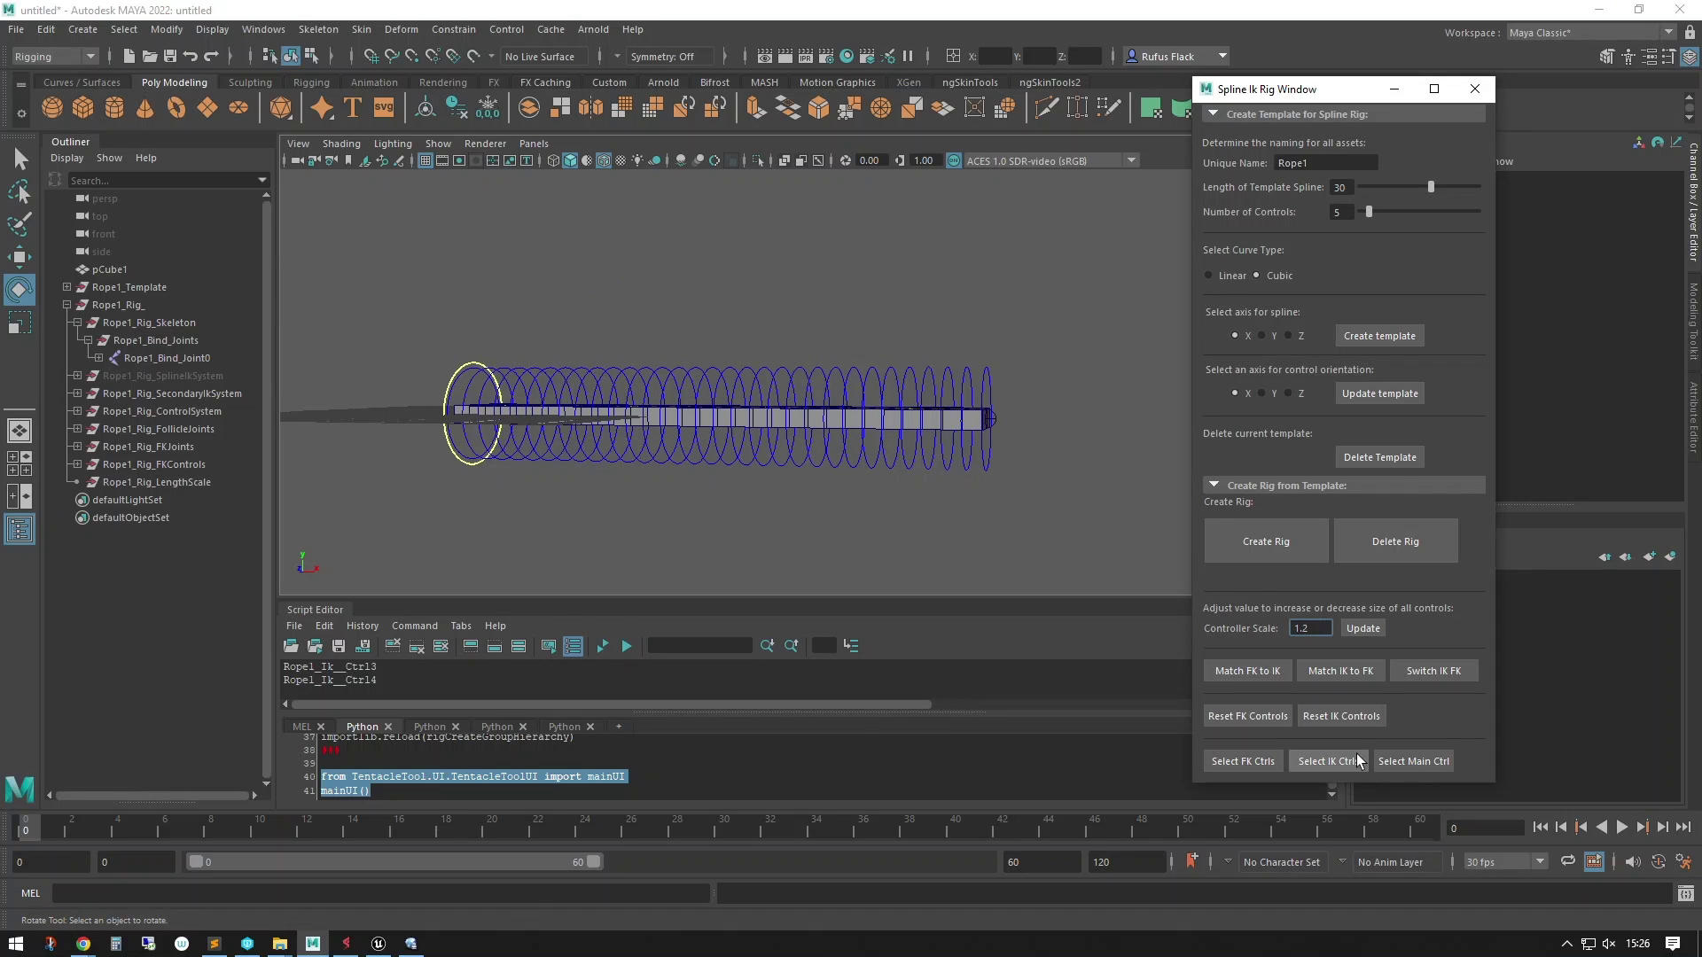
{"action": "key", "text": "BackSpace"}
{"action": "key", "text": "BackSpace"}
{"action": "key", "text": "BackSpace"}
{"action": "type", "text": ".9"}
{"action": "left_click", "coordinate": [1366, 631]}
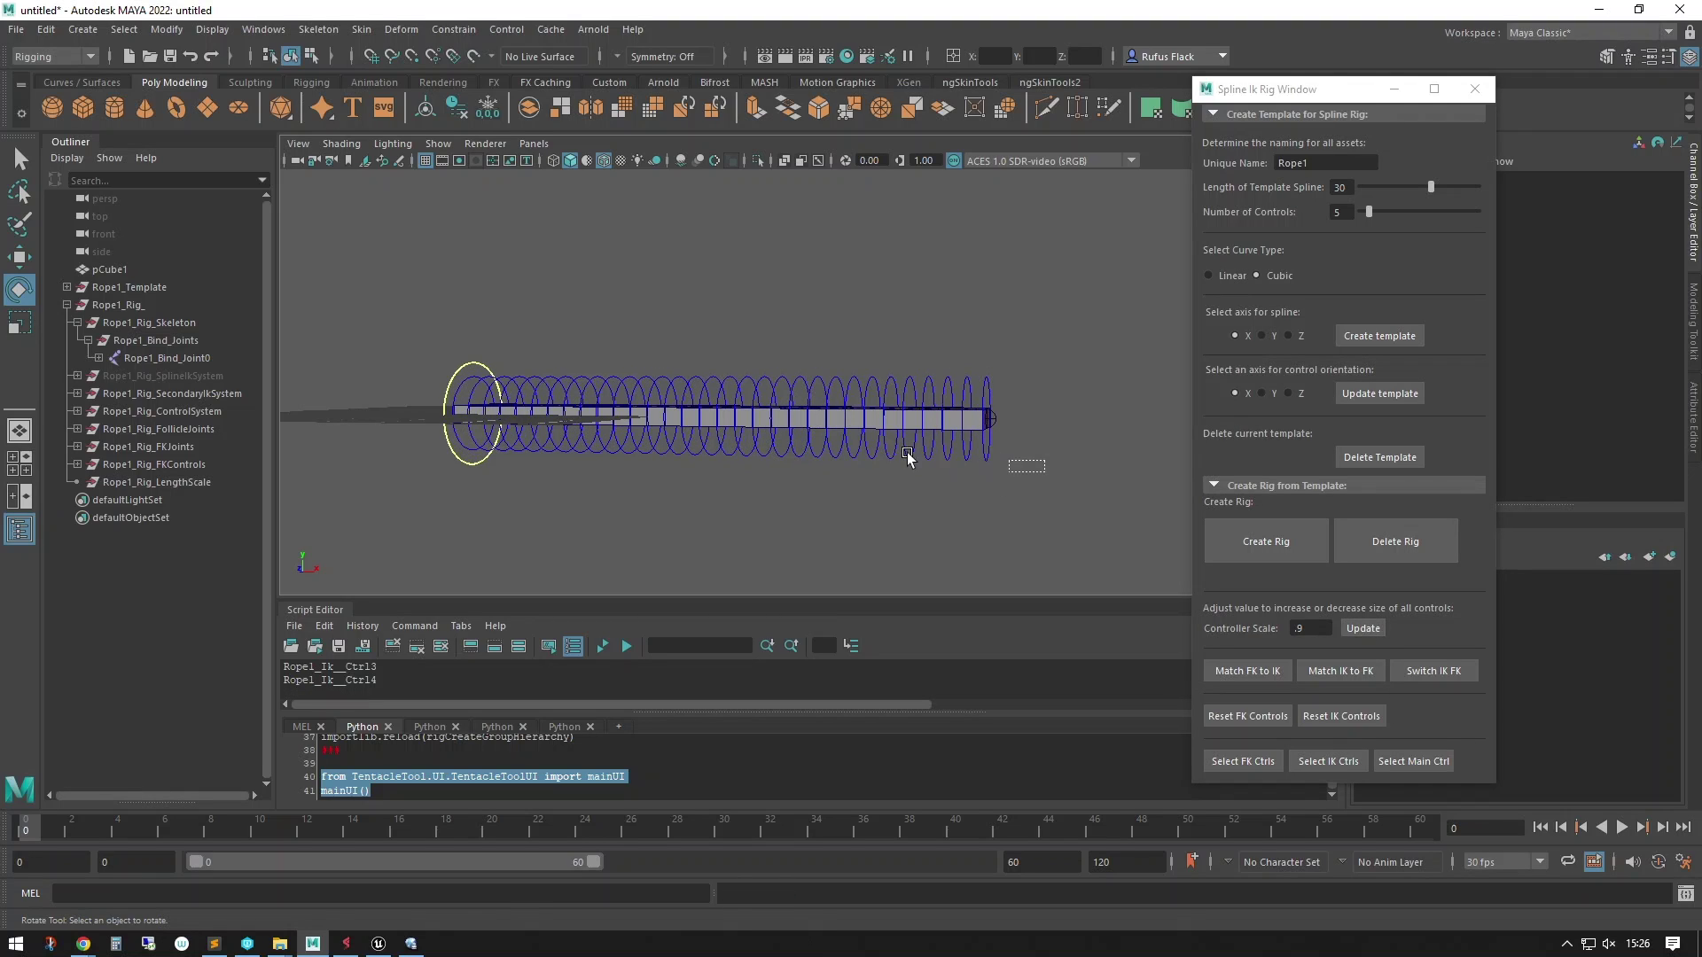
Rotate FK controls at the rope's end and middle to curl the rope upward
{"action": "left_click_drag", "start_coordinate": [1044, 475], "coordinate": [885, 449]}
{"action": "left_click_drag", "start_coordinate": [998, 443], "coordinate": [868, 347]}
{"action": "key", "text": "q"}
{"action": "left_click_drag", "start_coordinate": [761, 353], "coordinate": [873, 475]}
{"action": "key", "text": "e"}
{"action": "key", "text": "w"}
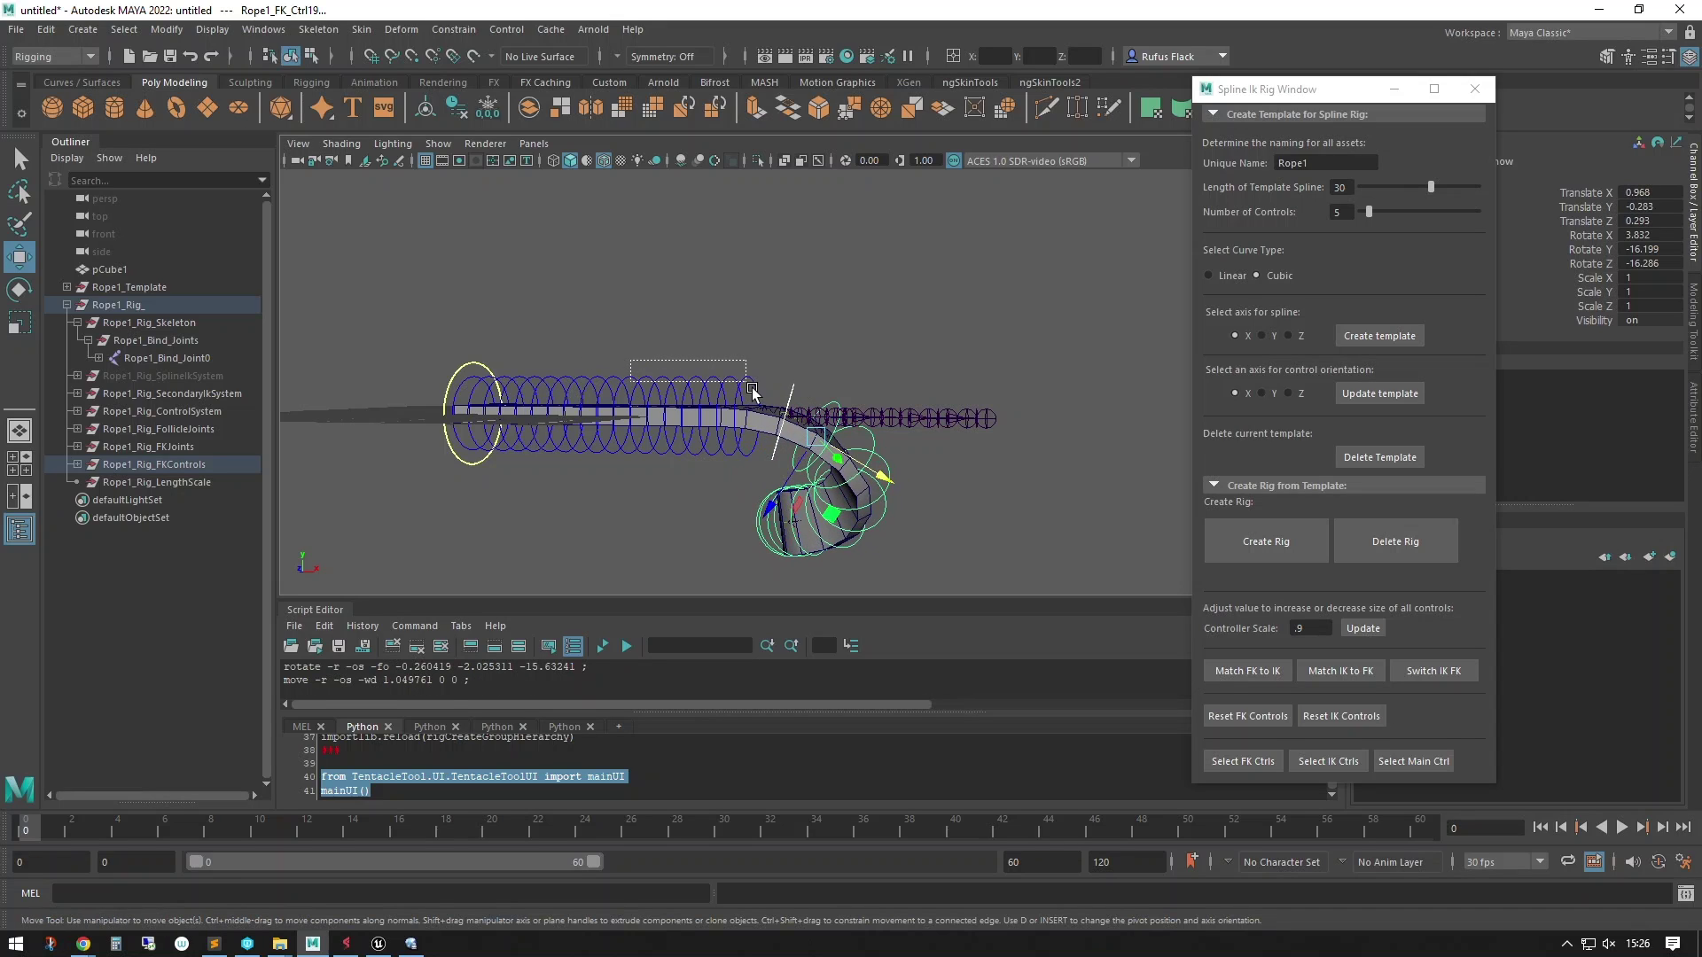
{"action": "left_click_drag", "start_coordinate": [769, 359], "coordinate": [611, 516]}
{"action": "key", "text": "e"}
{"action": "left_click_drag", "start_coordinate": [721, 373], "coordinate": [496, 523]}
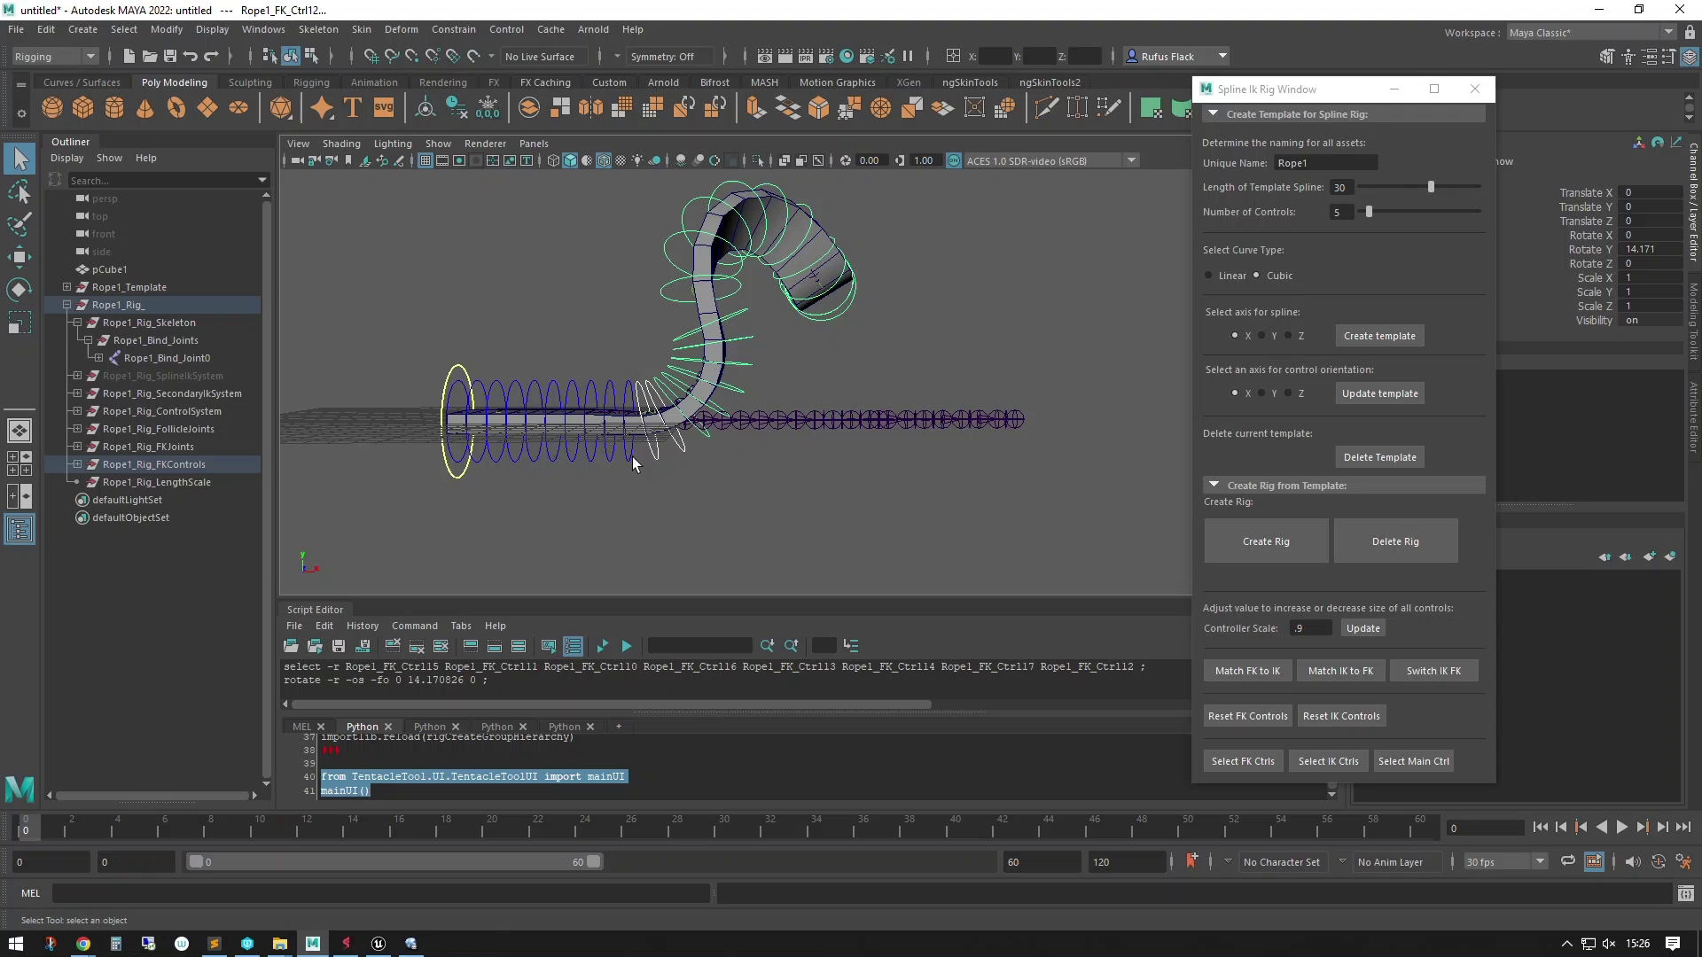
{"action": "left_click_drag", "start_coordinate": [629, 463], "coordinate": [777, 423]}
{"action": "key", "text": "w"}
{"action": "key", "text": "q"}
Move Rope1_Main_Ctrl to reposition the whole rig, then pull Rope1_FK_Ctrl0 to bend the tube
{"action": "left_click", "coordinate": [456, 376]}
{"action": "key", "text": "w"}
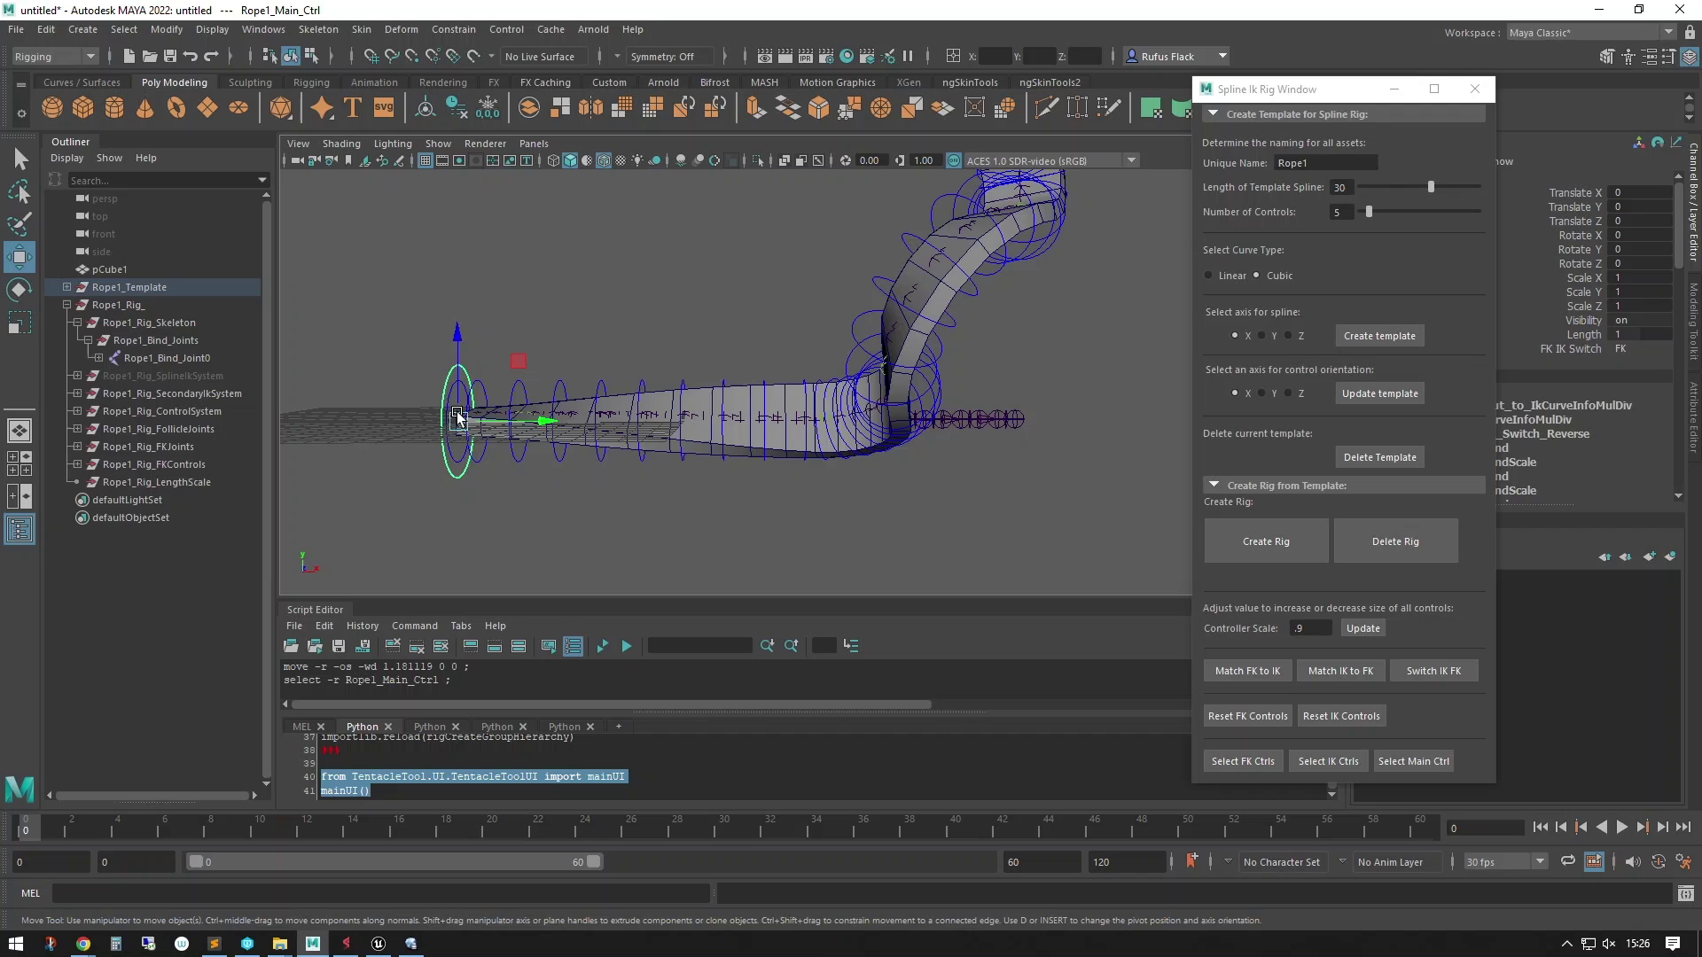
{"action": "middle_click_drag", "start_coordinate": [372, 491], "coordinate": [496, 444]}
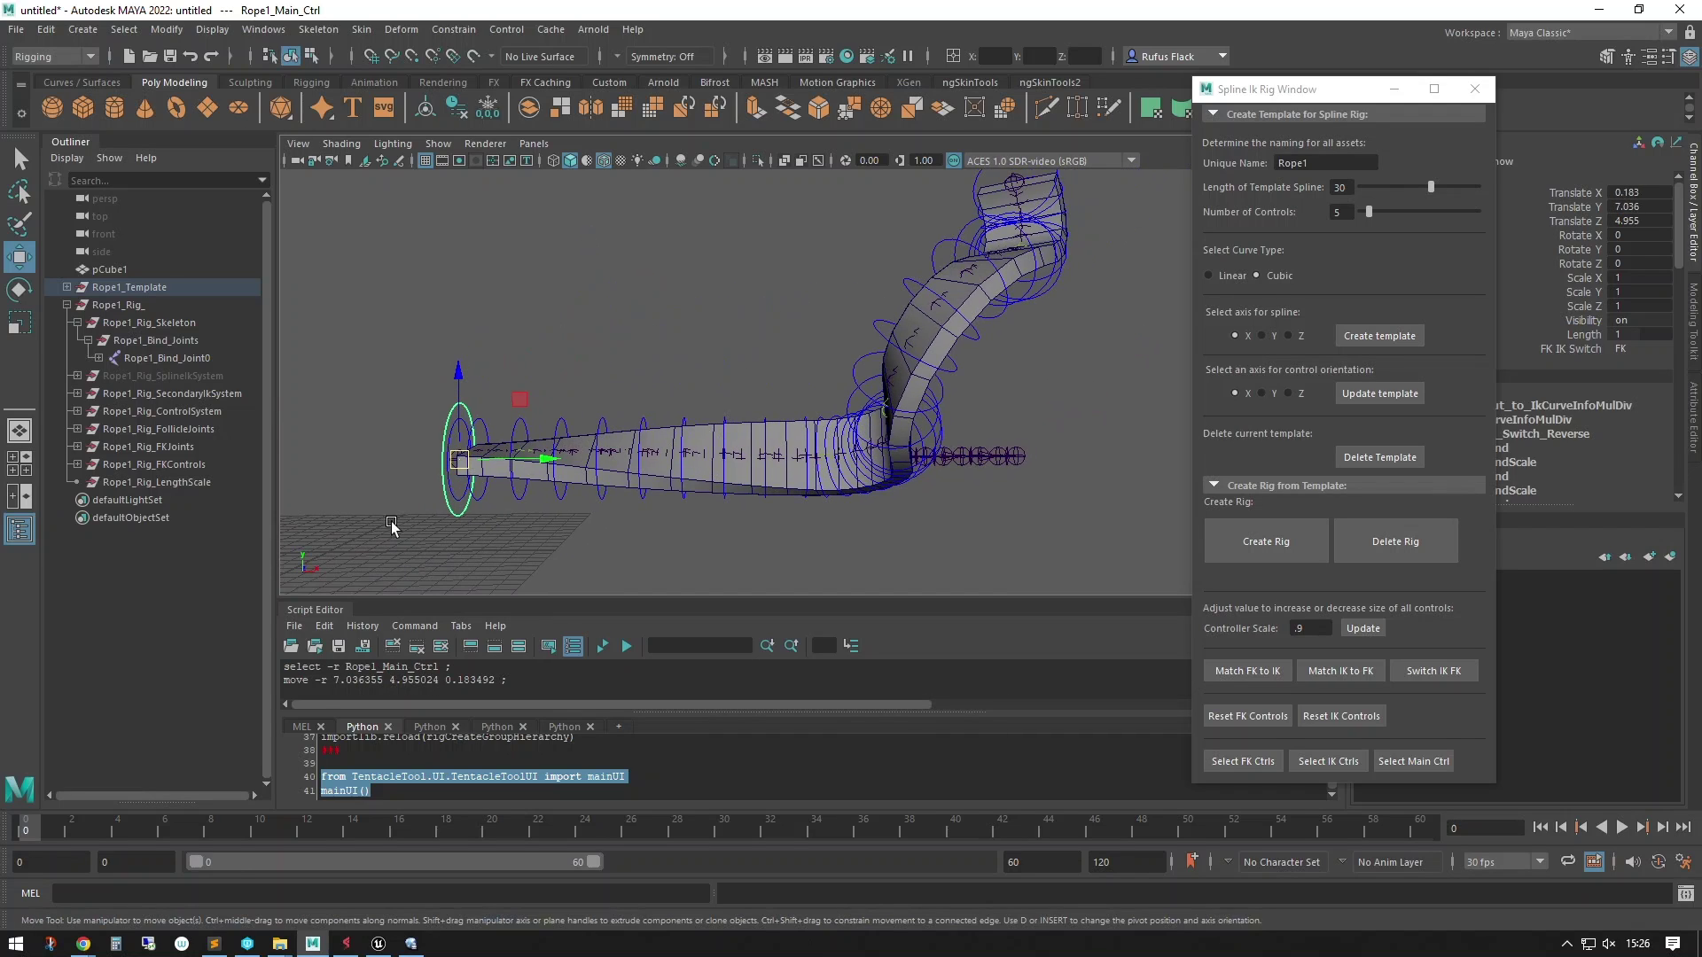
{"action": "left_click", "coordinate": [456, 504]}
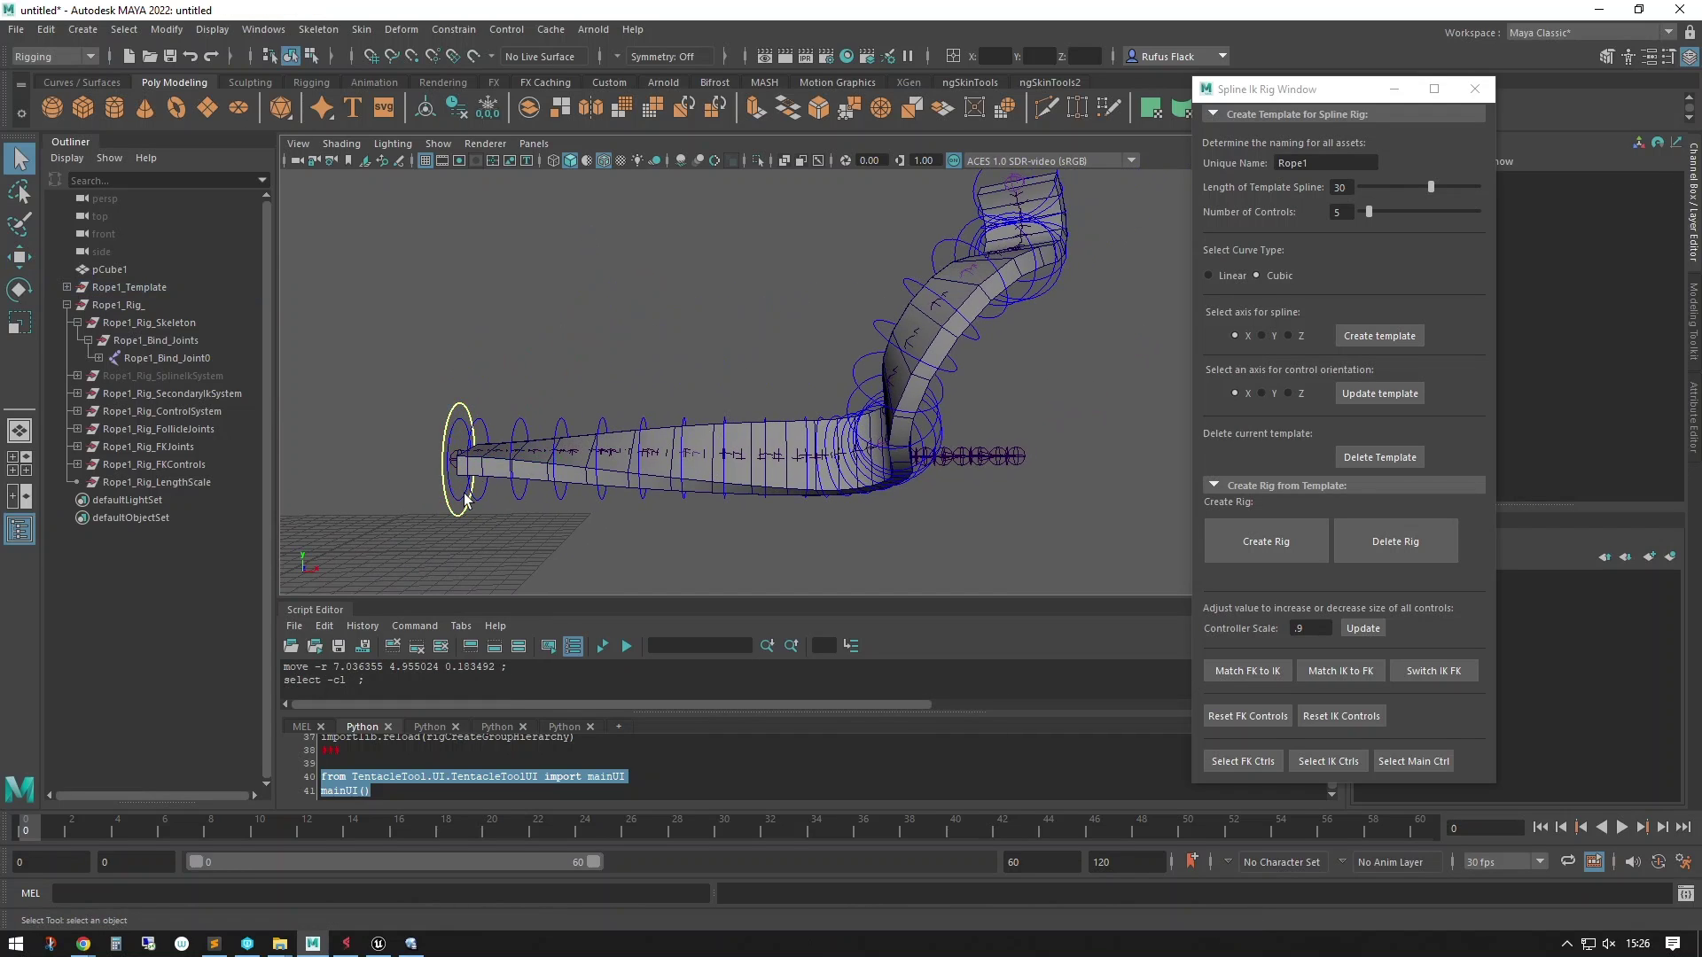
{"action": "left_click", "coordinate": [459, 461]}
{"action": "middle_click_drag", "start_coordinate": [459, 461], "coordinate": [609, 414]}
Rotate the FK controls near the rope end by about -36° to hook the rope
{"action": "left_click_drag", "start_coordinate": [783, 260], "coordinate": [851, 354]}
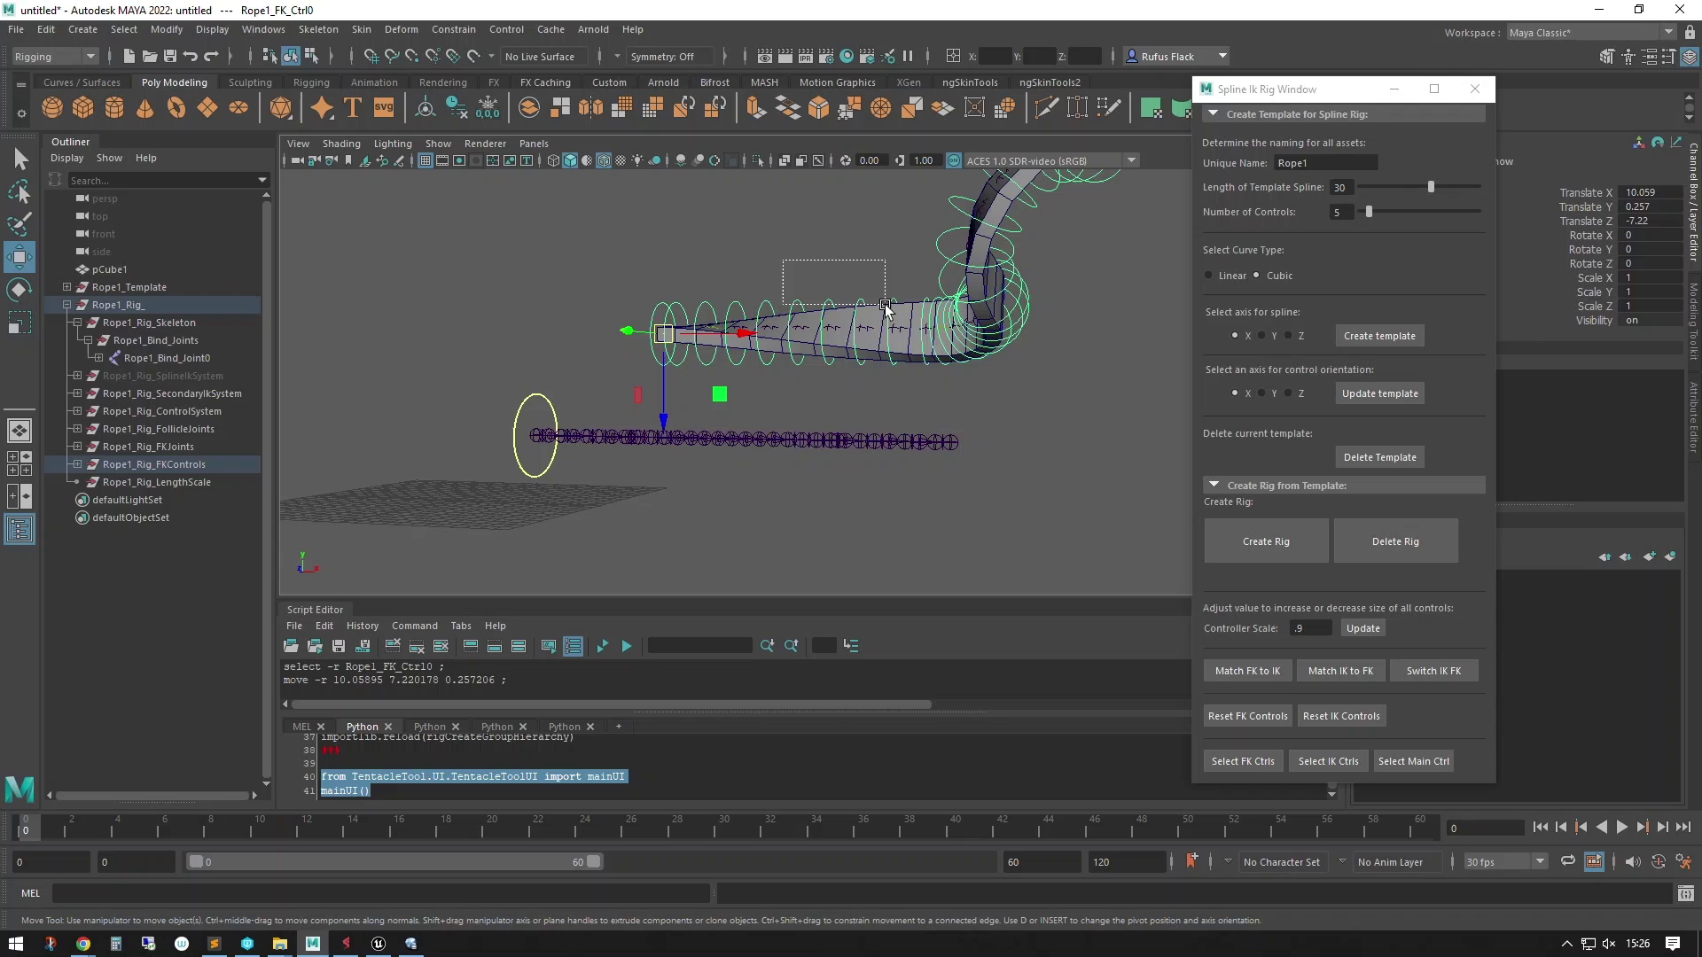
{"action": "key", "text": "e"}
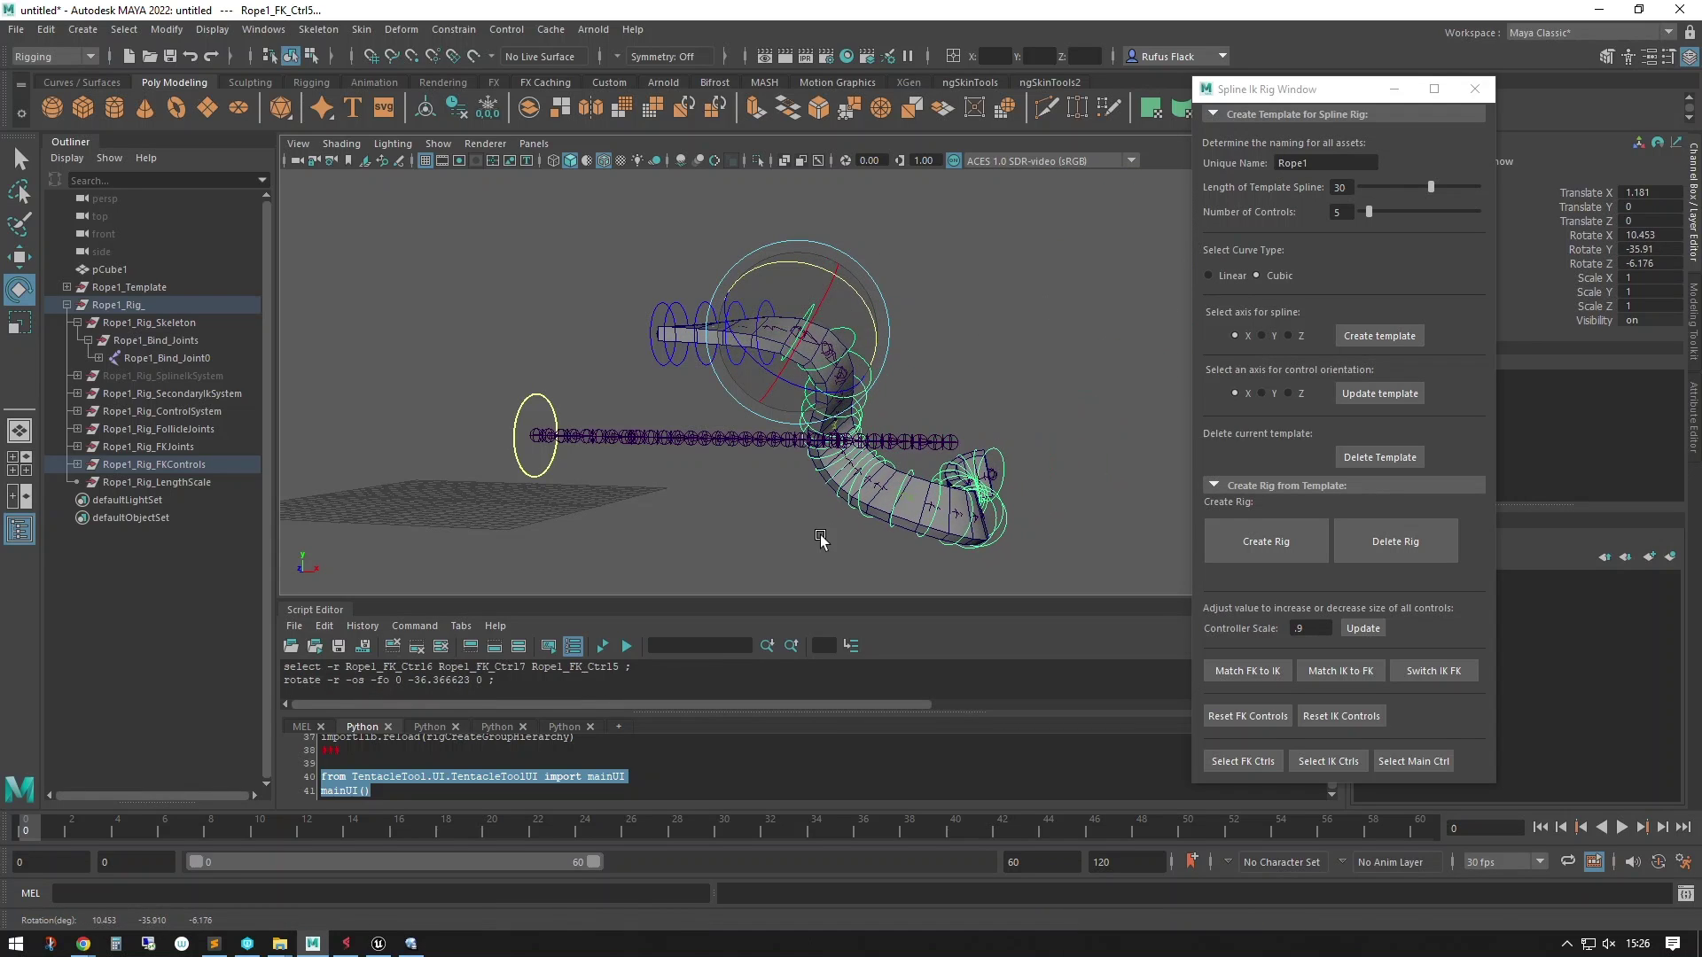
{"action": "left_click_drag", "start_coordinate": [821, 540], "coordinate": [789, 443], "text": "alt"}
Deselect the FK controls and toggle the rope rig to IK mode and back to FK
{"action": "key", "text": "q"}
{"action": "left_click", "coordinate": [689, 491]}
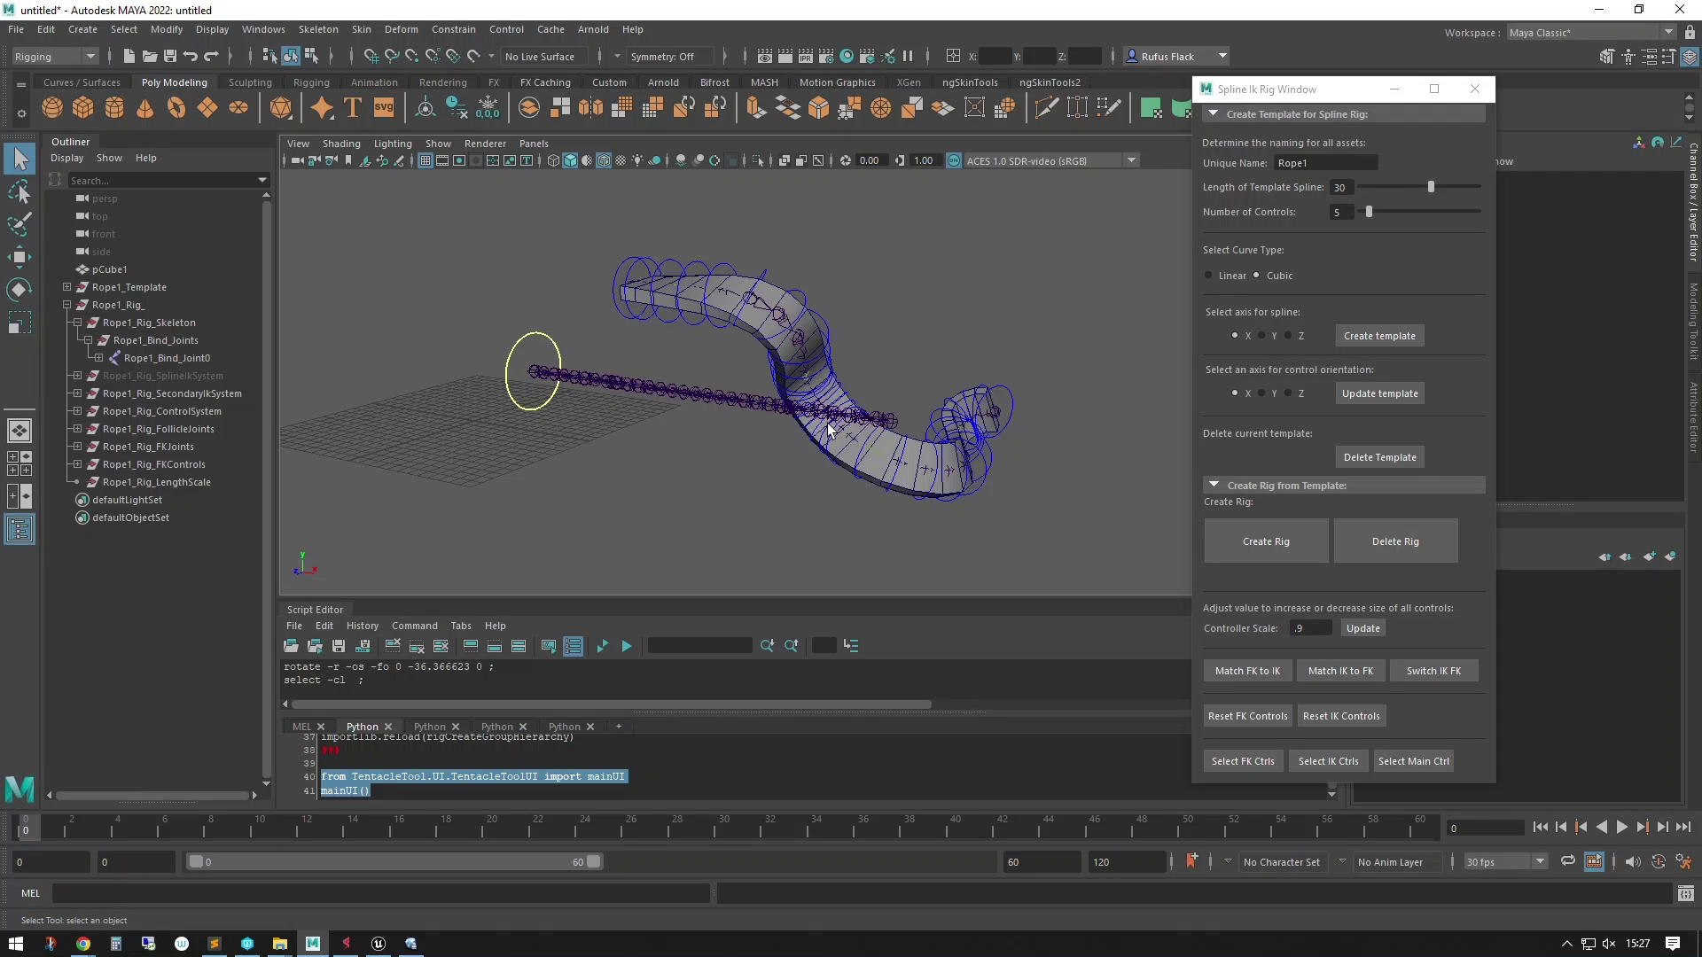
{"action": "left_click", "coordinate": [1440, 672]}
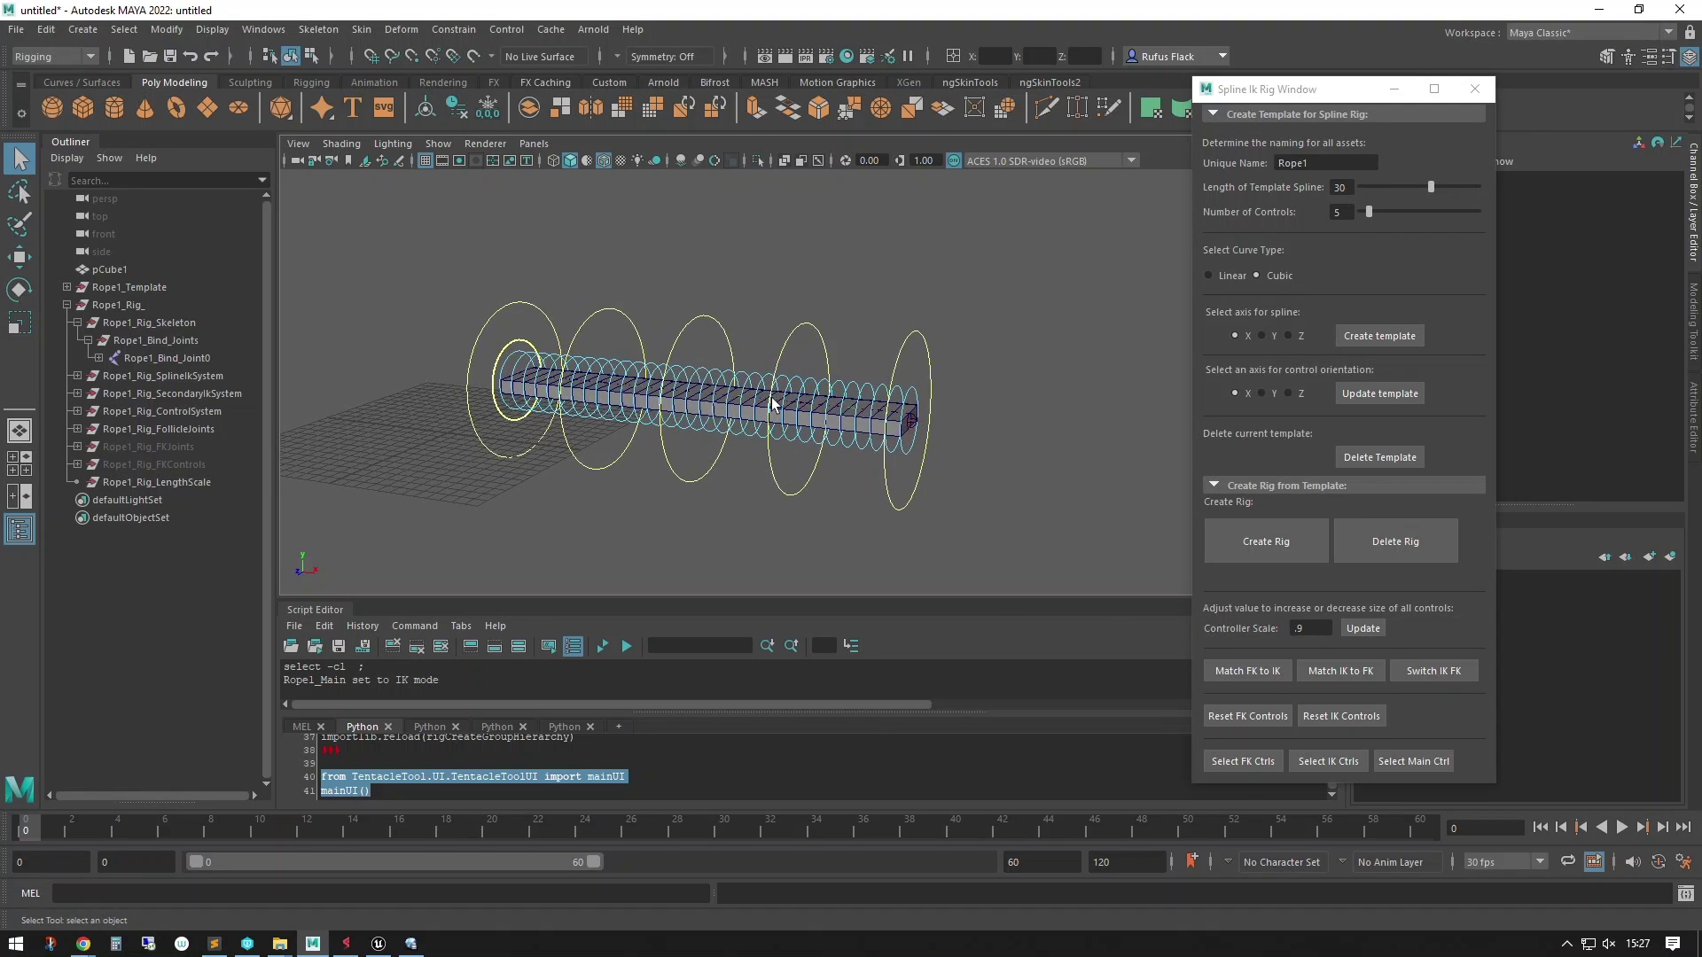
{"action": "left_click", "coordinate": [1439, 672]}
{"action": "left_click_drag", "start_coordinate": [893, 493], "coordinate": [870, 524], "text": "alt"}
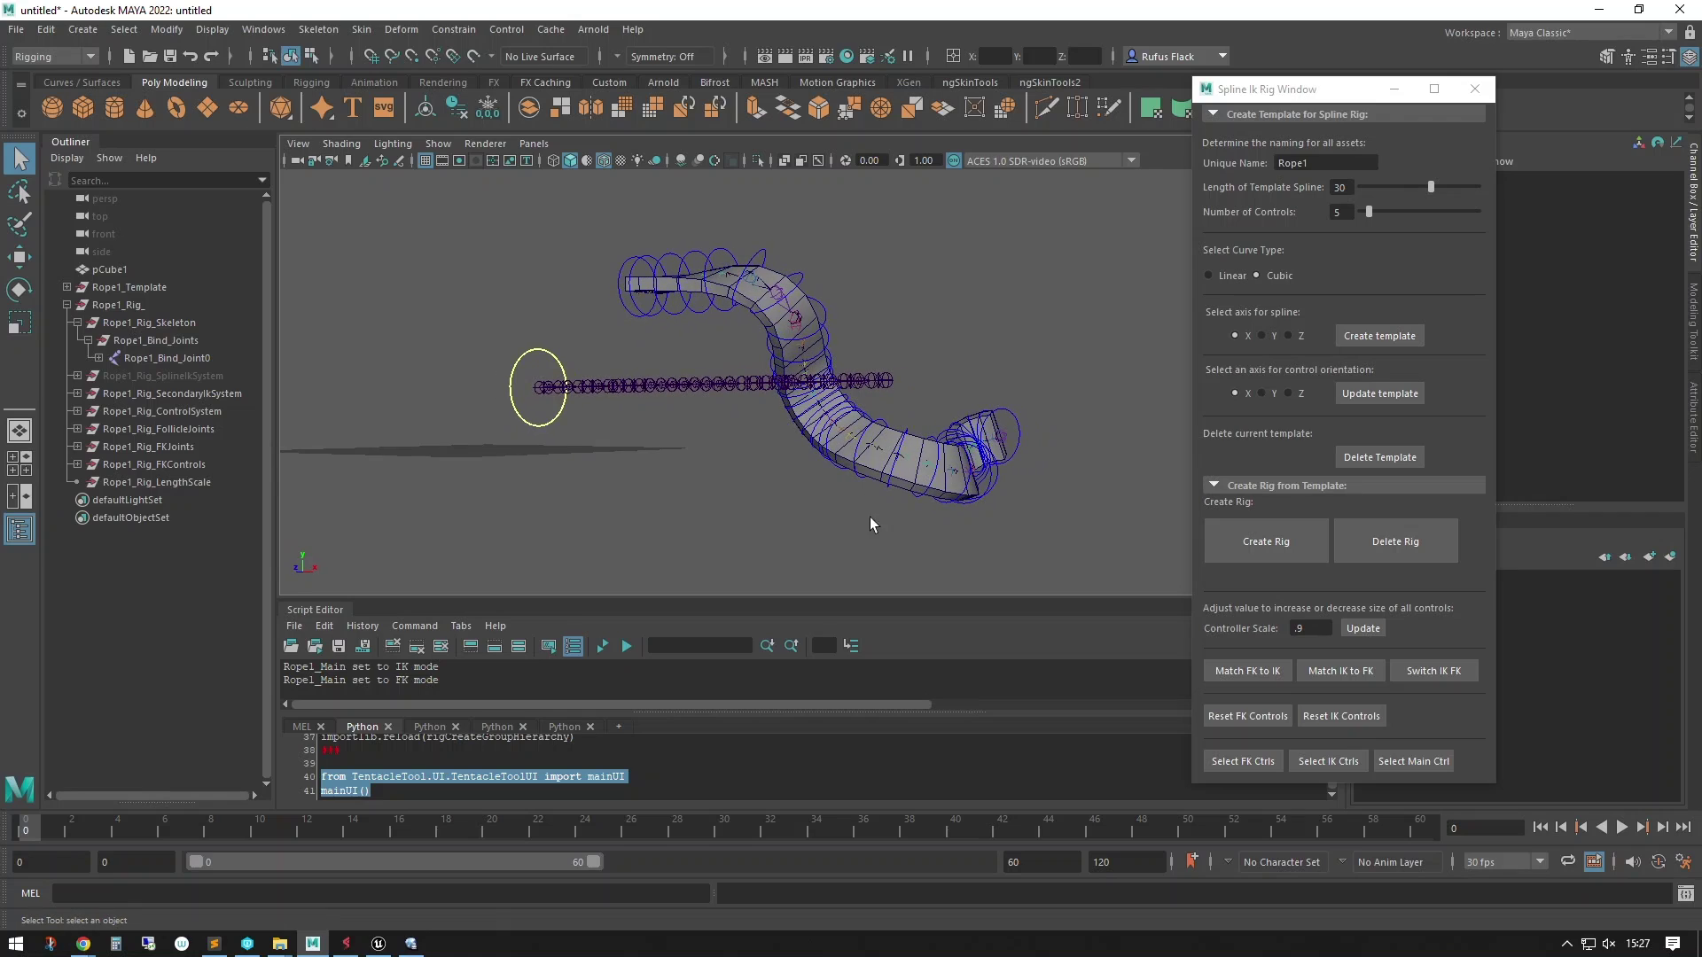
Match the IK controls to the bent FK pose so the IK rig follows the curve
{"action": "left_click", "coordinate": [1336, 671]}
{"action": "left_click_drag", "start_coordinate": [737, 472], "coordinate": [801, 486], "text": "alt"}
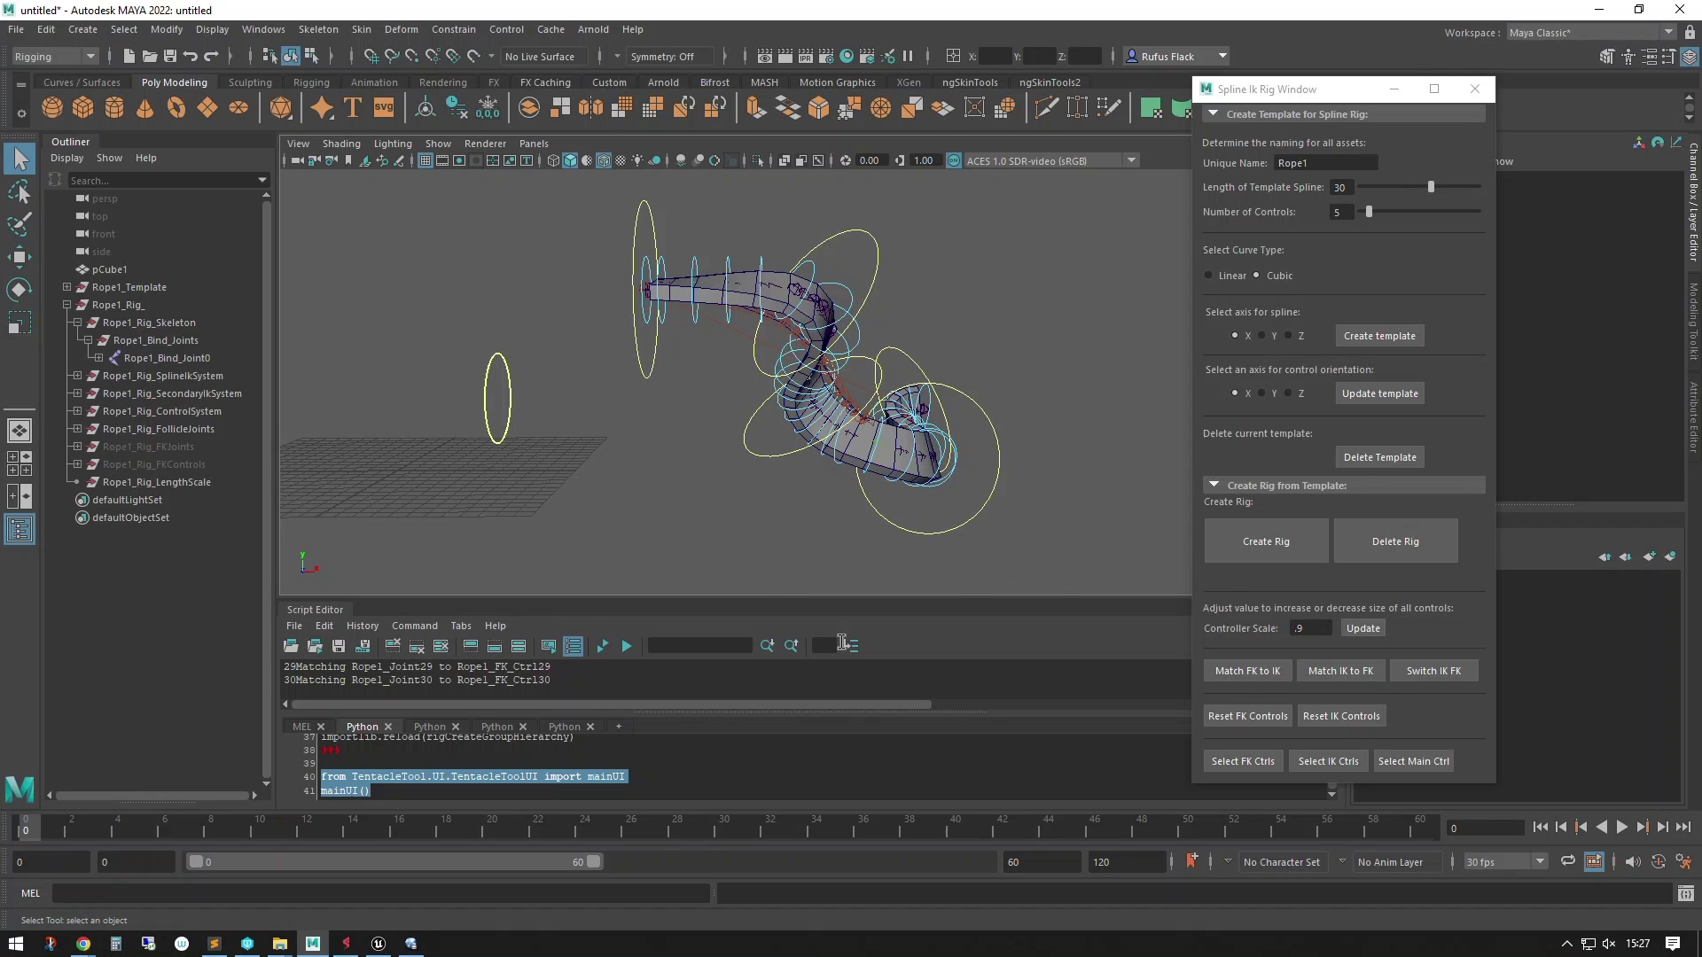
{"action": "left_click_drag", "start_coordinate": [766, 532], "coordinate": [668, 500], "text": "alt"}
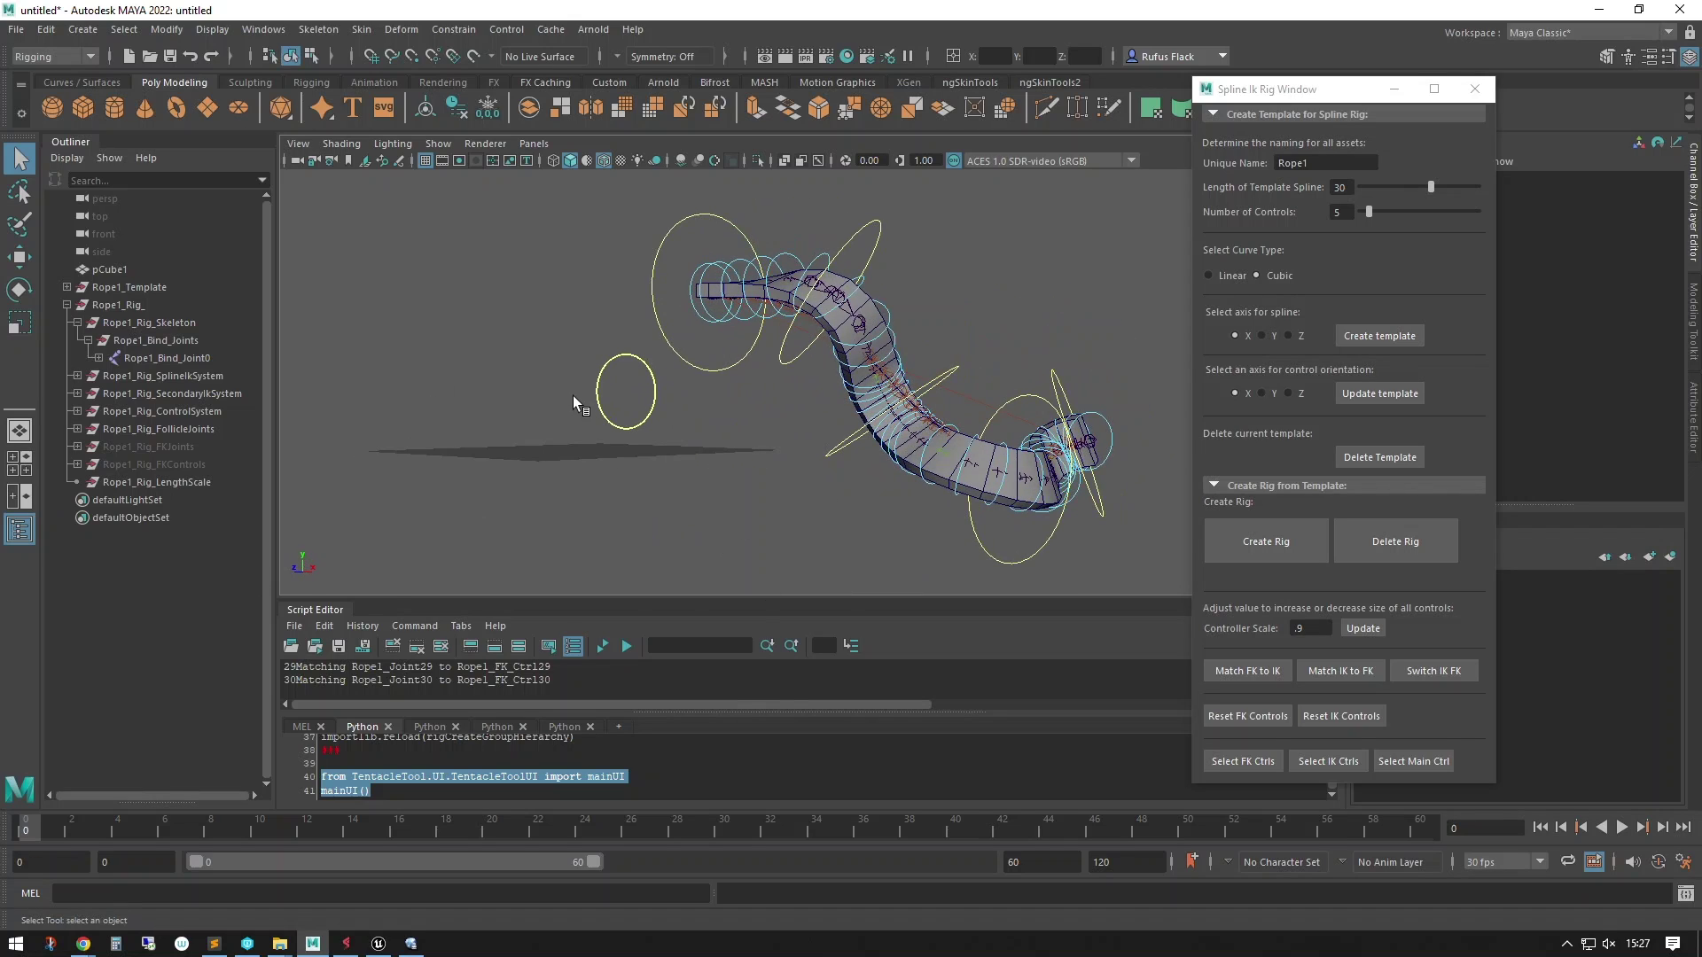
Select Rope1_Main_Ctrl and drag its Length channel up to 2 to stretch the rope
{"action": "left_click", "coordinate": [597, 394]}
{"action": "left_click_drag", "start_coordinate": [535, 486], "coordinate": [638, 503], "text": "alt"}
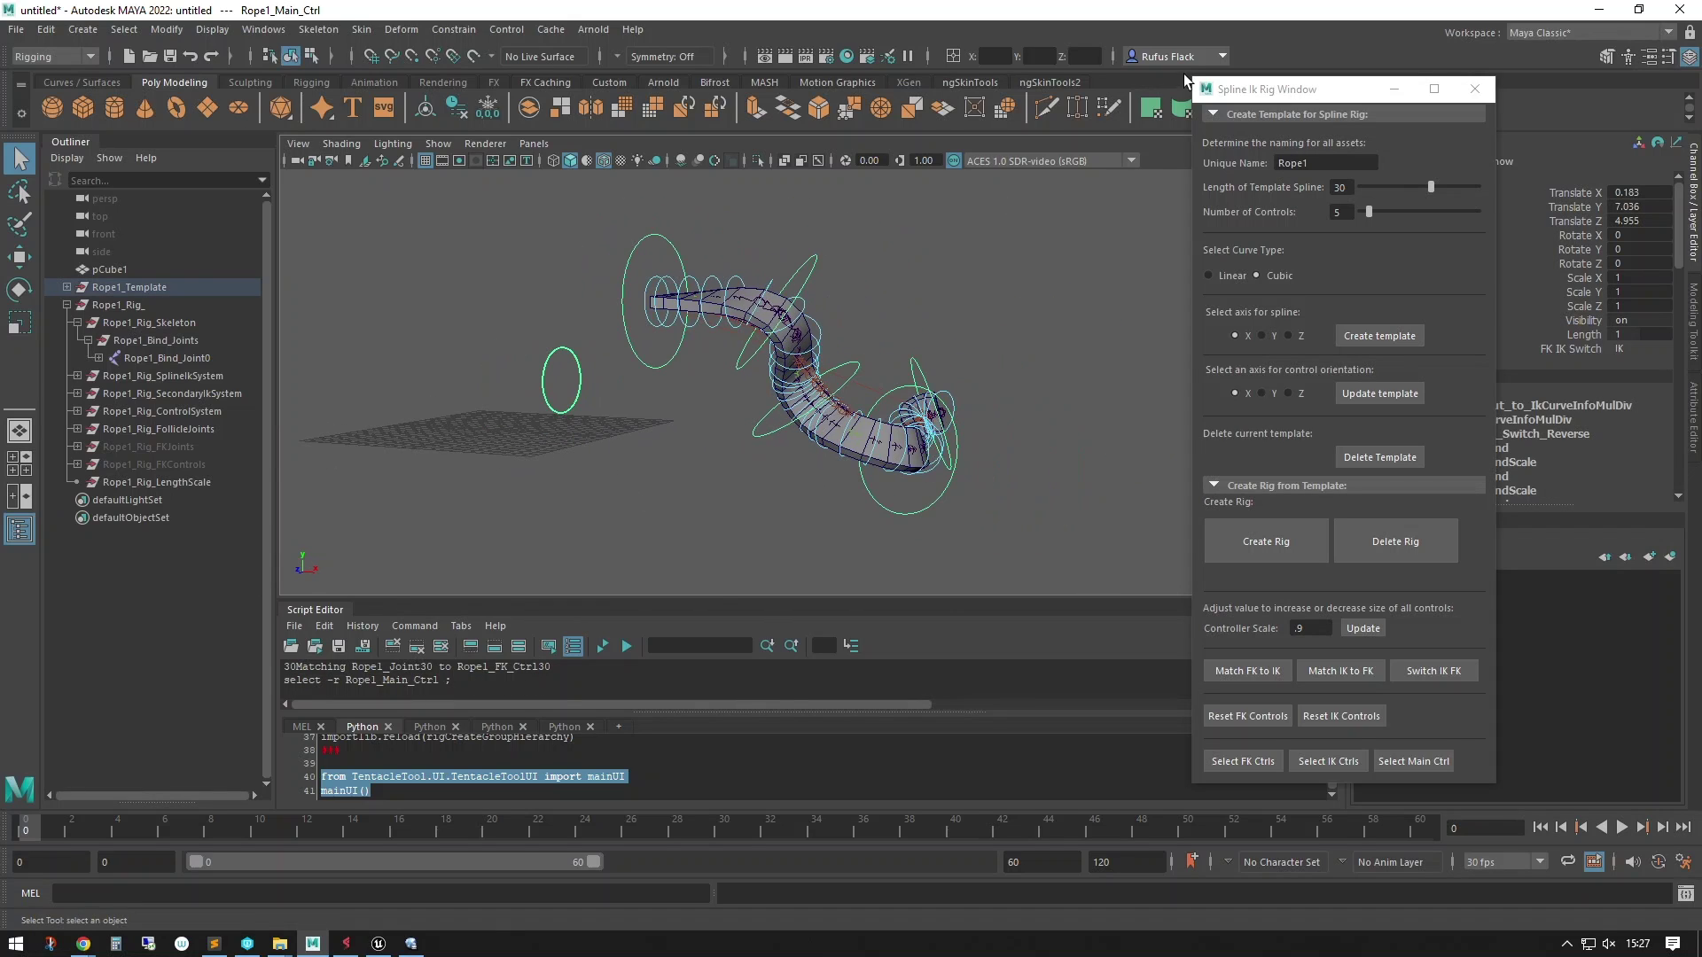
{"action": "left_click_drag", "start_coordinate": [1234, 94], "coordinate": [1117, 90]}
{"action": "left_click", "coordinate": [1536, 323]}
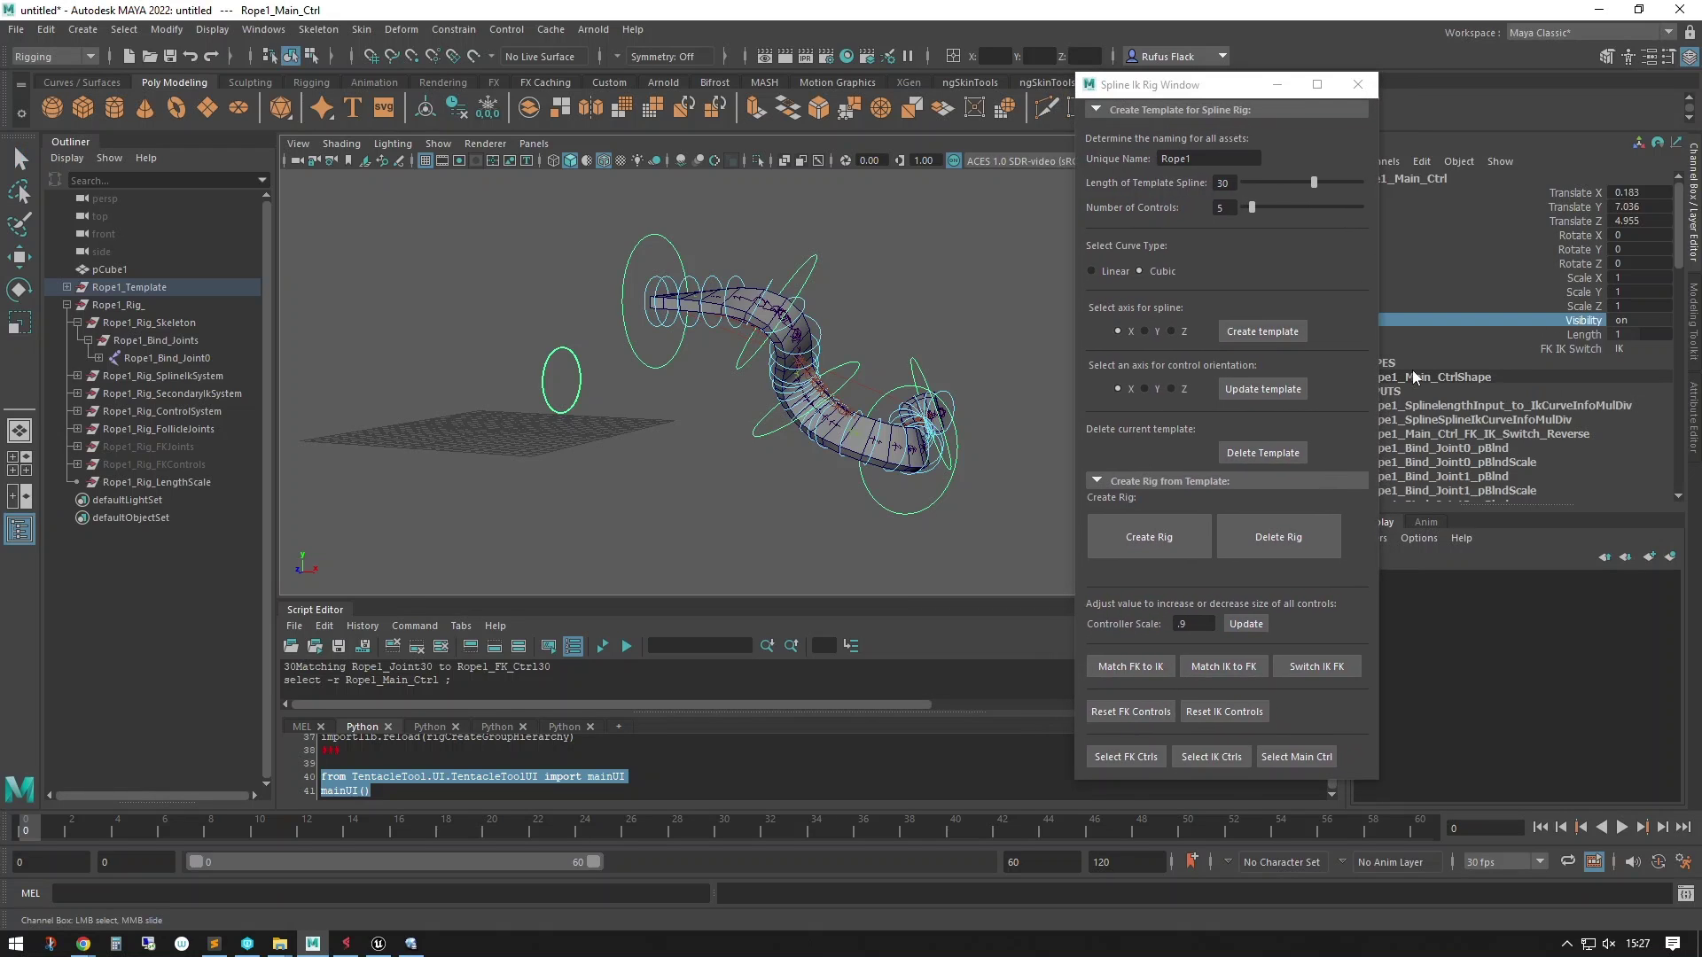
{"action": "left_click", "coordinate": [1523, 334]}
{"action": "mouse_move", "coordinate": [844, 497]}
{"action": "middle_mouse_down"}
{"action": "mouse_move", "coordinate": [819, 498]}
{"action": "mouse_move", "coordinate": [846, 515]}
{"action": "middle_mouse_up"}
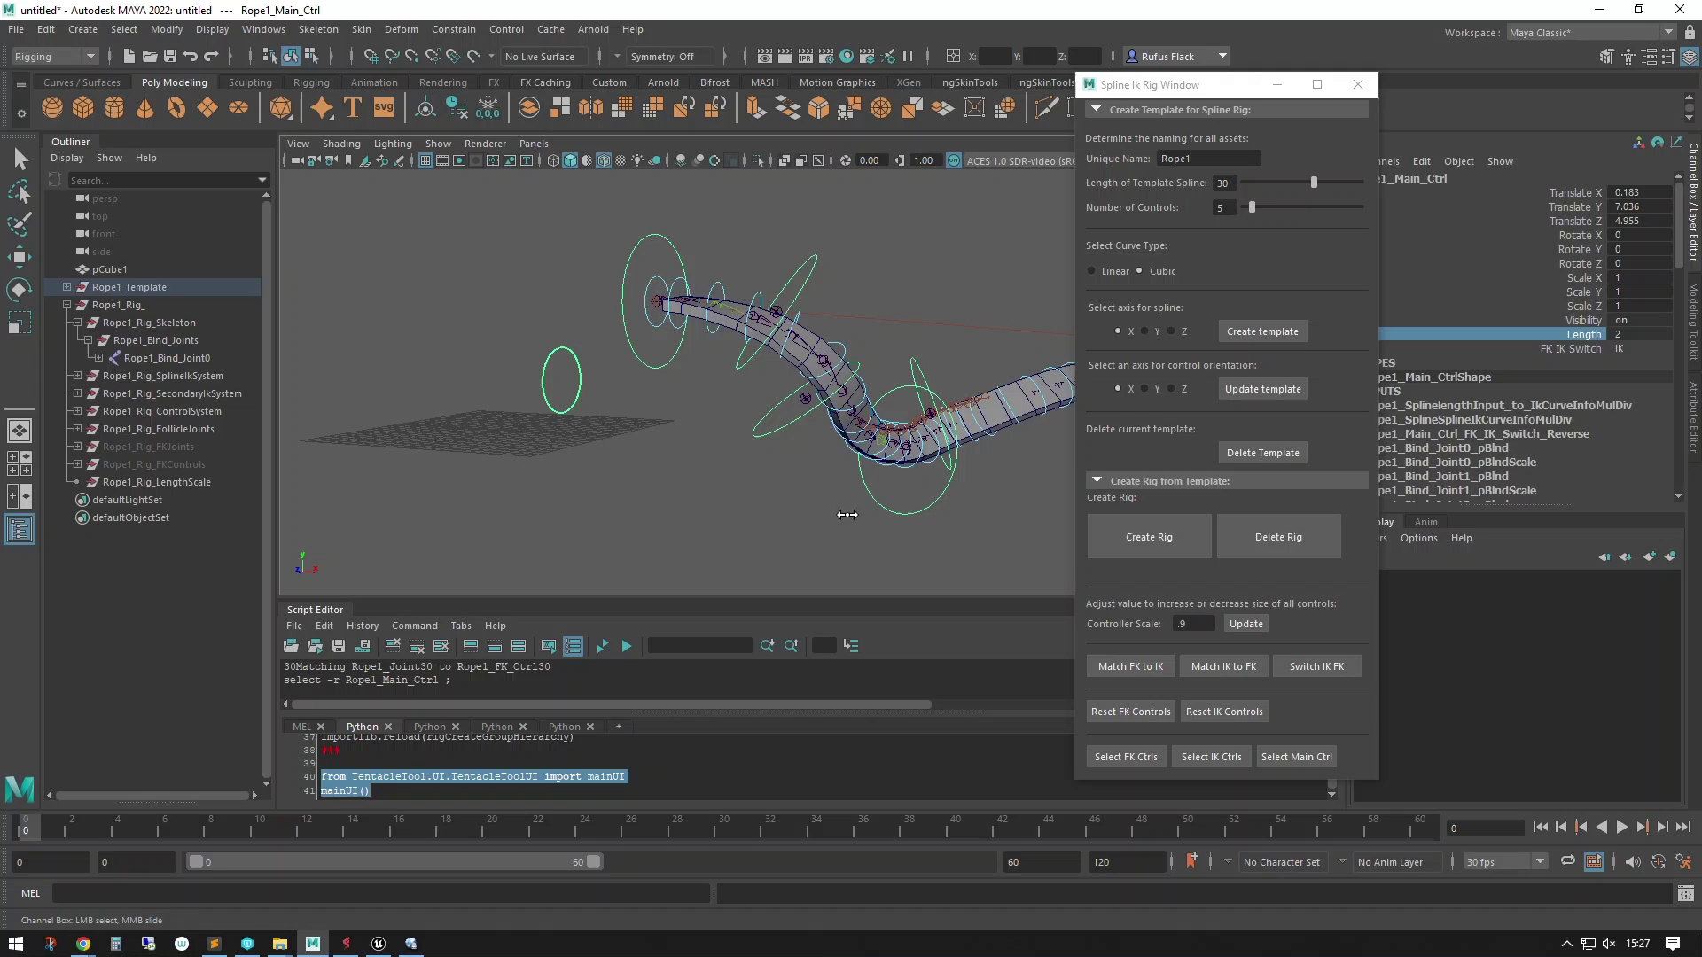
{"action": "left_click_drag", "start_coordinate": [848, 514], "coordinate": [575, 550], "text": "alt"}
Match the FK controls to the stretched IK pose
{"action": "left_click", "coordinate": [1125, 667]}
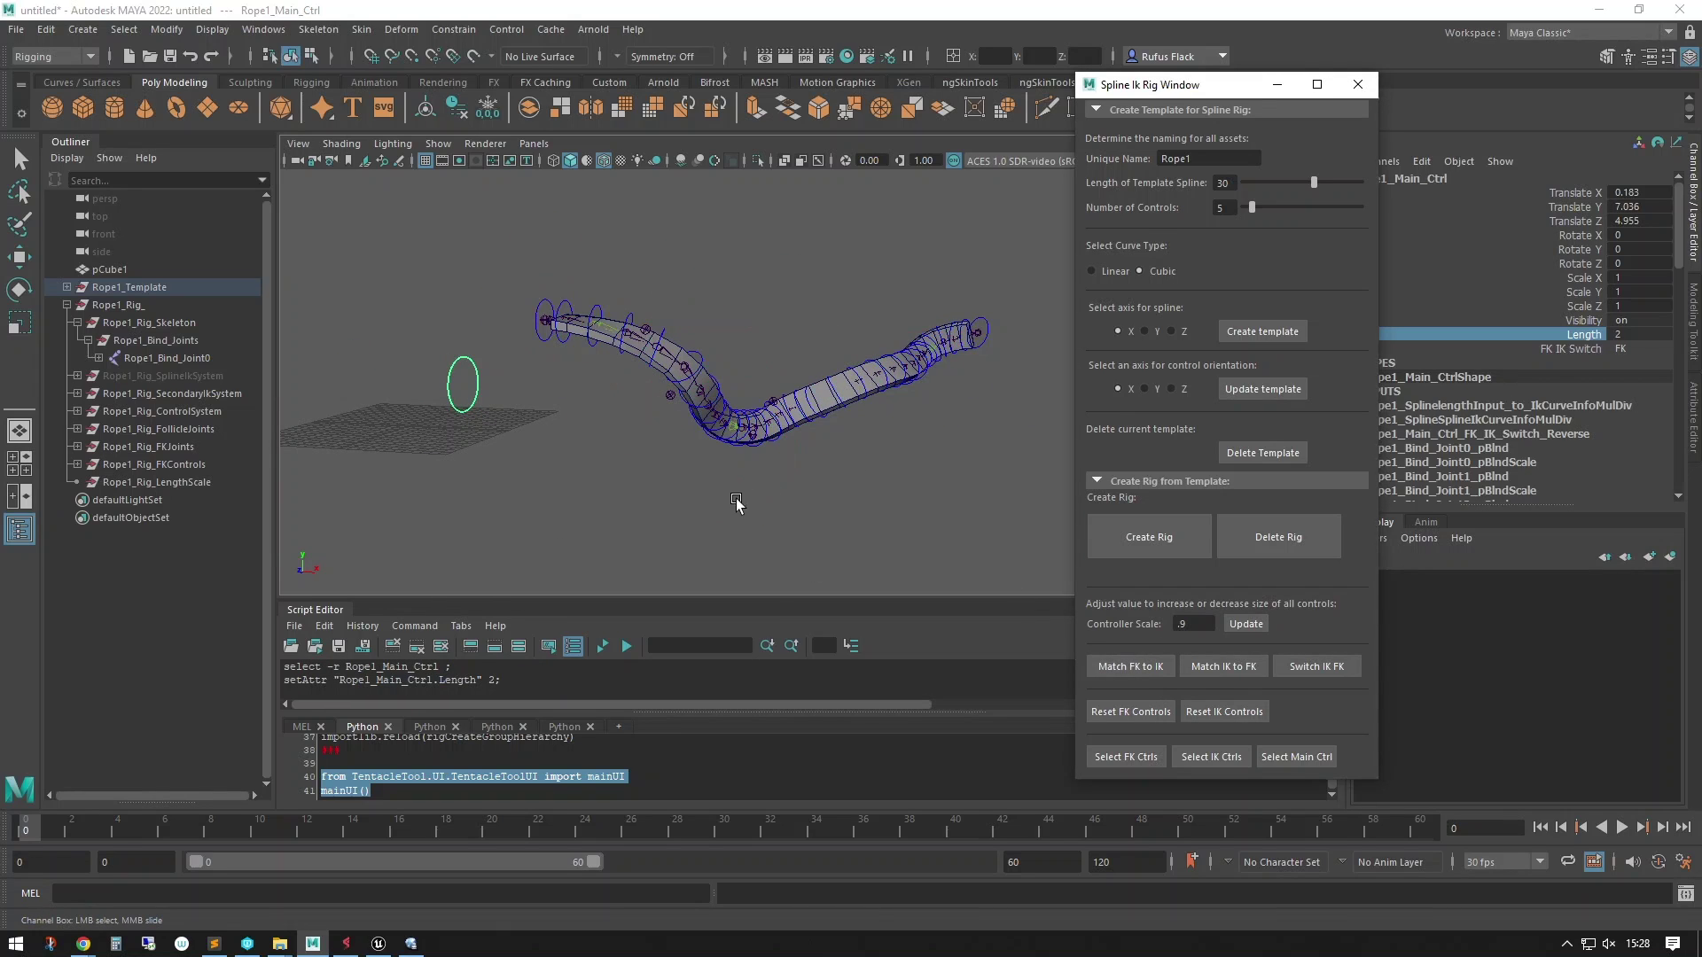
{"action": "left_click_drag", "start_coordinate": [661, 510], "coordinate": [725, 564], "text": "alt"}
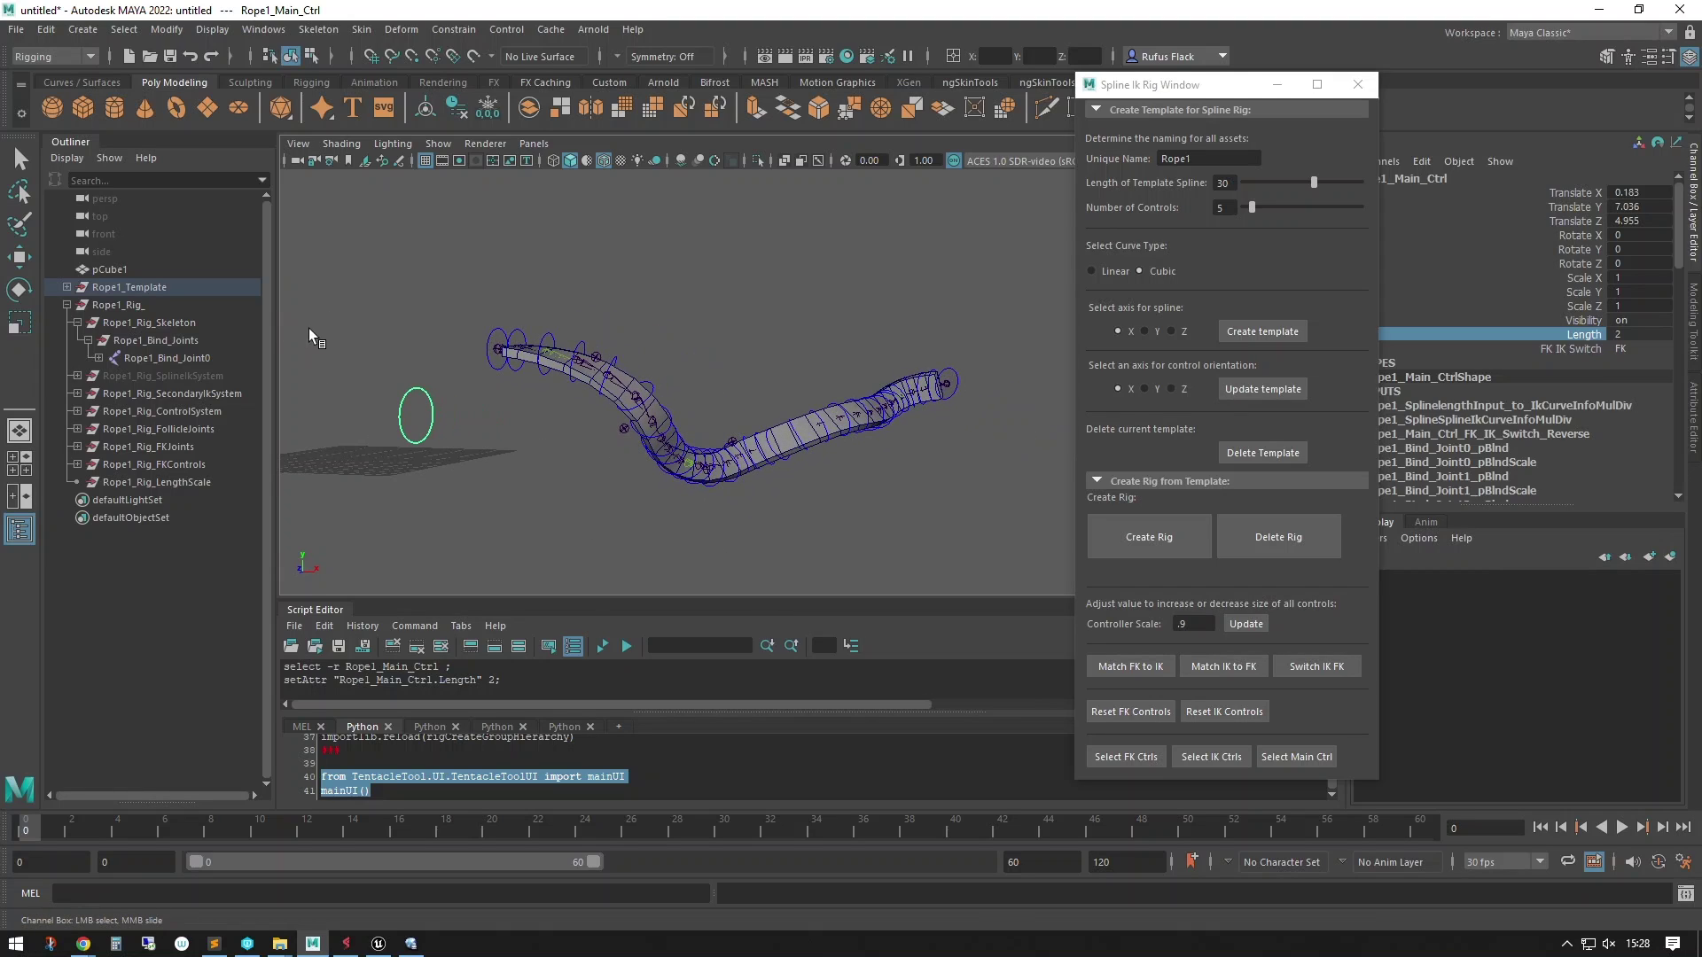
{"action": "left_click_drag", "start_coordinate": [434, 387], "coordinate": [524, 432], "text": "alt"}
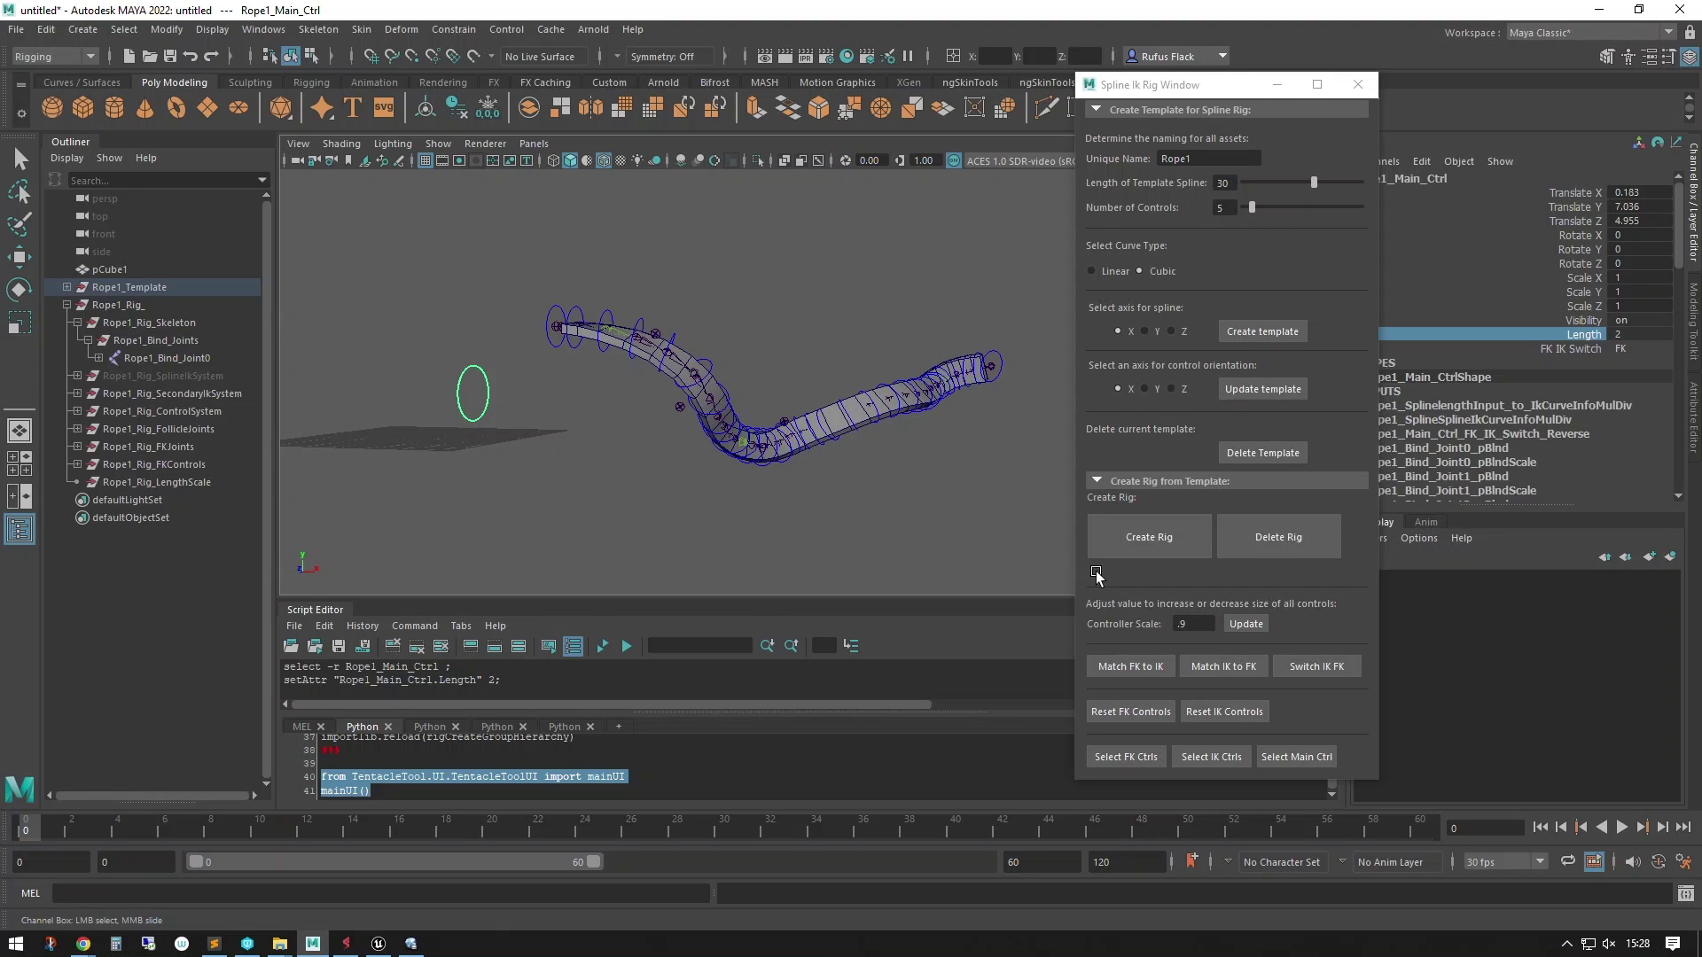
Reset the FK and IK controls, then set Length to 1 and Translate X/Y/Z to 0
{"action": "left_click", "coordinate": [1125, 710]}
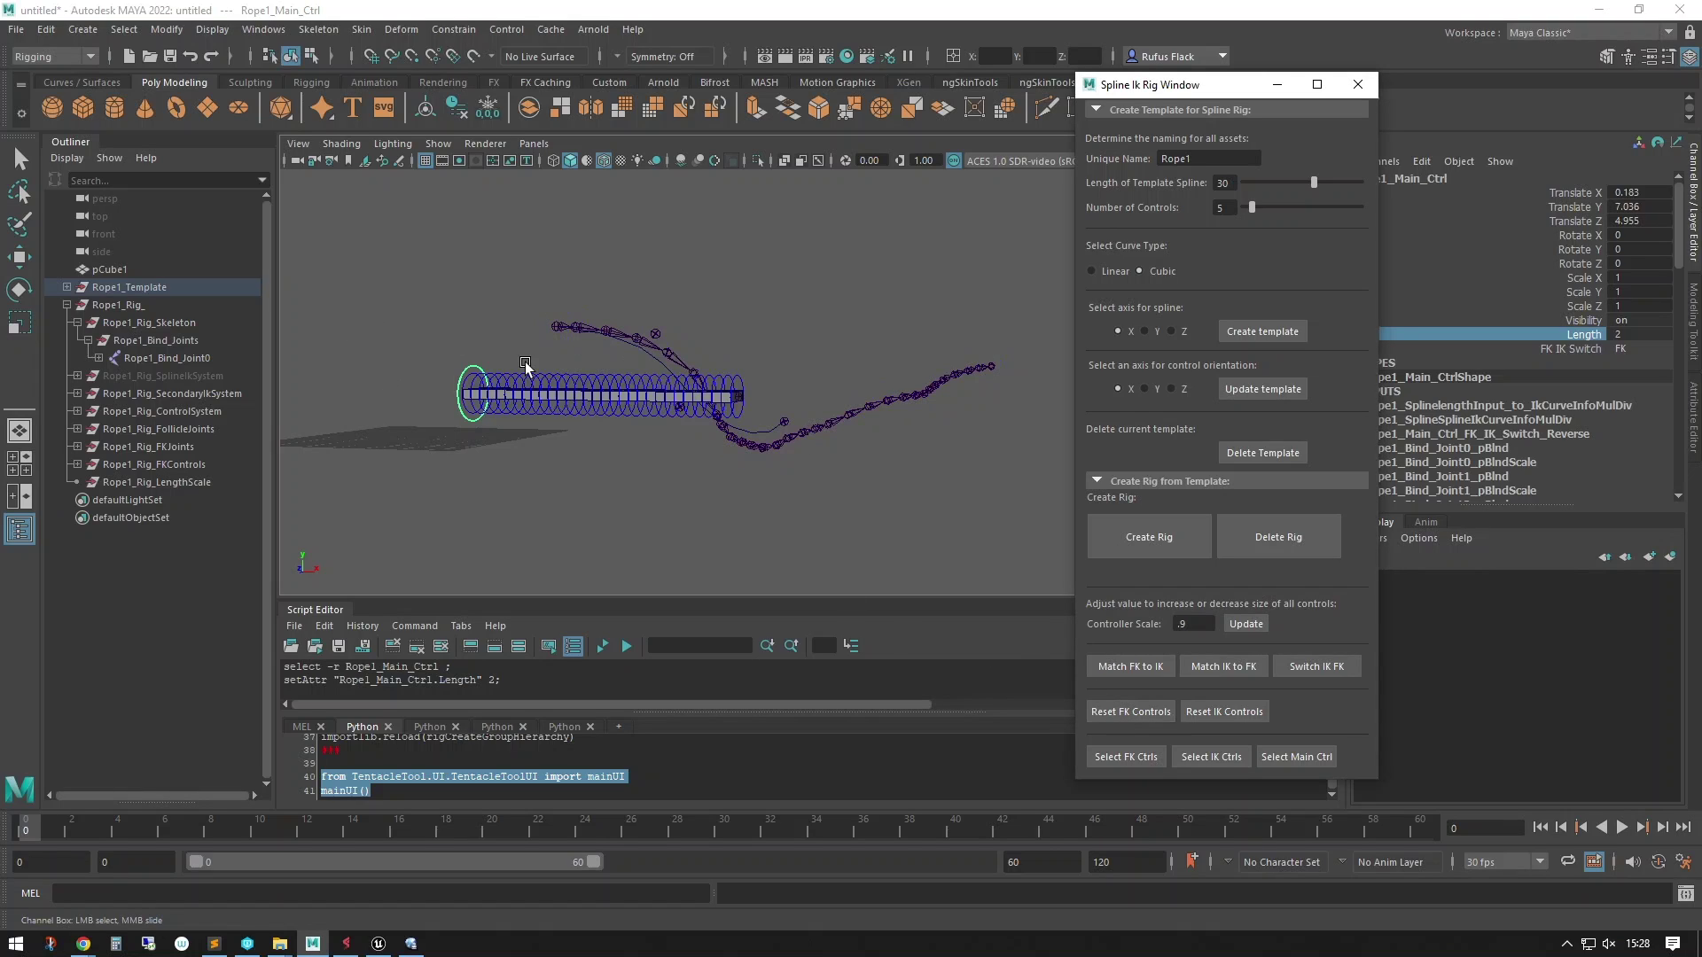
{"action": "left_click", "coordinate": [1214, 711]}
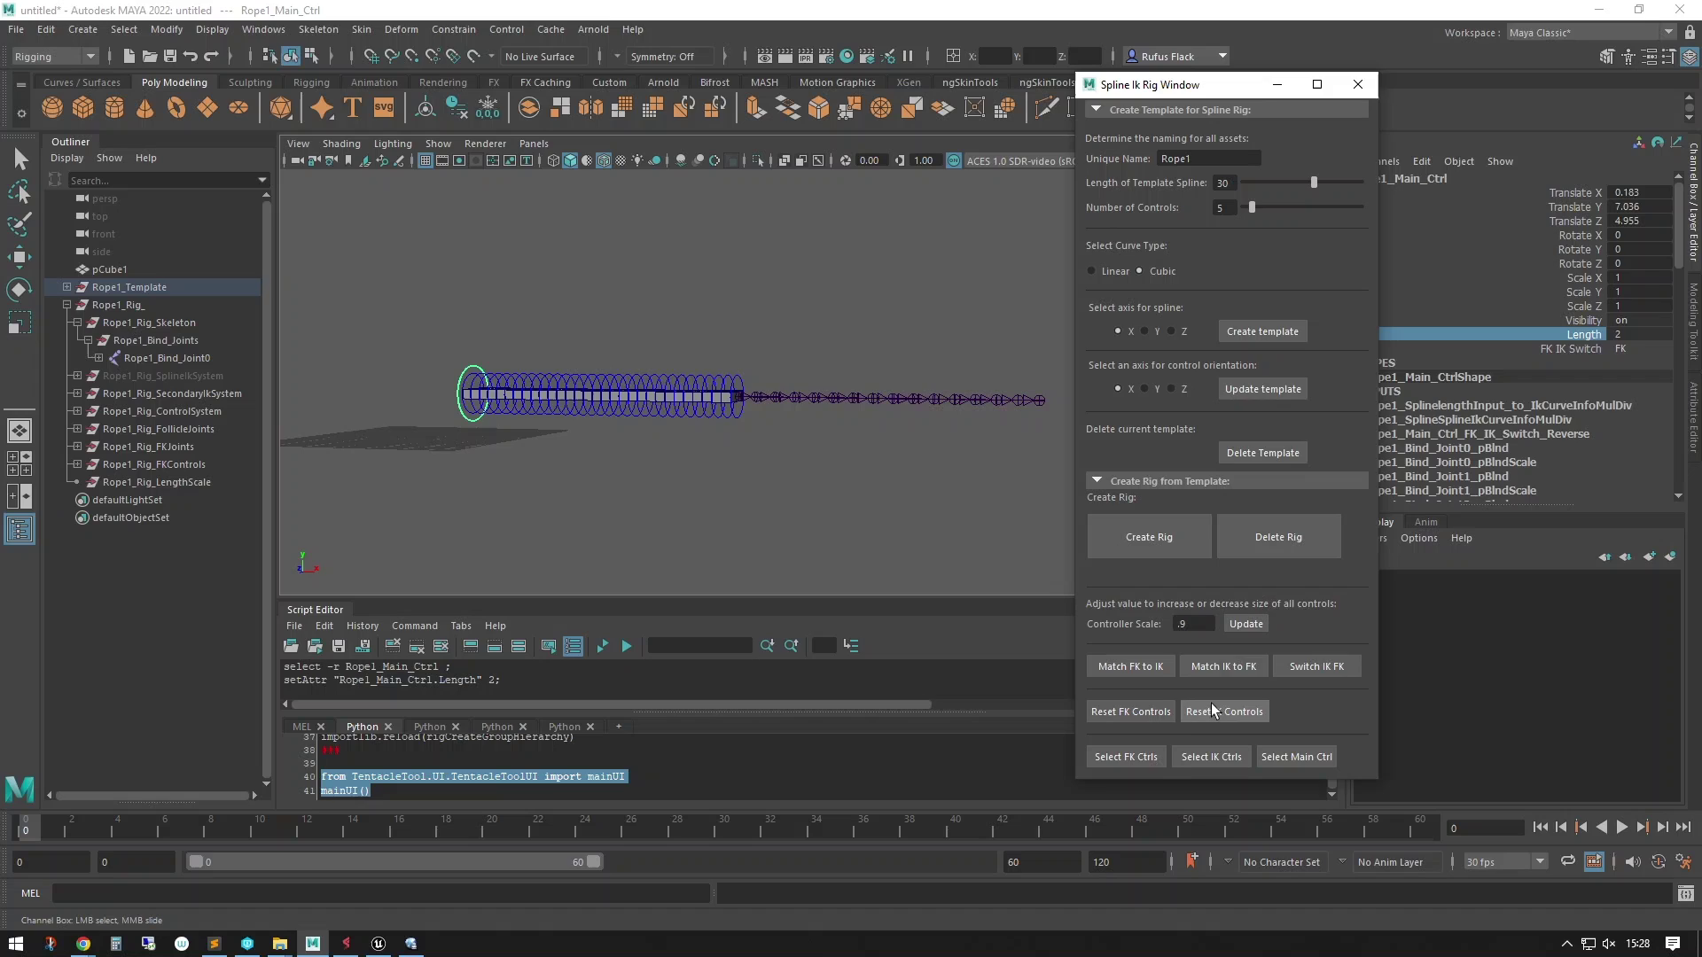
{"action": "double_click", "coordinate": [1615, 333]}
{"action": "type", "text": "1"}
{"action": "key", "text": "Return"}
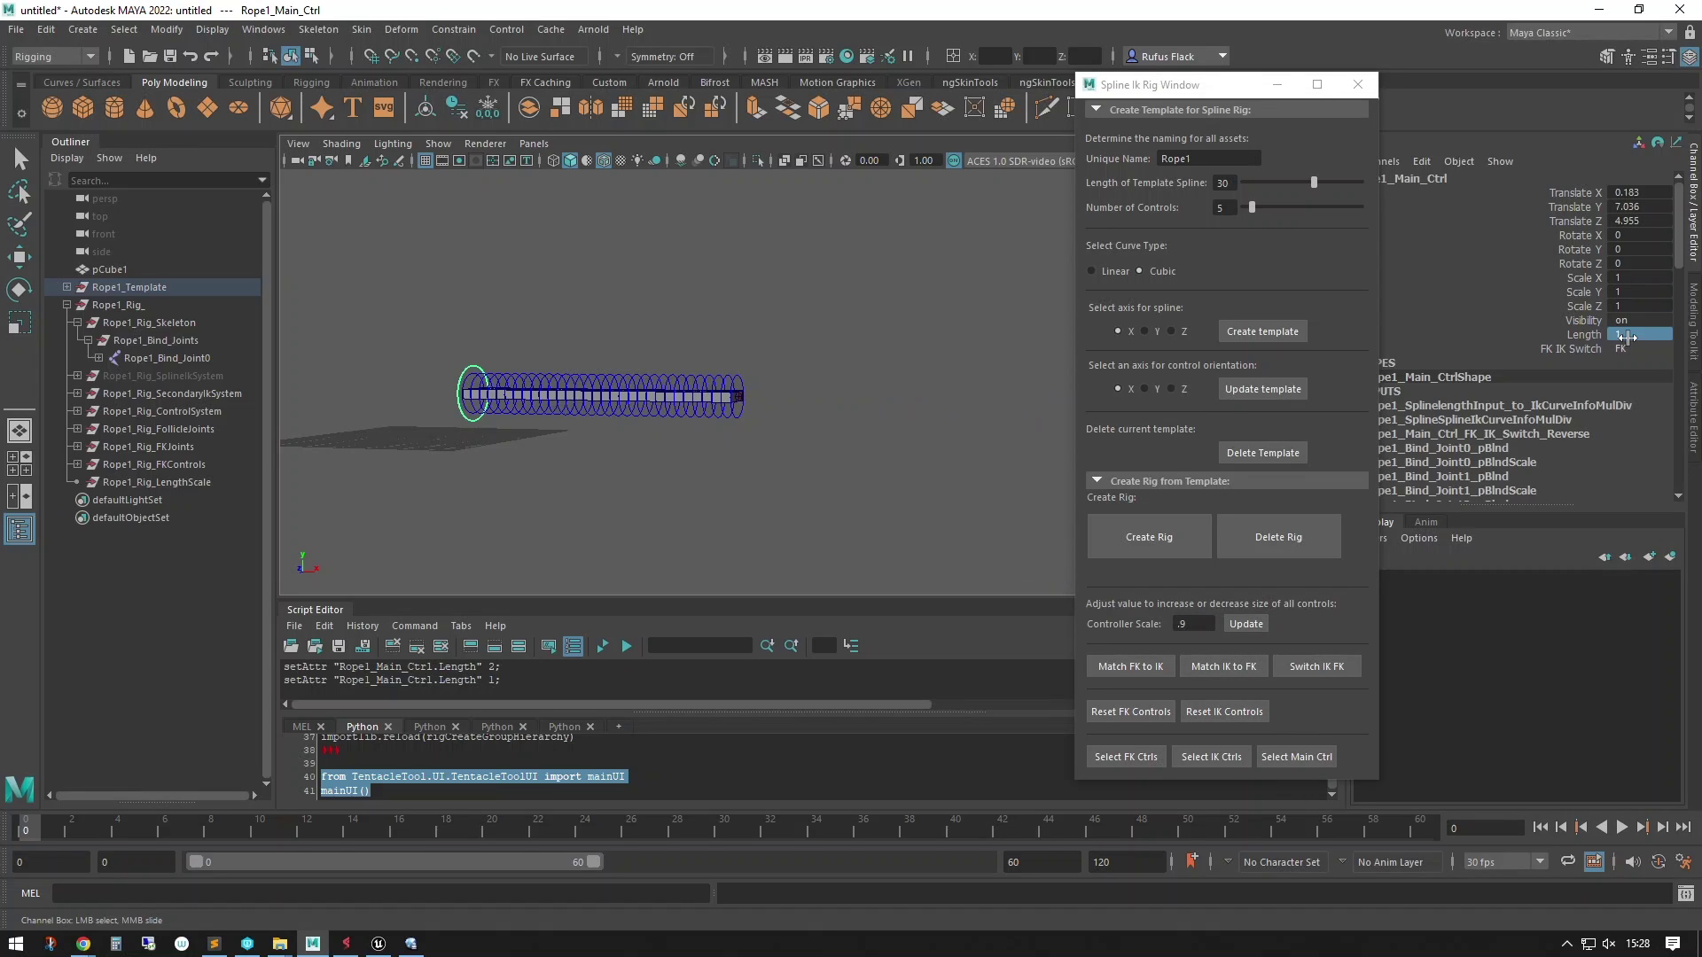
{"action": "left_click_drag", "start_coordinate": [1636, 221], "coordinate": [1638, 193]}
{"action": "type", "text": "0"}
{"action": "key", "text": "Return"}
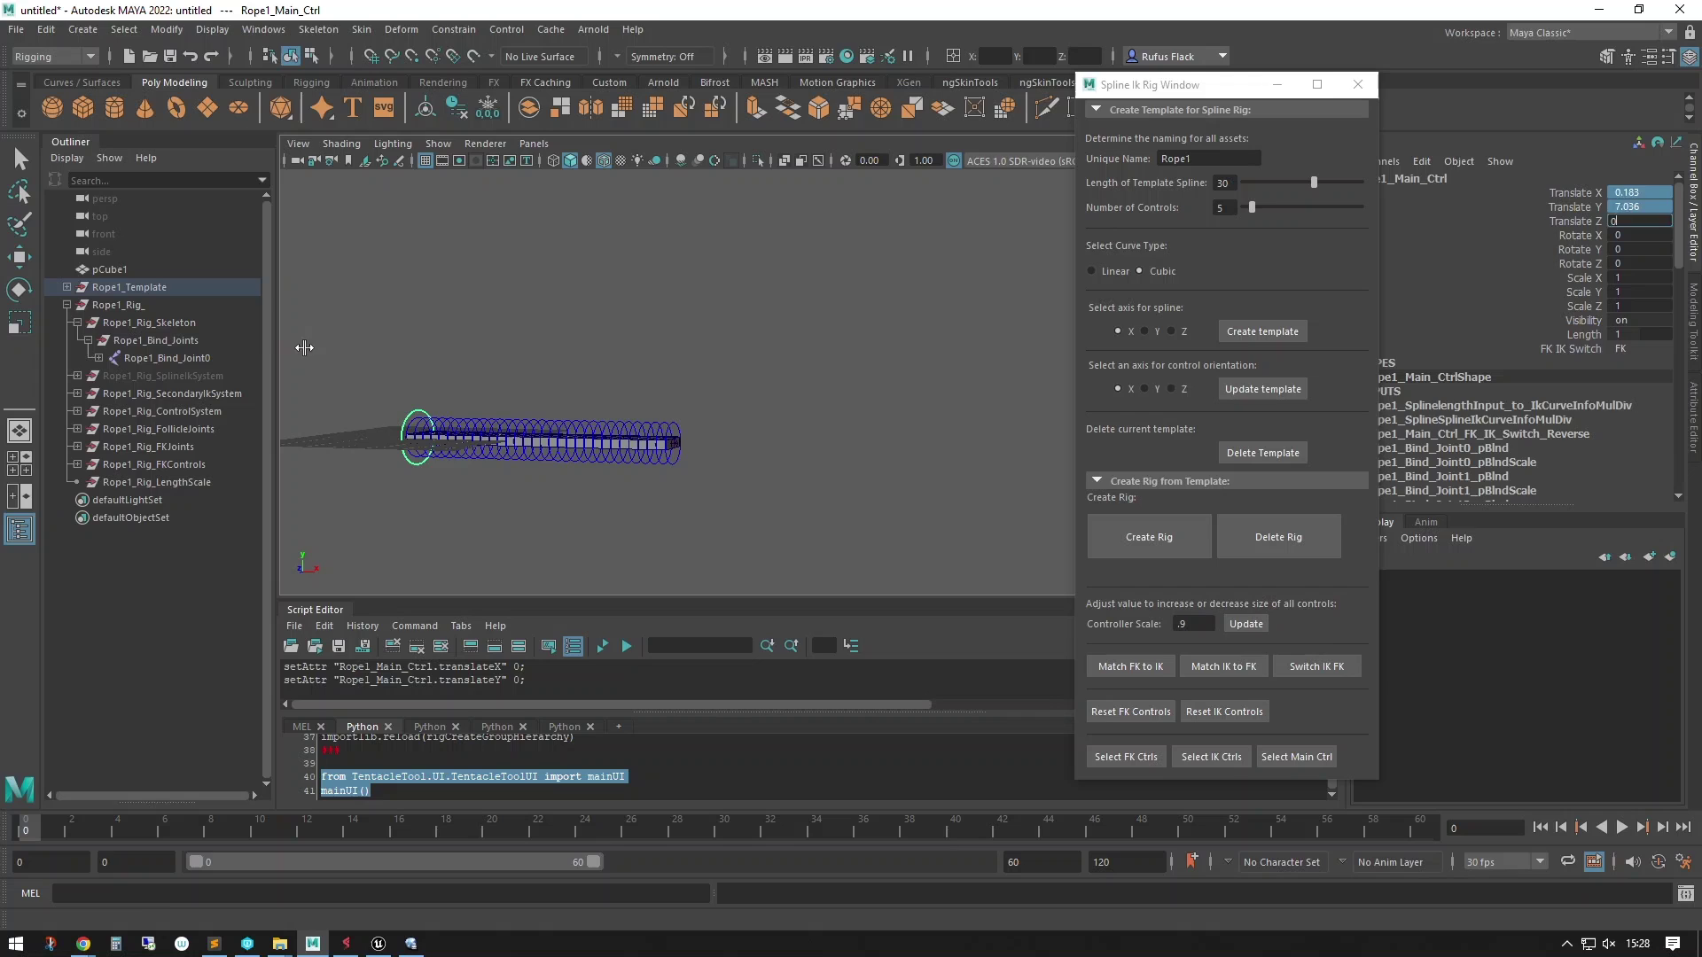
Deselect the main control and switch the straightened rope rig to IK mode
{"action": "middle_click_drag", "start_coordinate": [433, 484], "coordinate": [654, 467], "text": "alt"}
{"action": "right_click_drag", "start_coordinate": [654, 467], "coordinate": [885, 622], "text": "alt"}
{"action": "left_click_drag", "start_coordinate": [885, 622], "coordinate": [817, 585], "text": "alt"}
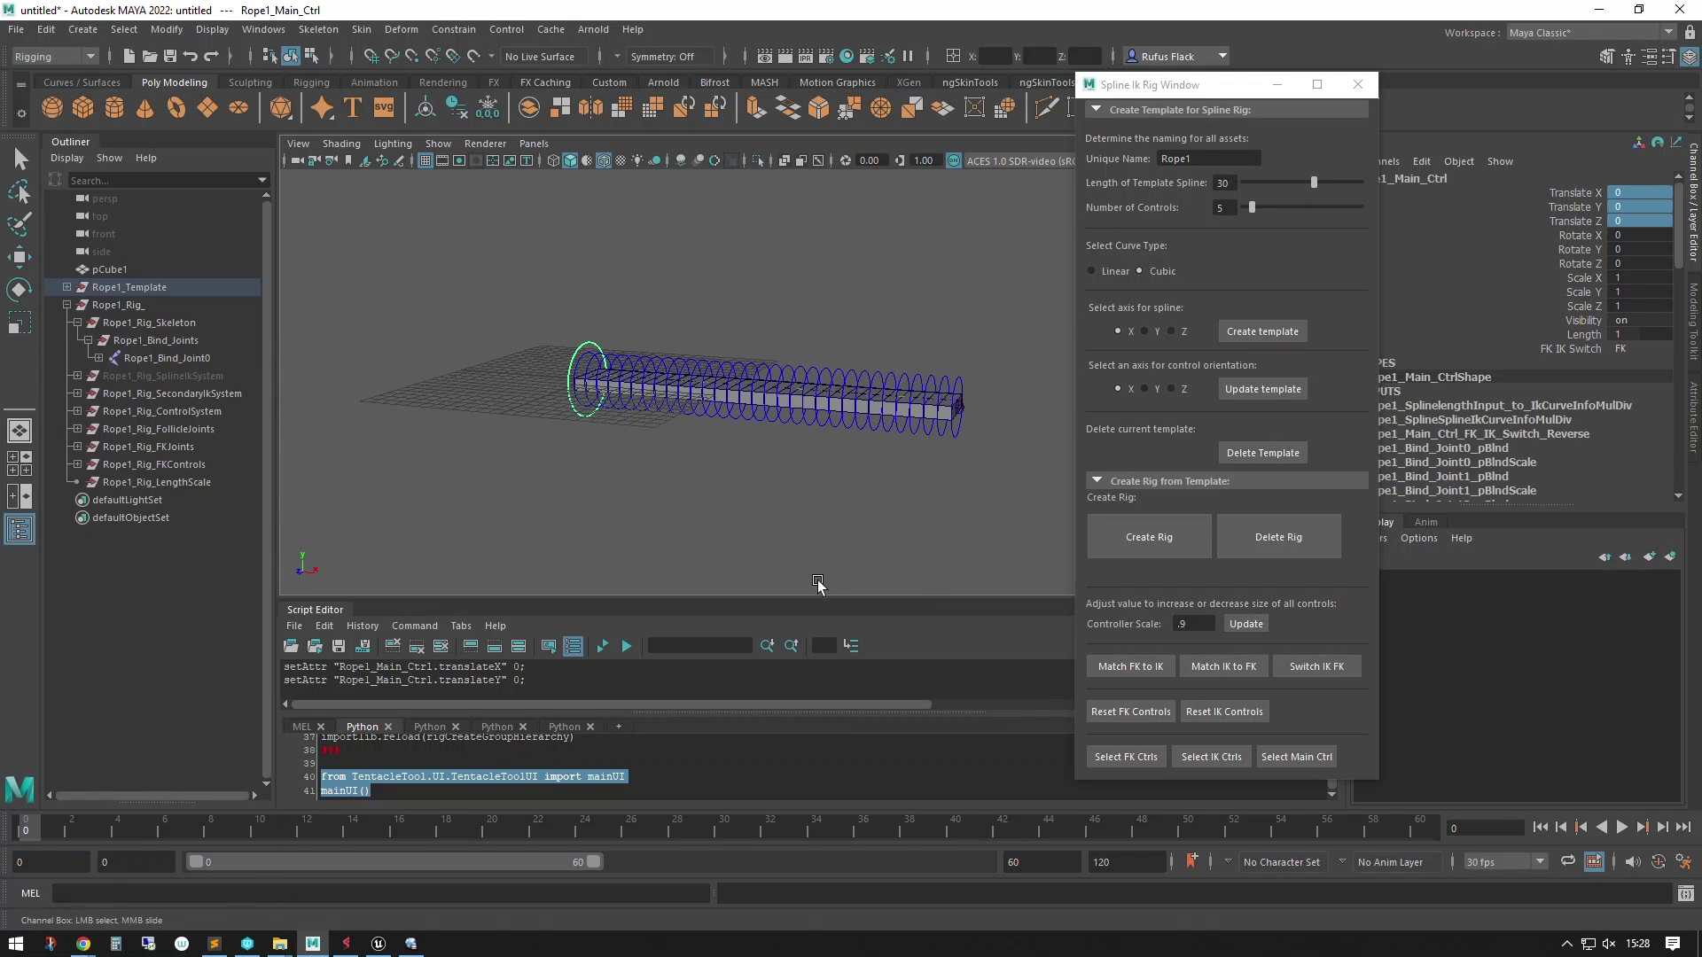
{"action": "left_click", "coordinate": [728, 539]}
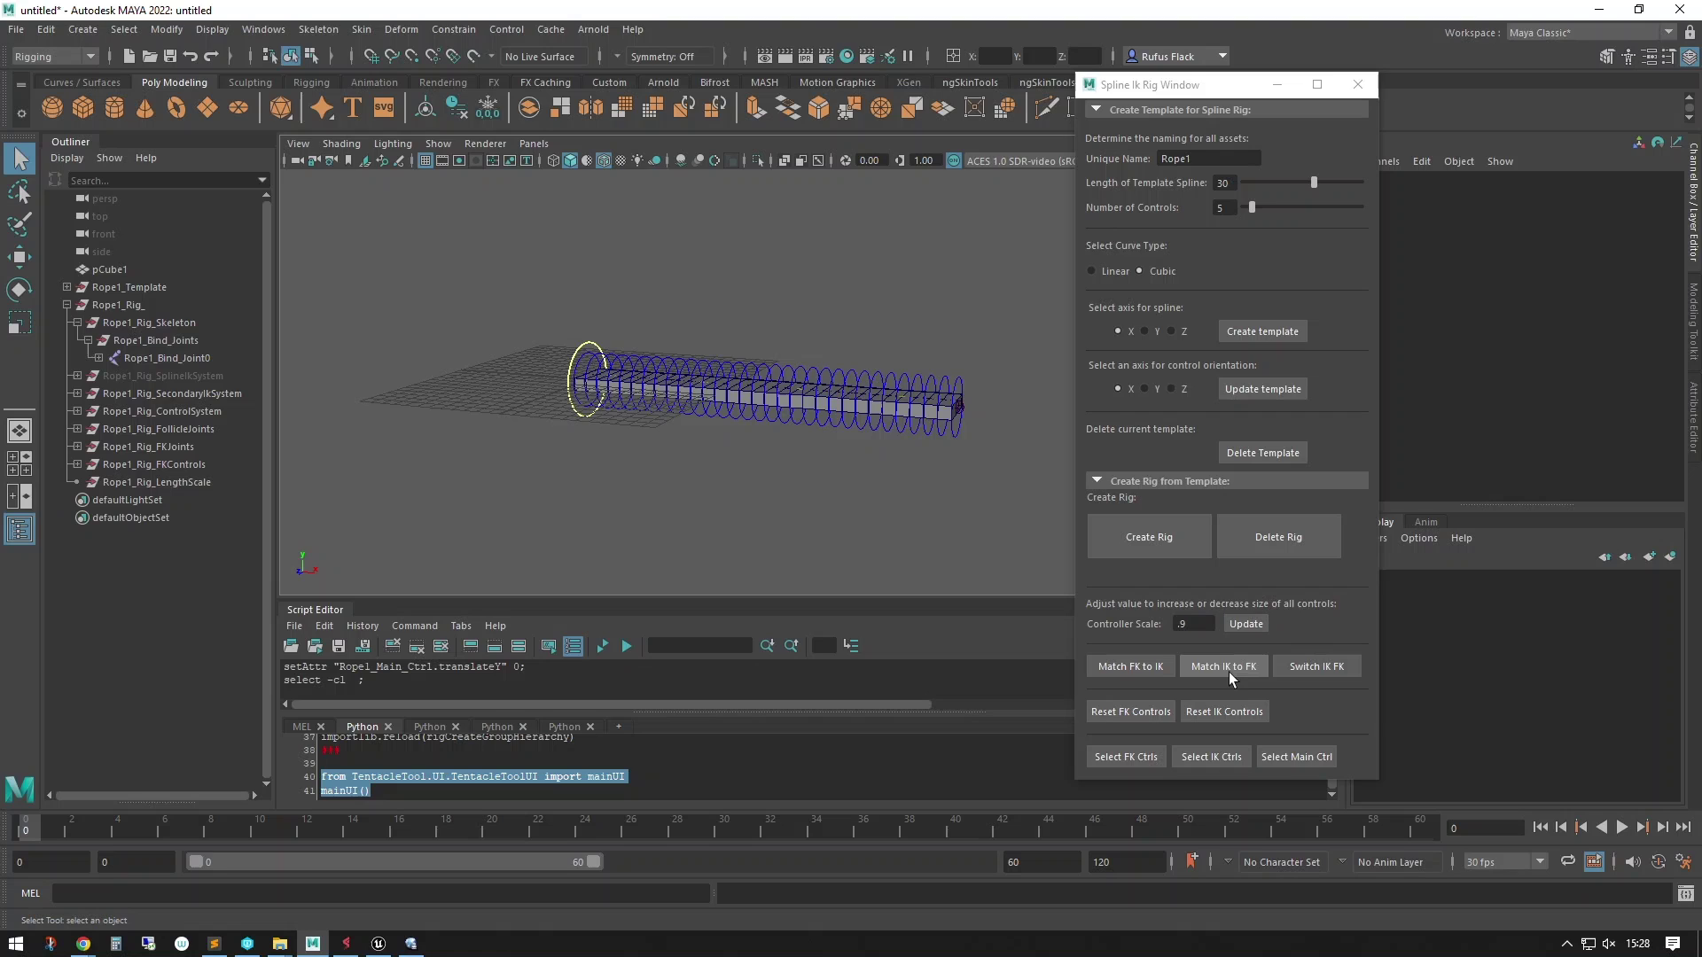
{"action": "left_click", "coordinate": [1334, 670]}
{"action": "left_click_drag", "start_coordinate": [764, 525], "coordinate": [593, 455], "text": "alt"}
{"action": "left_click_drag", "start_coordinate": [817, 446], "coordinate": [728, 483], "text": "alt"}
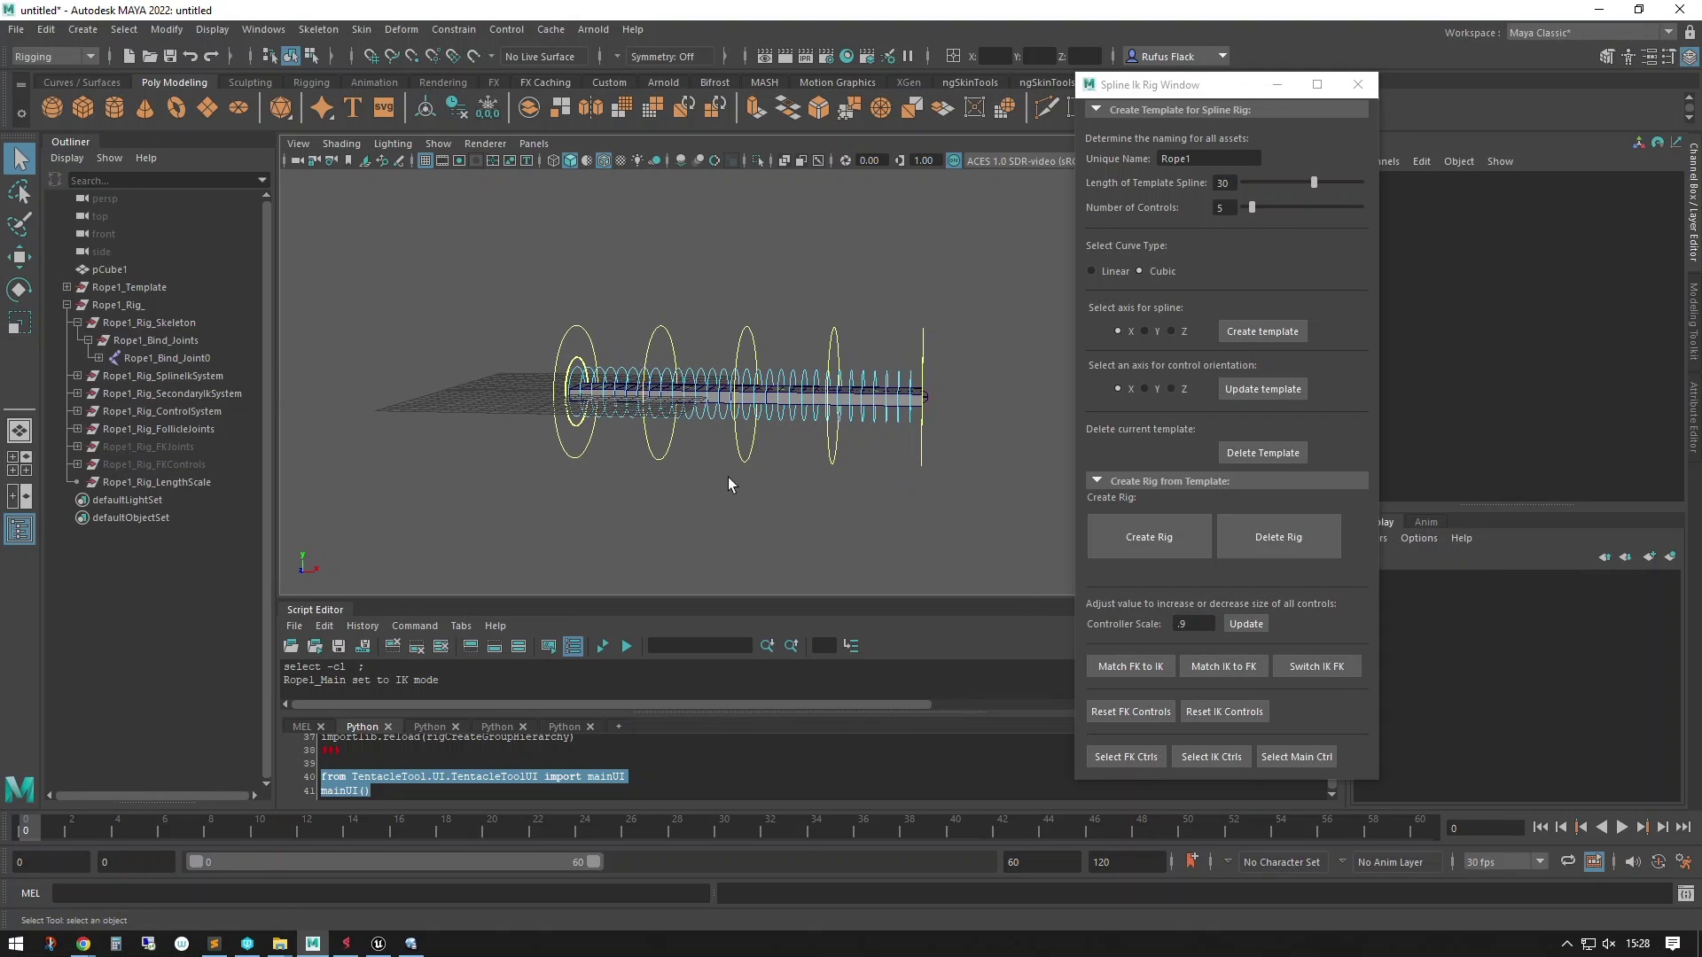
{"action": "left_click_drag", "start_coordinate": [648, 535], "coordinate": [604, 546], "text": "alt"}
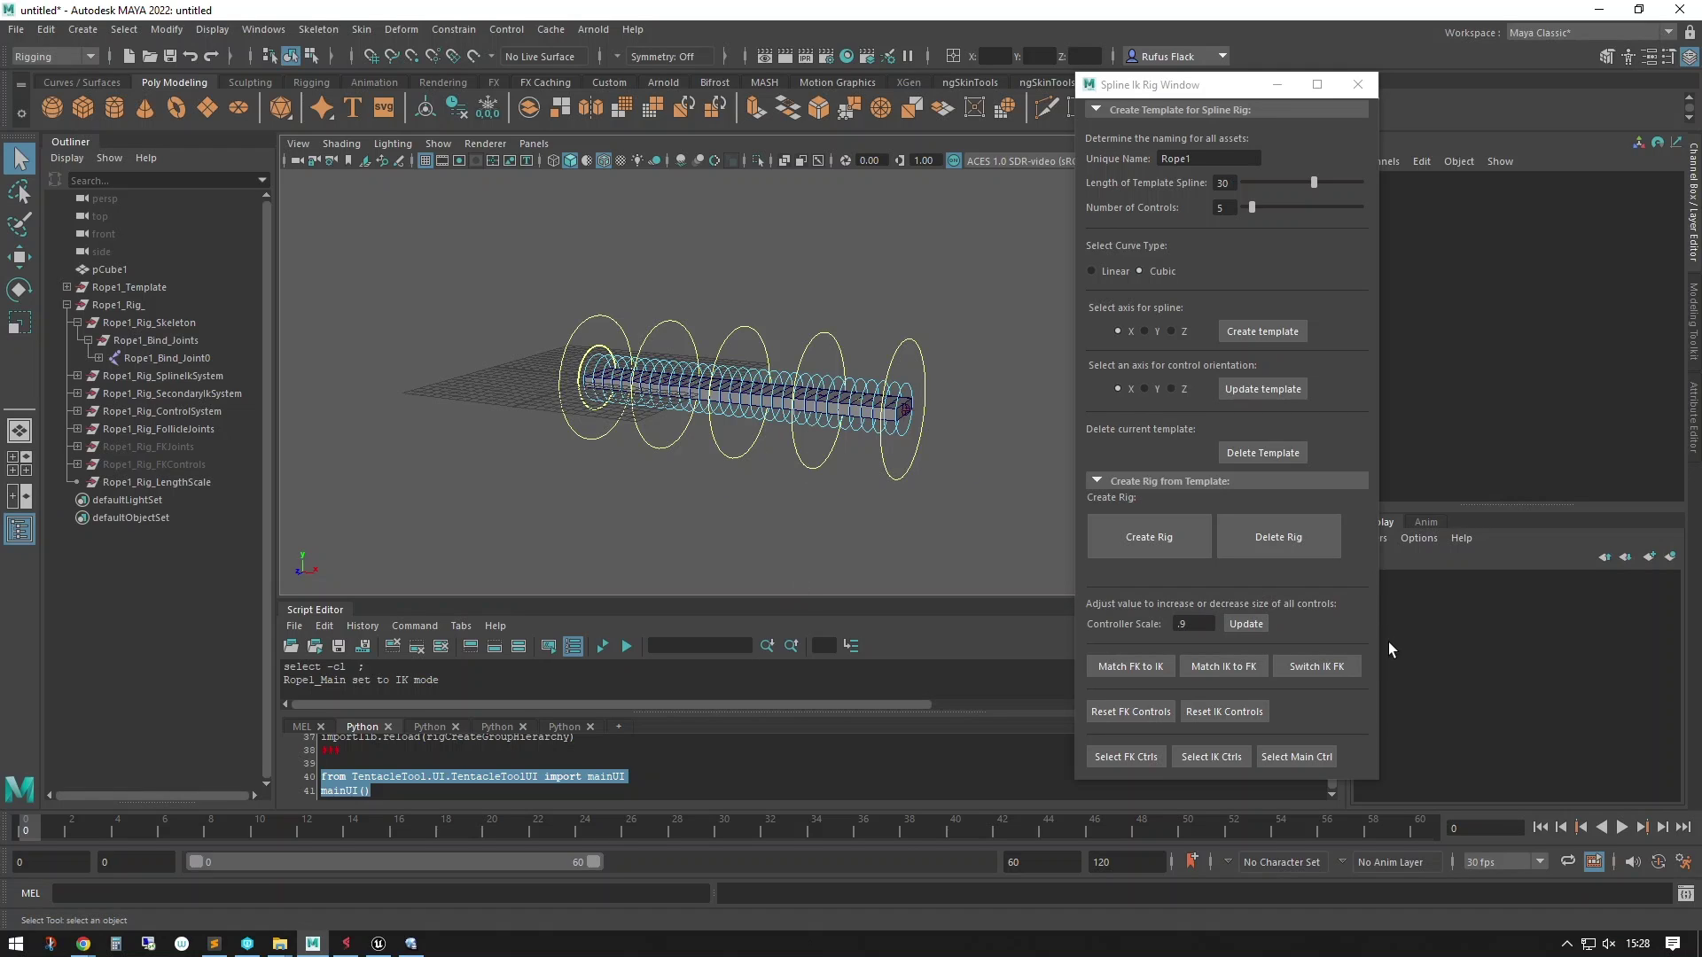
Delete the Rope1 rig, then test-move the template main and third IK controls and undo
{"action": "left_click", "coordinate": [1284, 535]}
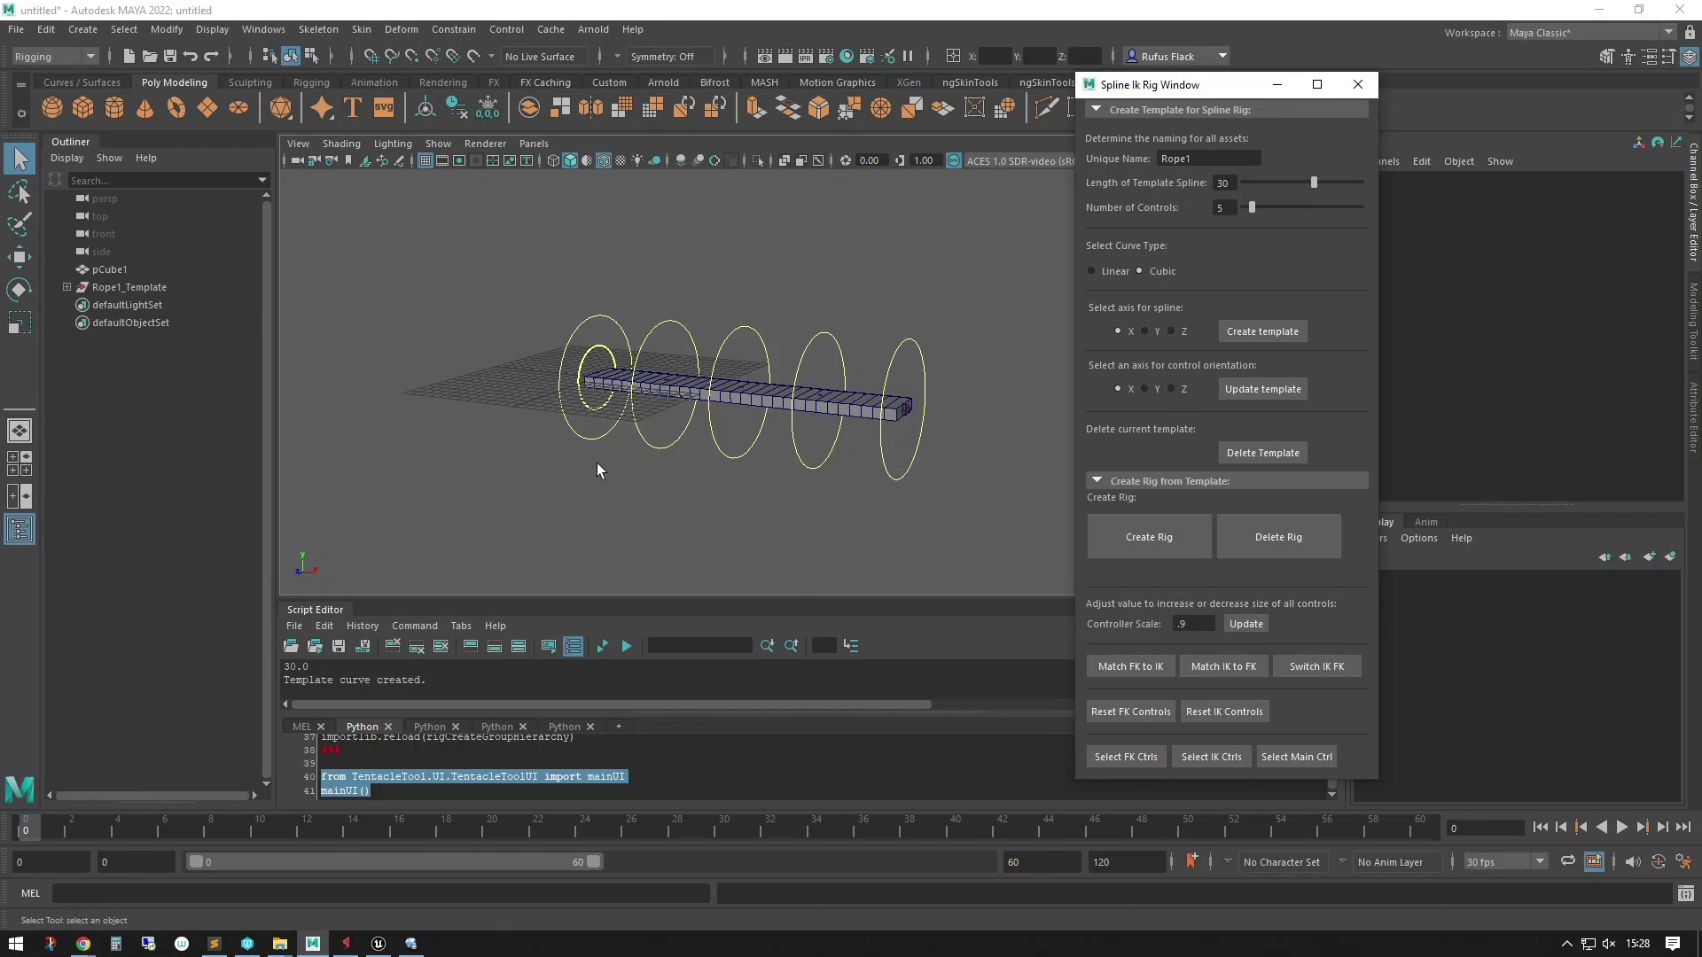
{"action": "left_click_drag", "start_coordinate": [598, 463], "coordinate": [588, 446], "text": "alt"}
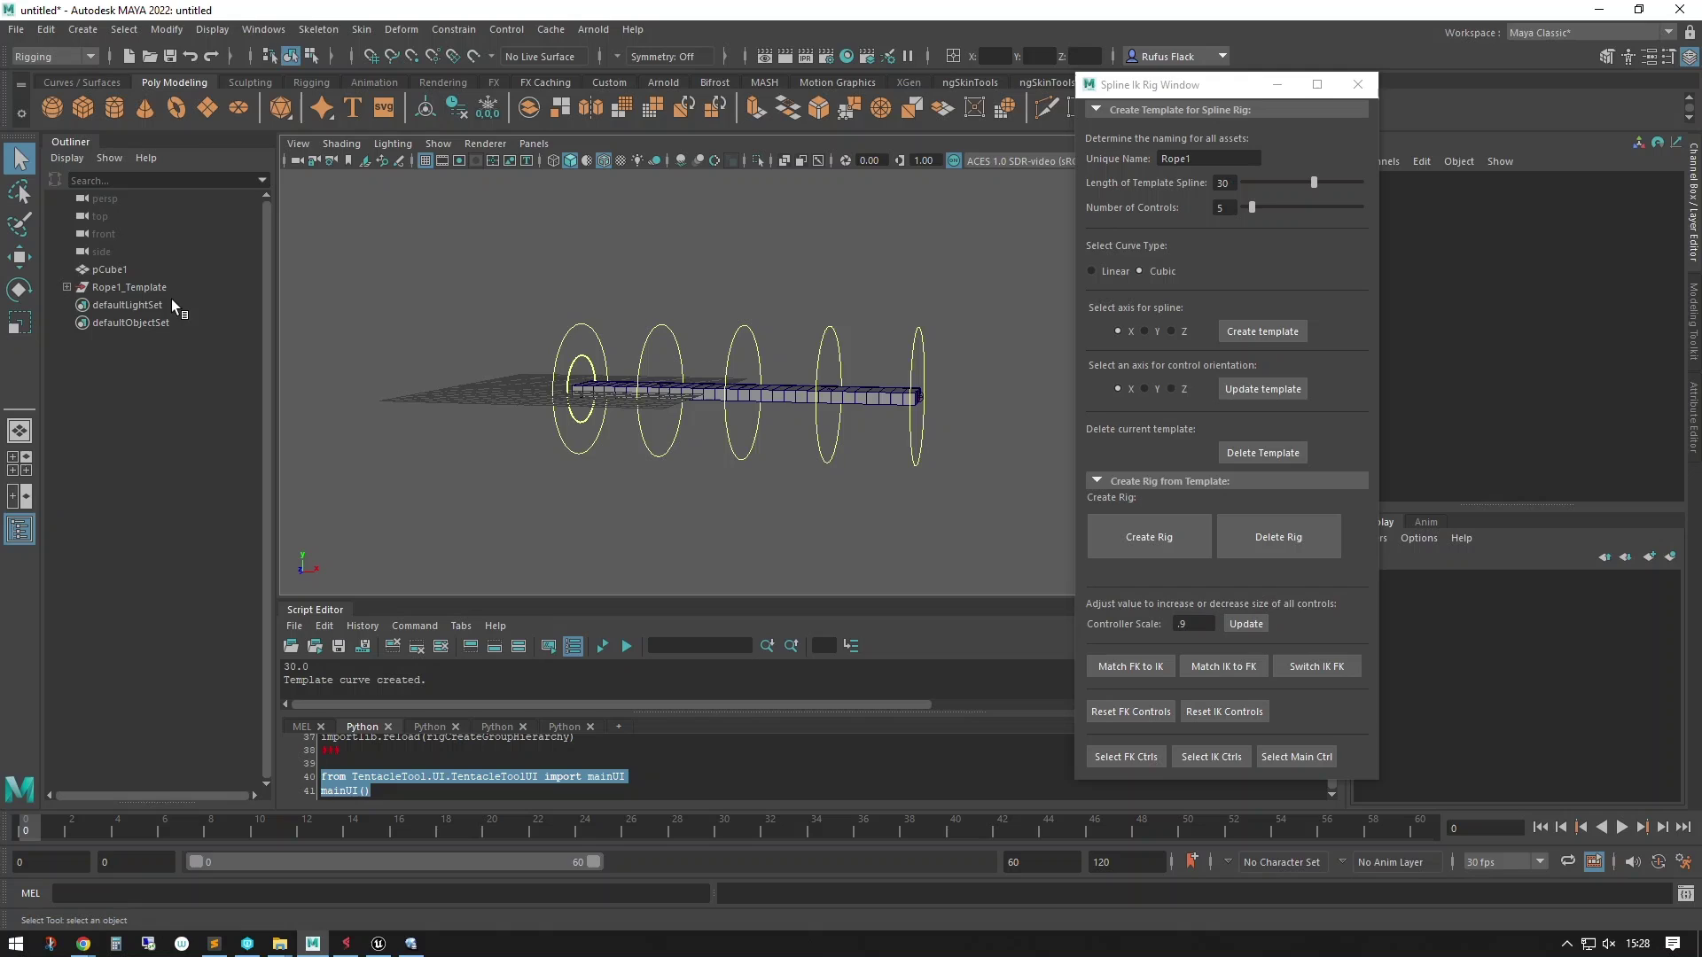
{"action": "left_click", "coordinate": [591, 437]}
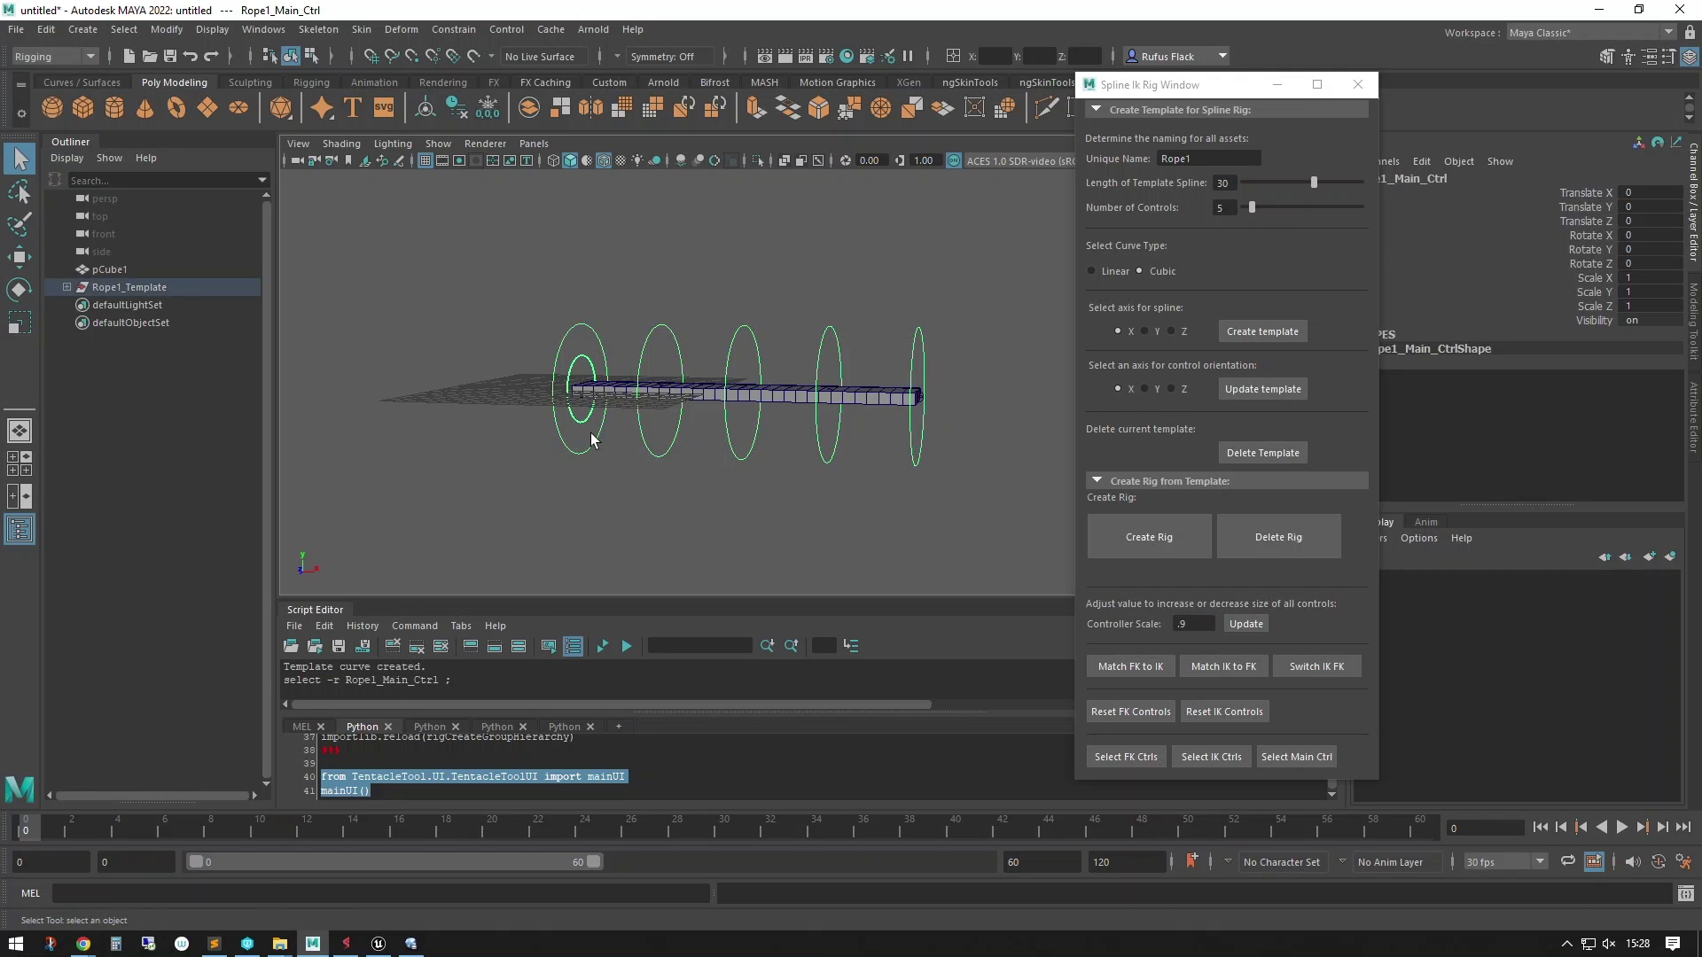
{"action": "key", "text": "w"}
{"action": "middle_click_drag", "start_coordinate": [592, 436], "coordinate": [547, 331]}
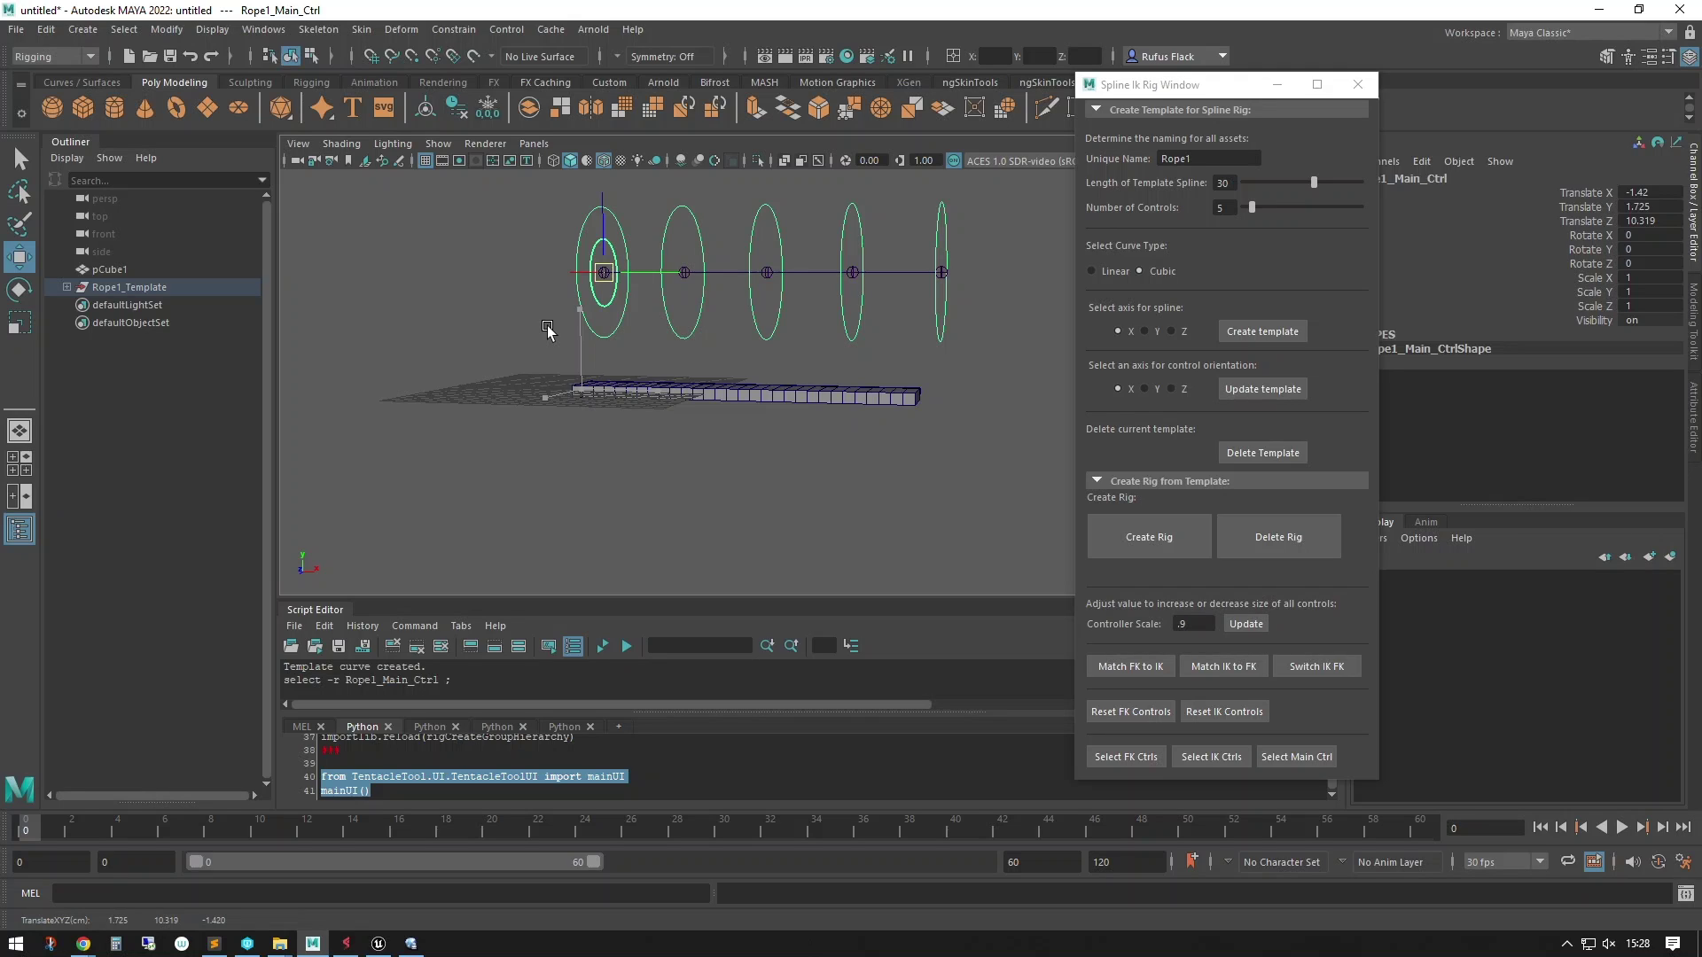
{"action": "key", "text": "ctrl+z"}
{"action": "left_click", "coordinate": [833, 447]}
{"action": "middle_click_drag", "start_coordinate": [833, 448], "coordinate": [836, 303]}
{"action": "key", "text": "ctrl+z"}
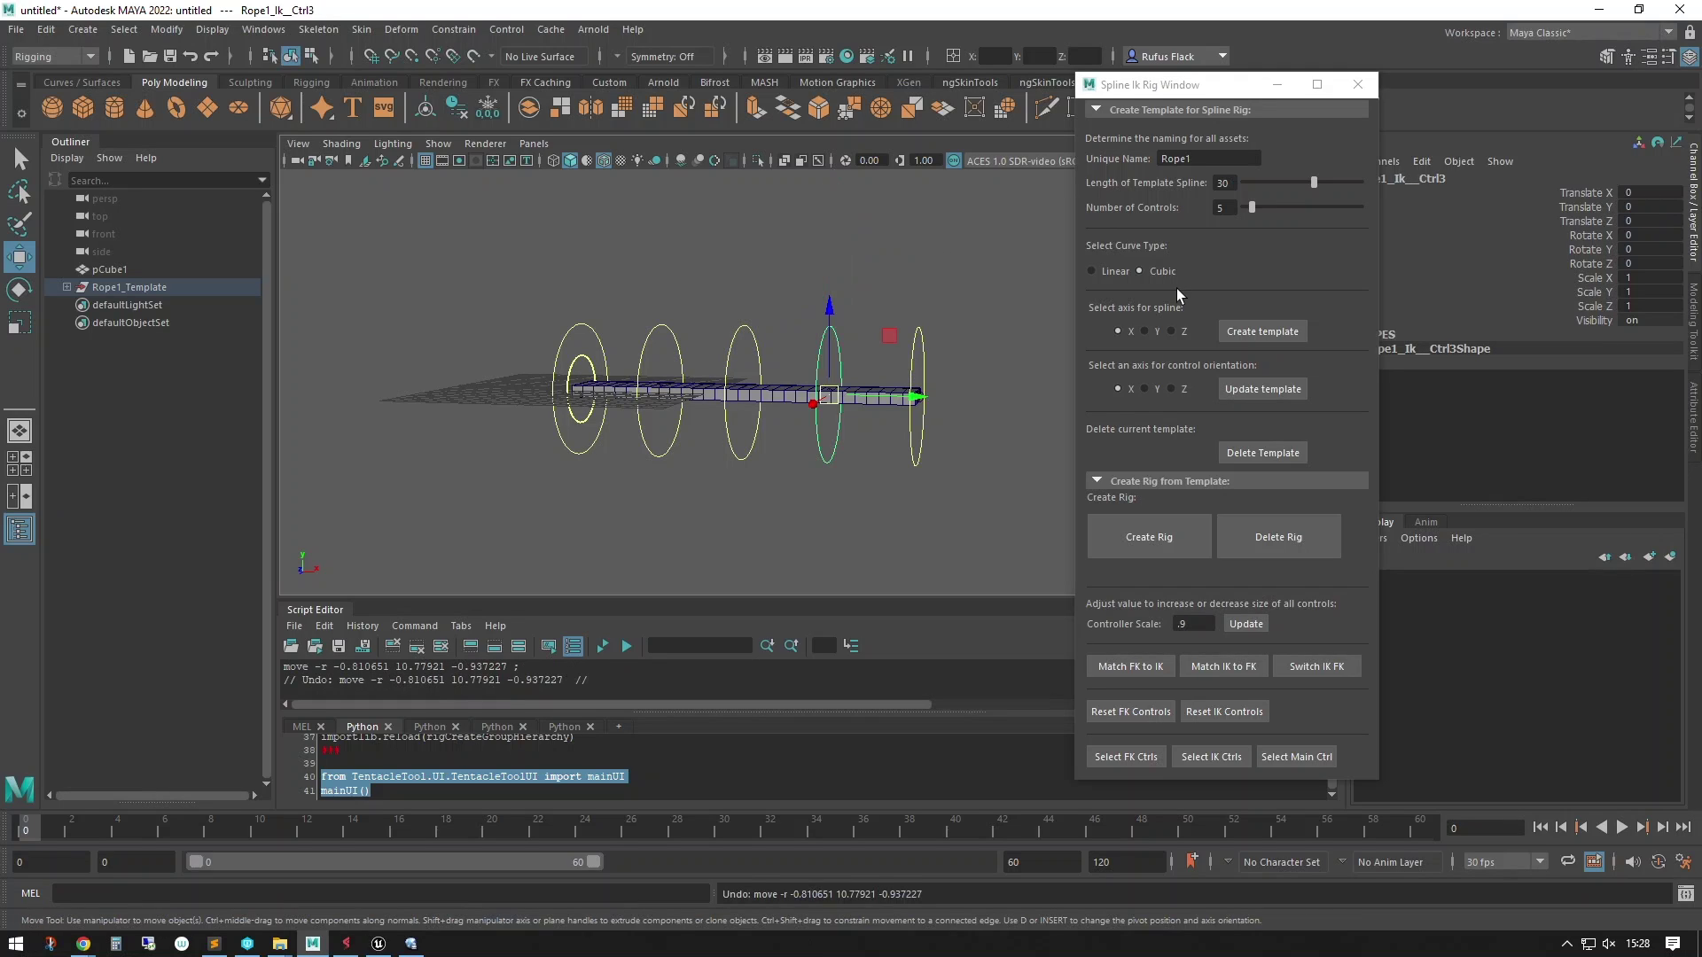
Set the template to 8 controls with a spline length of 40
{"action": "left_click", "coordinate": [1232, 213]}
{"action": "type", "text": "8"}
{"action": "key", "text": "Tab"}
{"action": "type", "text": "4"}
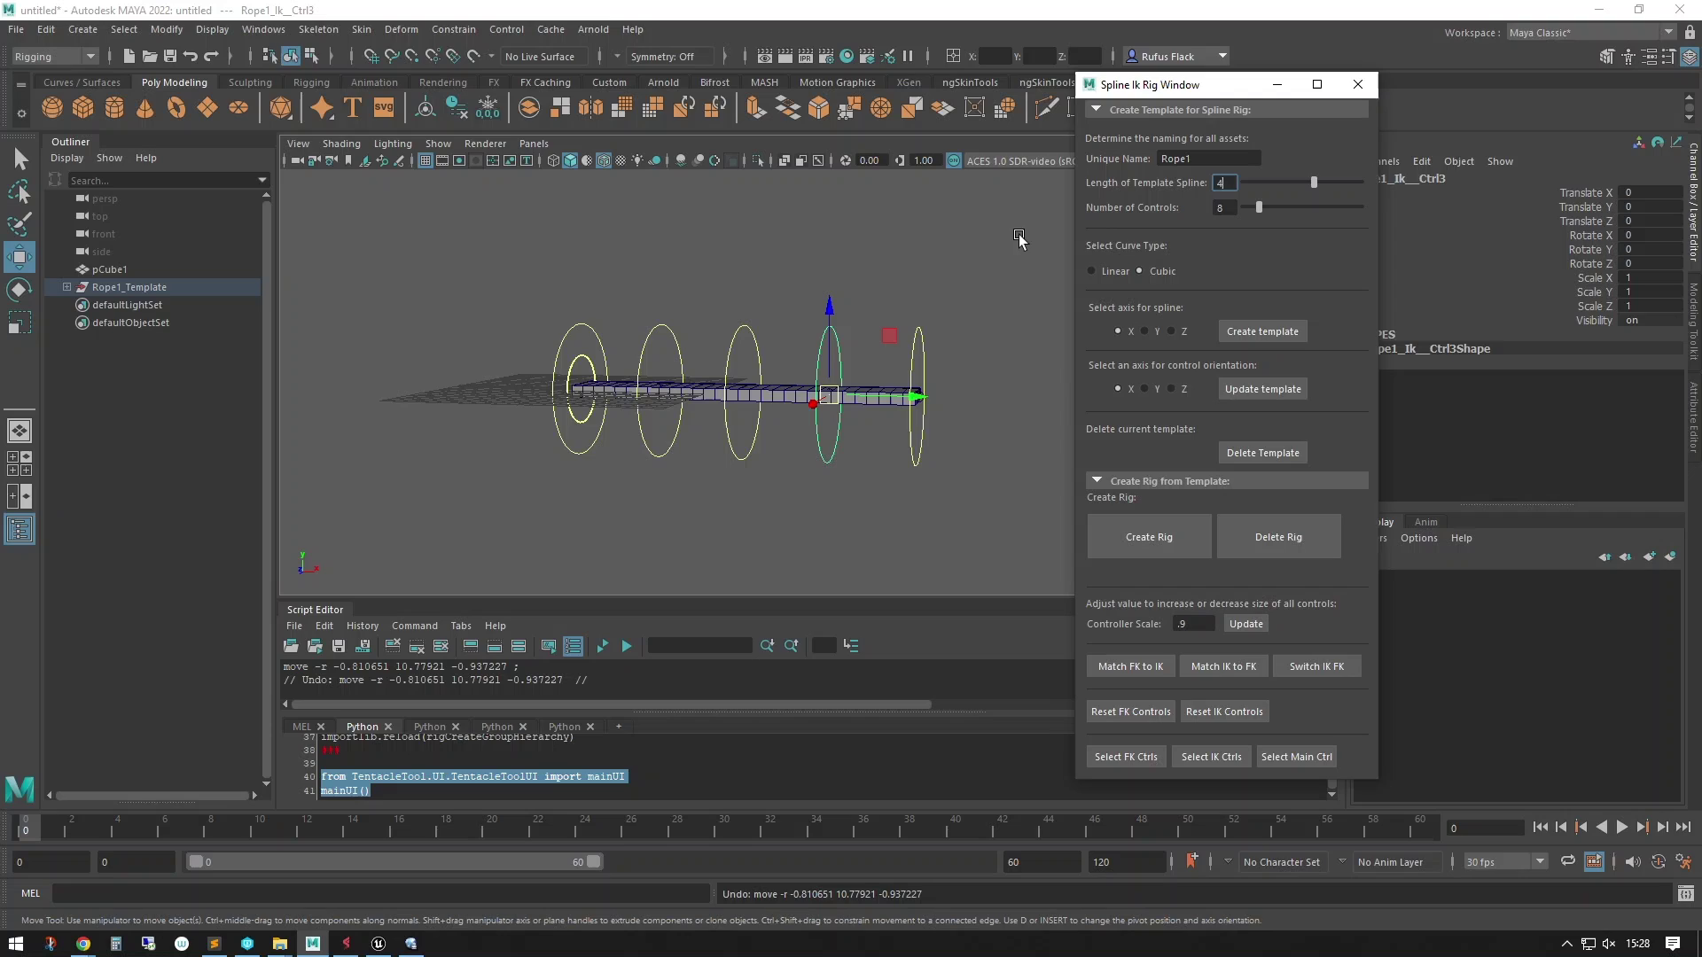
{"action": "type", "text": "0"}
{"action": "key", "text": "Return"}
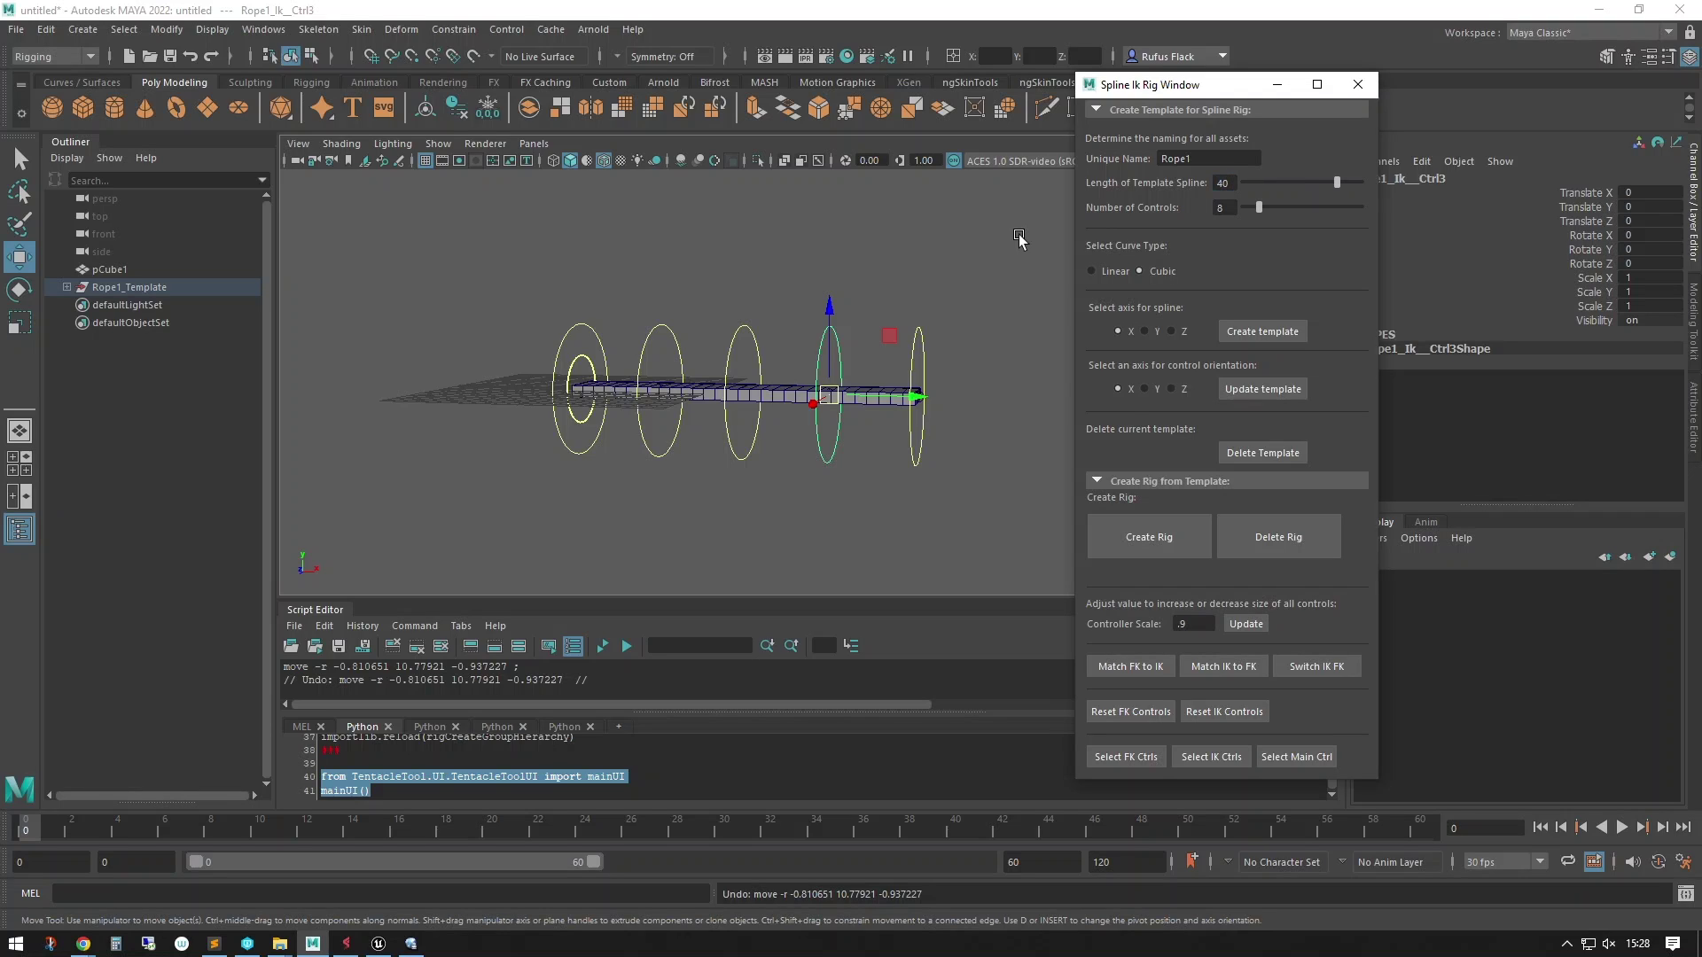